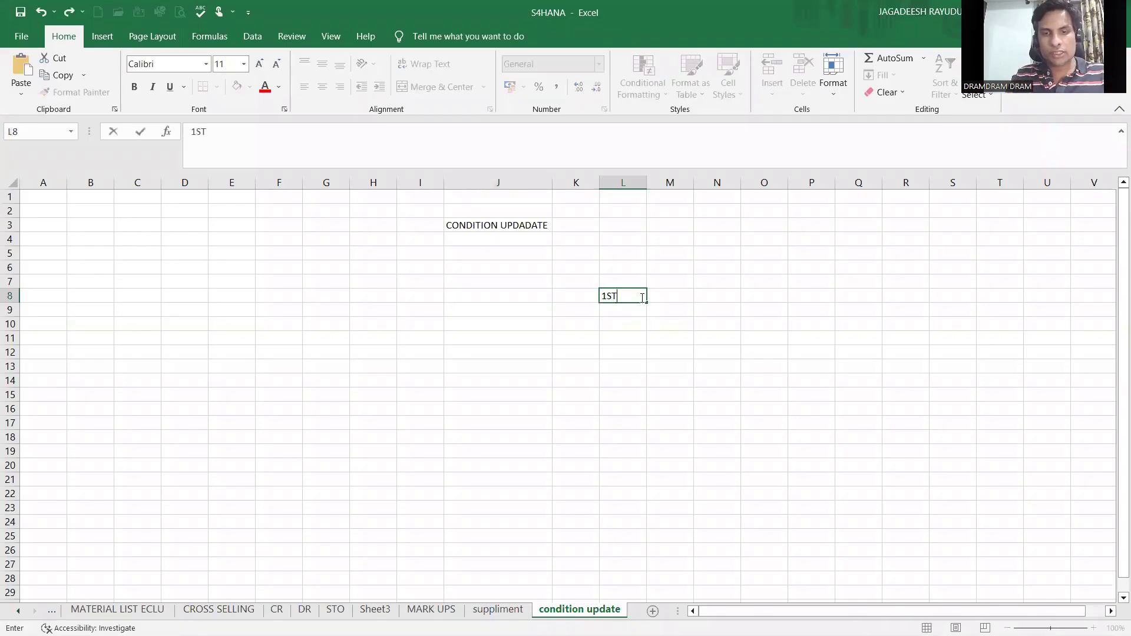
# Step: Enter 1ST in cell L8 and NO SALES ORDER in cell M9
pyautogui.press('Return')
pyautogui.press('Right')
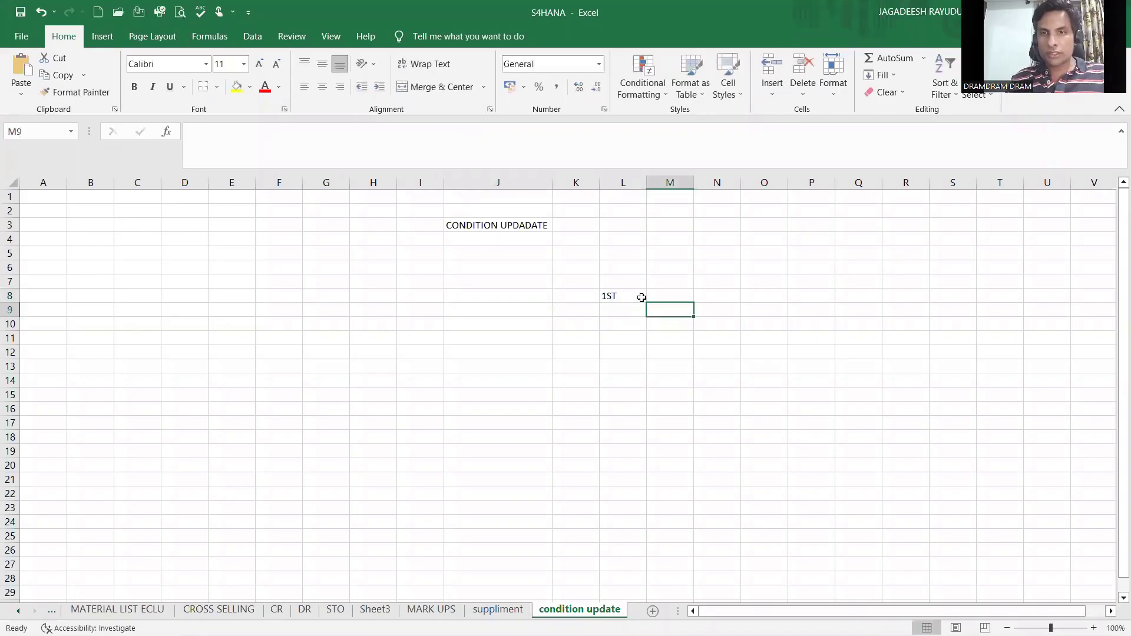
pyautogui.write('NO SALES O')
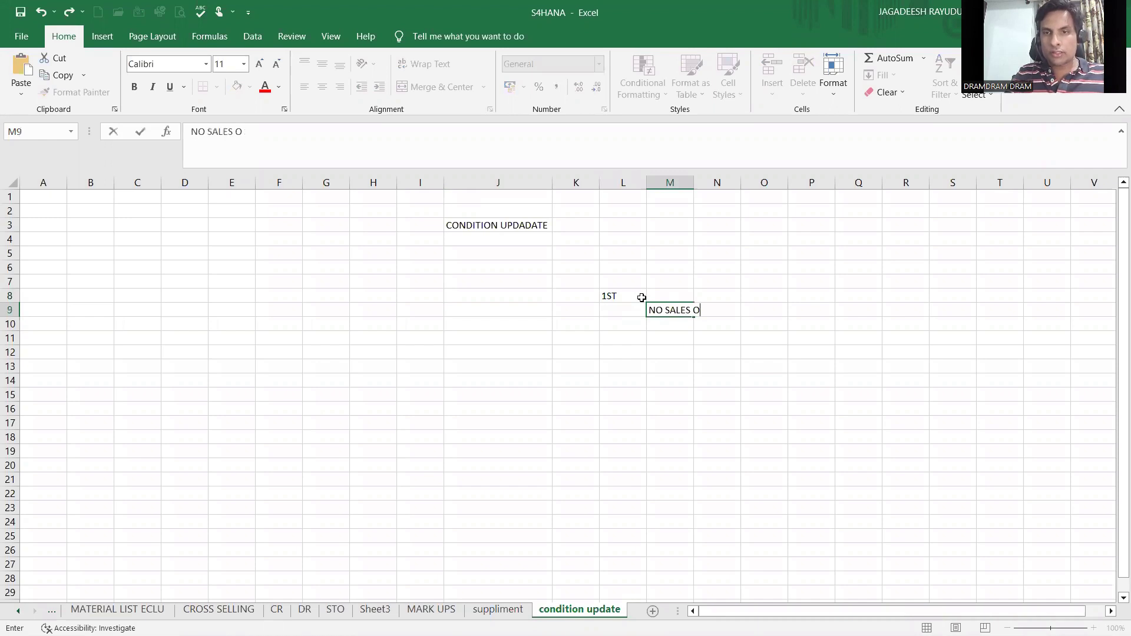
pyautogui.write('RDER')
pyautogui.press('Return')
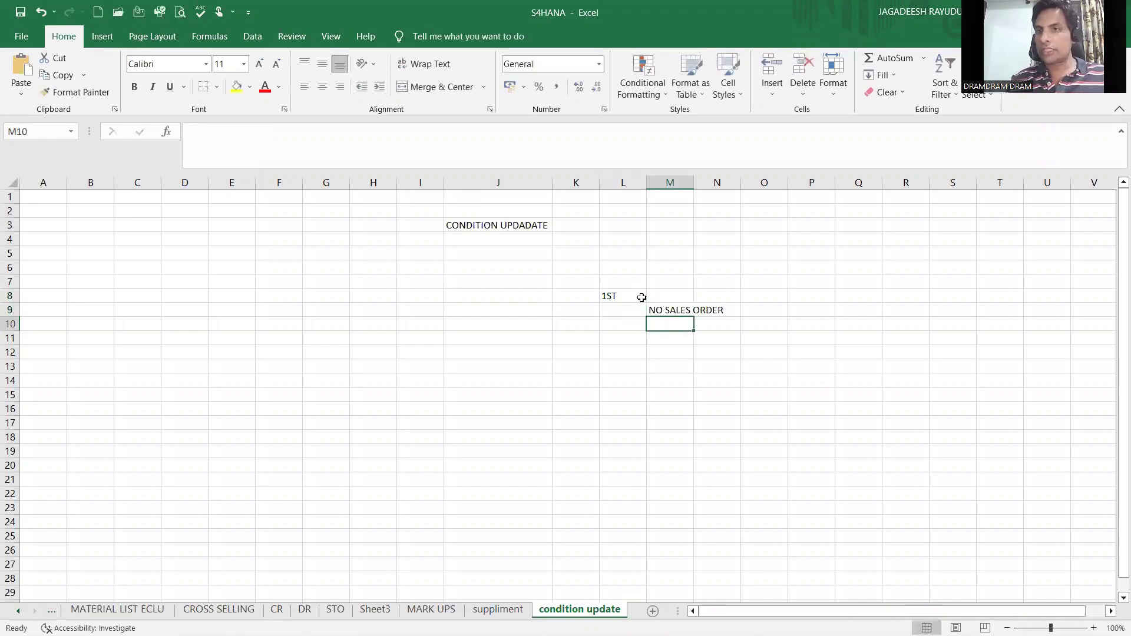
# Step: Enter 1ST TIME AS DISTRIBUTOR in cell M13
pyautogui.press('Down')
pyautogui.press('Down')
pyautogui.press('Left')
pyautogui.press('Up')
pyautogui.press('Up')
pyautogui.press('Up')
pyautogui.press('Down')
pyautogui.press('Down')
pyautogui.press('Down')
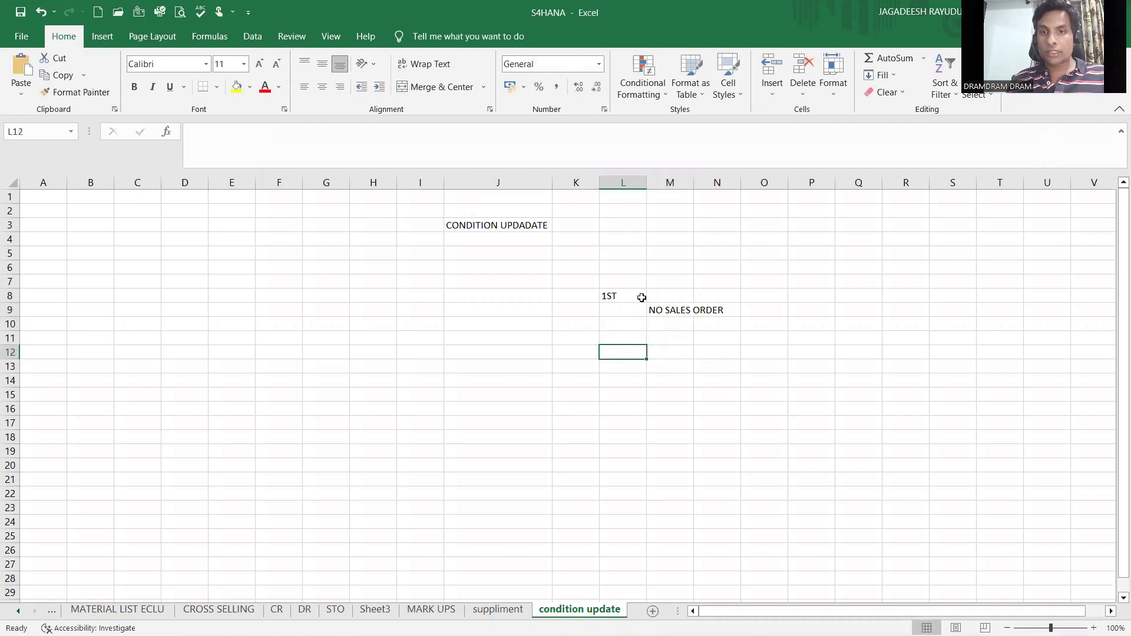
pyautogui.press('Down')
pyautogui.press('Right')
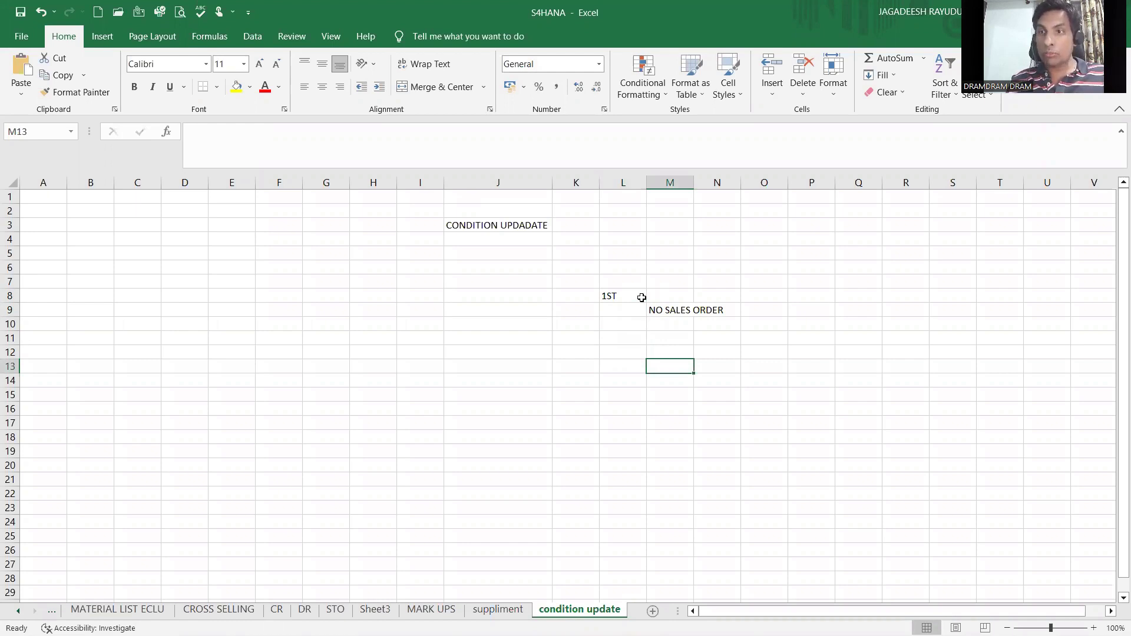
pyautogui.write('1')
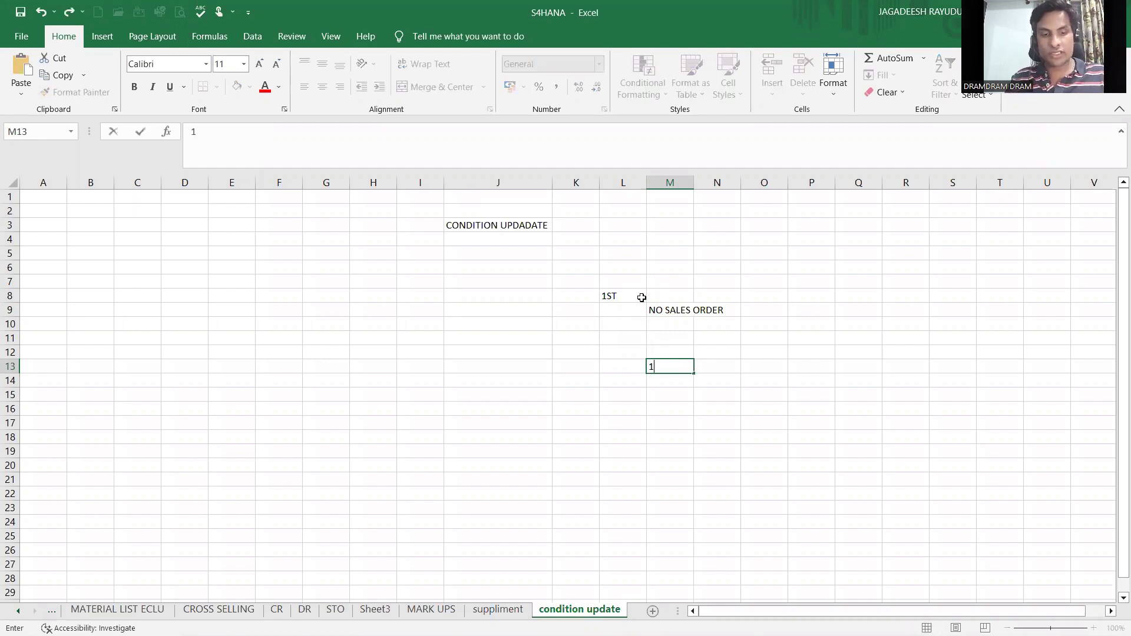
pyautogui.write('ST TIME ')
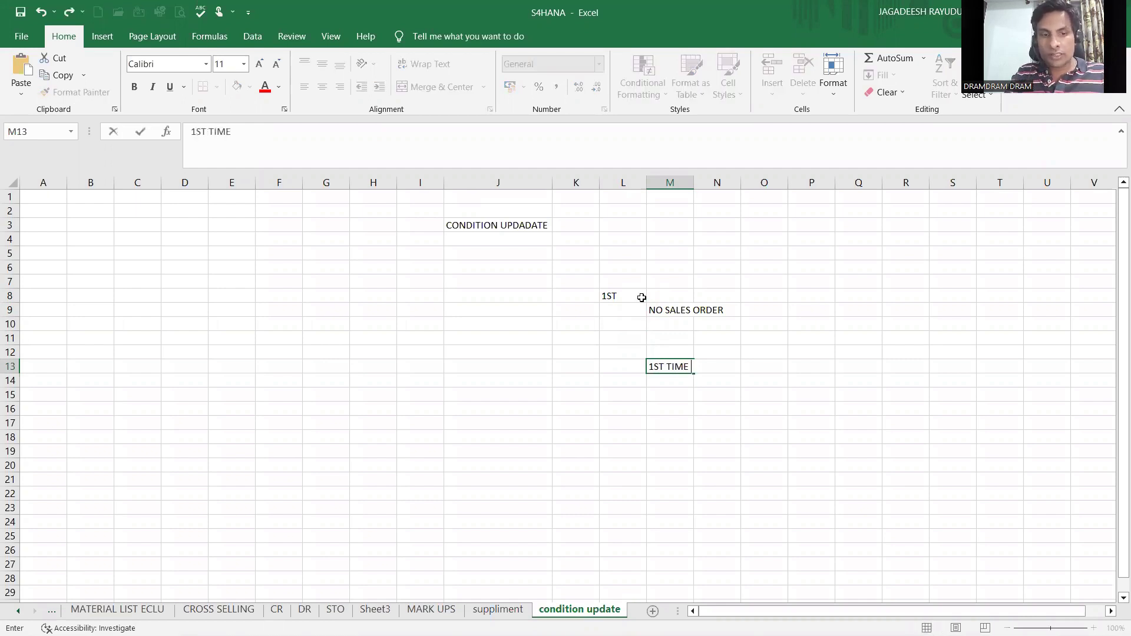
pyautogui.write('AS DISTRIB')
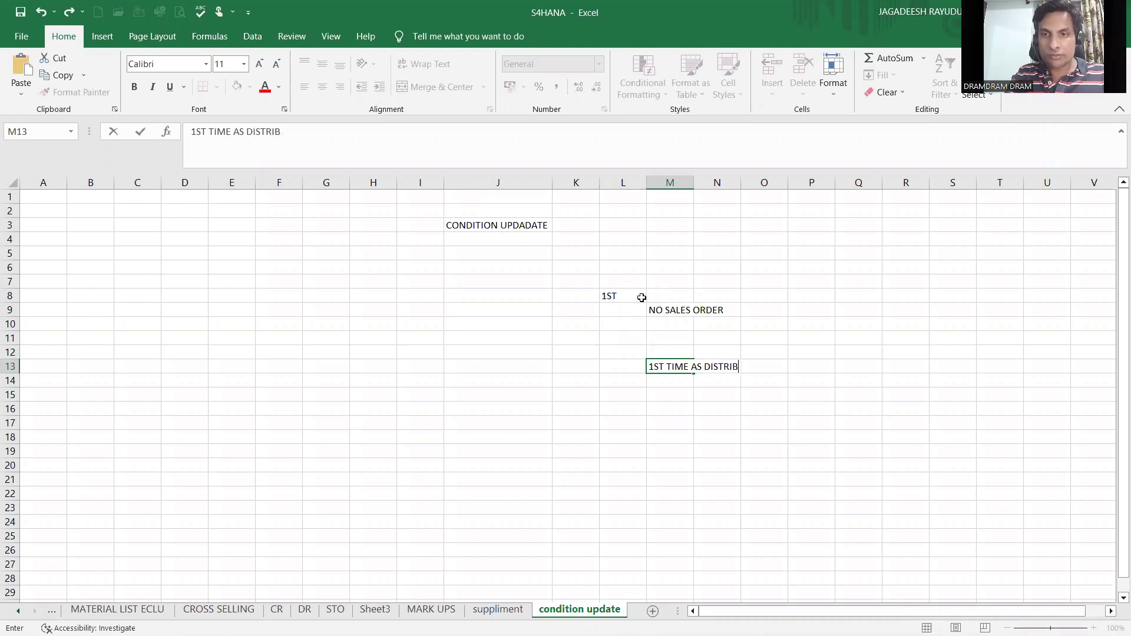
pyautogui.write('UTOR')
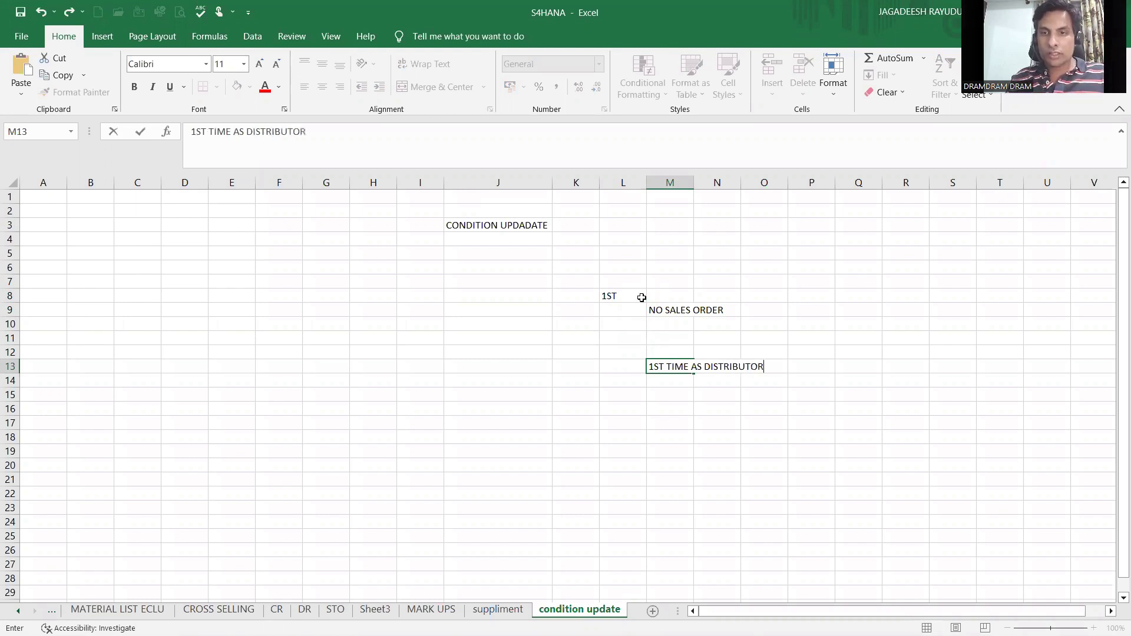
pyautogui.press('Return')
# Step: Enter 1% in cell N15 and DIS in cell O15
pyautogui.press('Down')
pyautogui.press('Right')
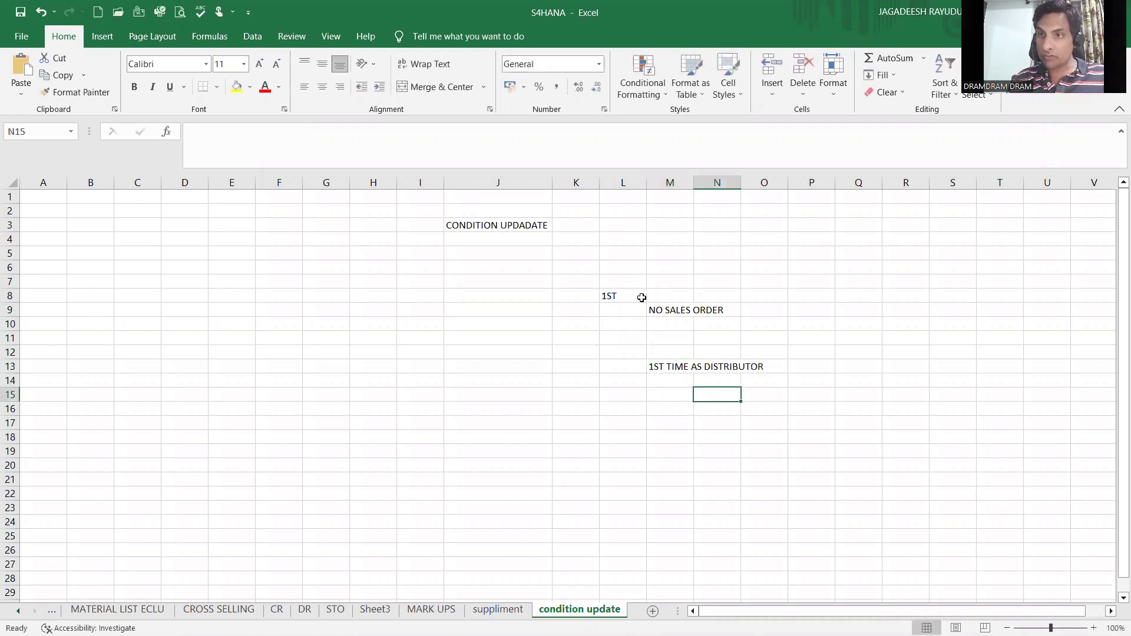
pyautogui.write('1%')
pyautogui.press('Tab')
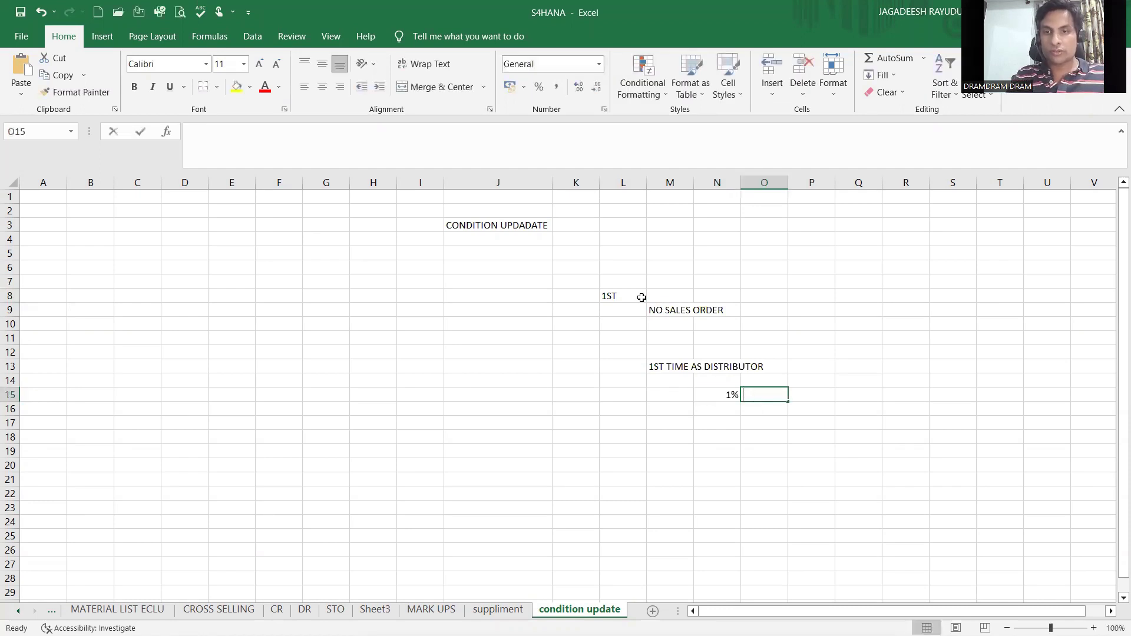
pyautogui.write('DIS')
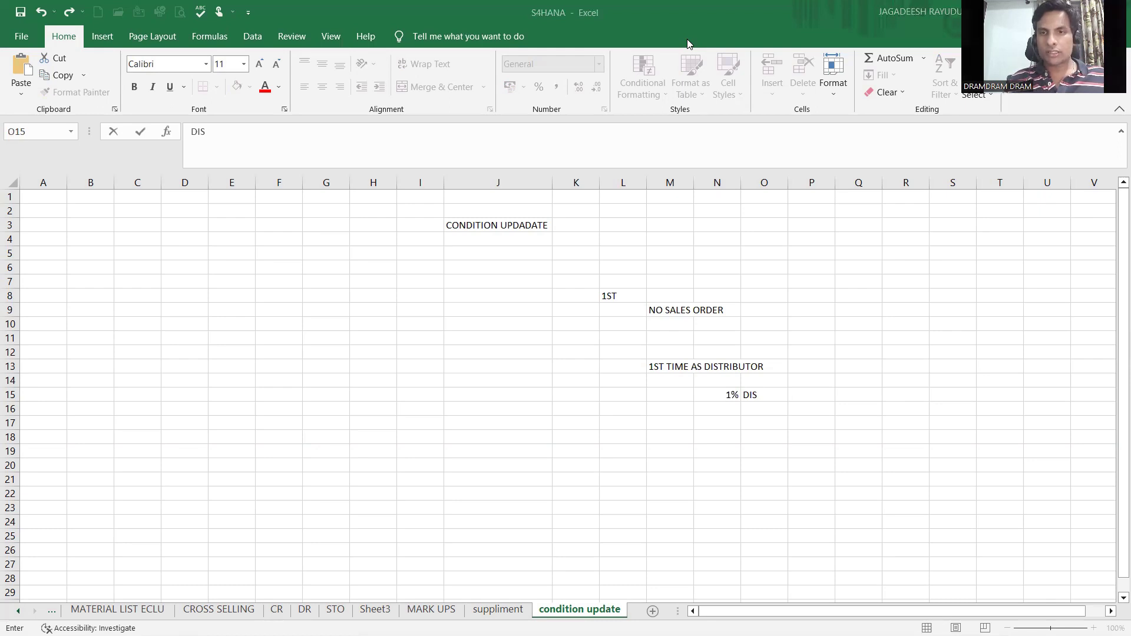
# Step: Switch to SAP and open General Table Display with transaction SE16N
pyautogui.hotkey('alt', 'Tab')
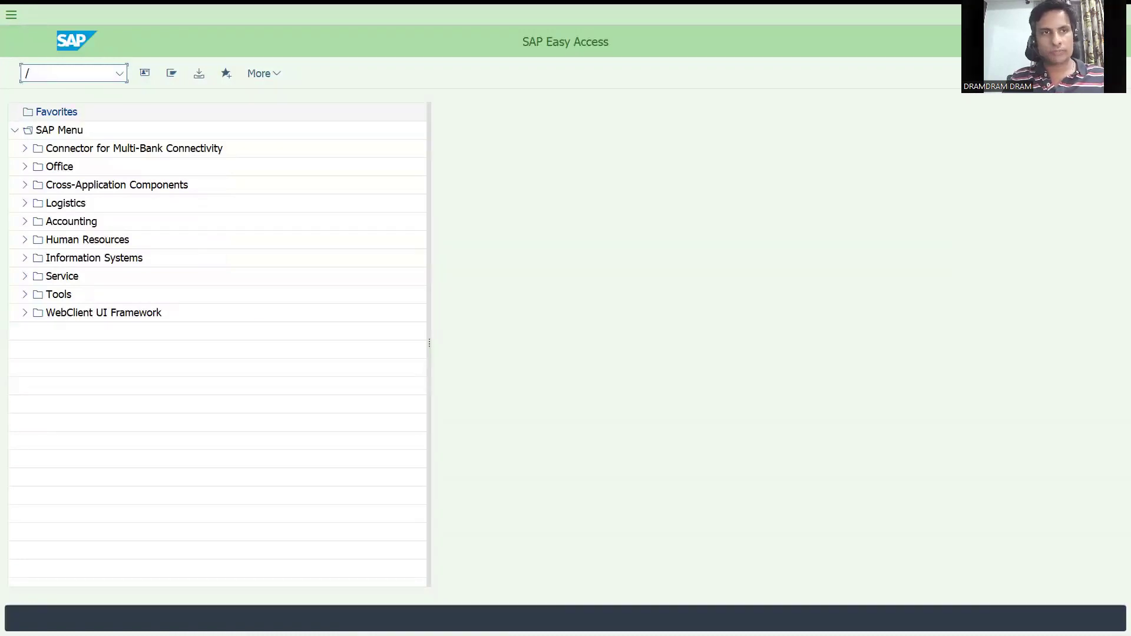
pyautogui.press('BackSpace')
pyautogui.write('SE16N')
pyautogui.press('Return')
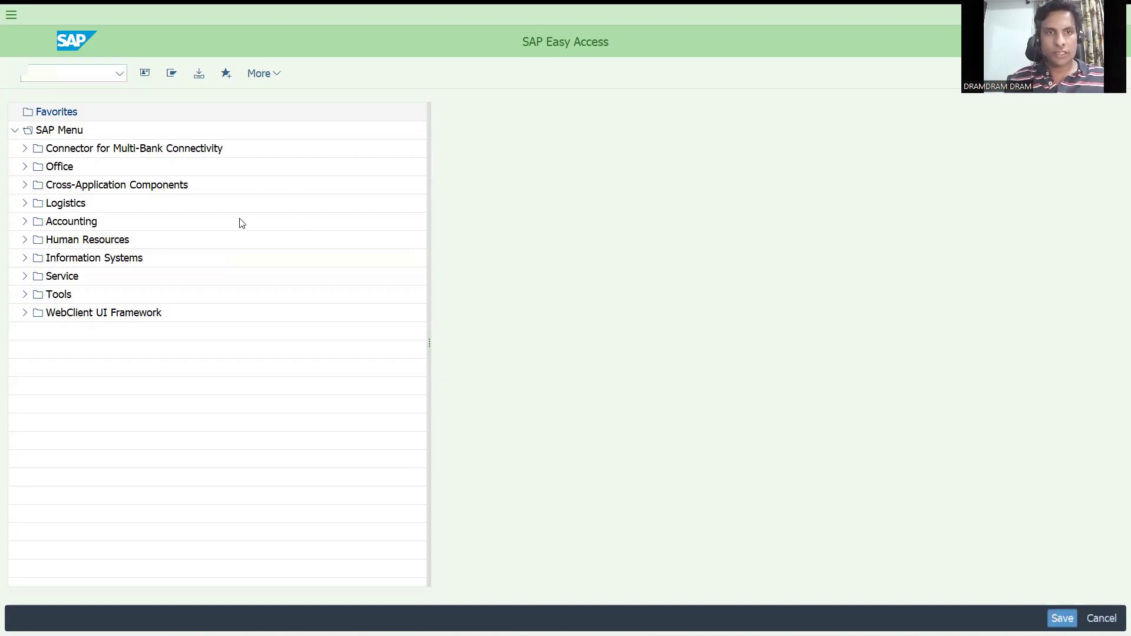
# Step: Display the entries of table KNVV for sales organization DRT1
pyautogui.doubleClick(198, 108)
pyautogui.write('knvv')
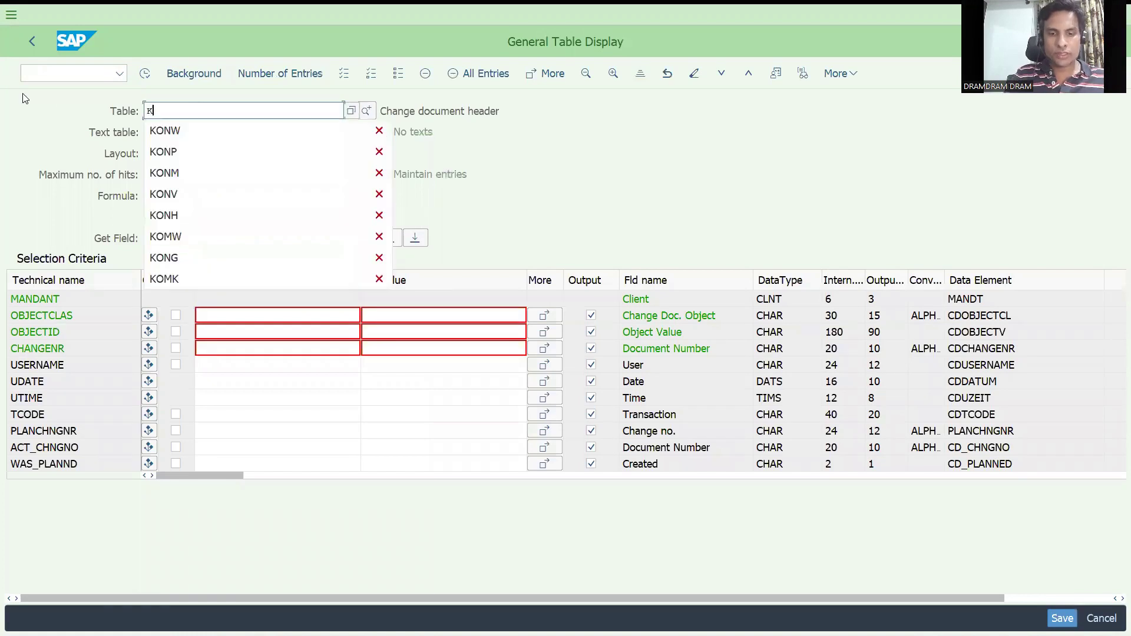
pyautogui.press('Return')
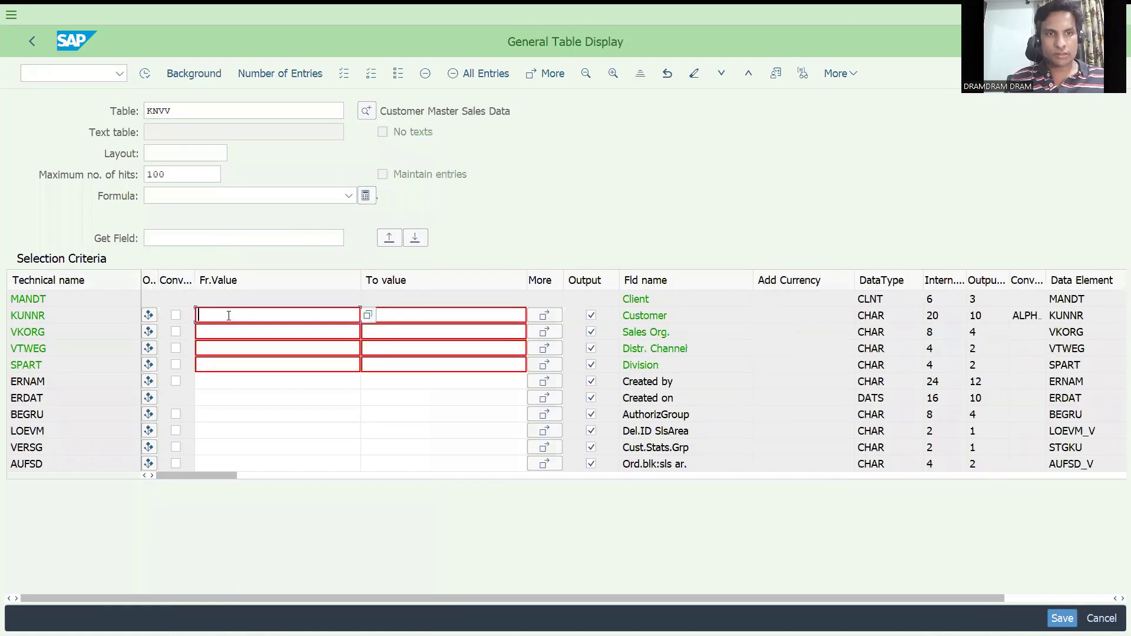
pyautogui.click(214, 331)
pyautogui.write('D')
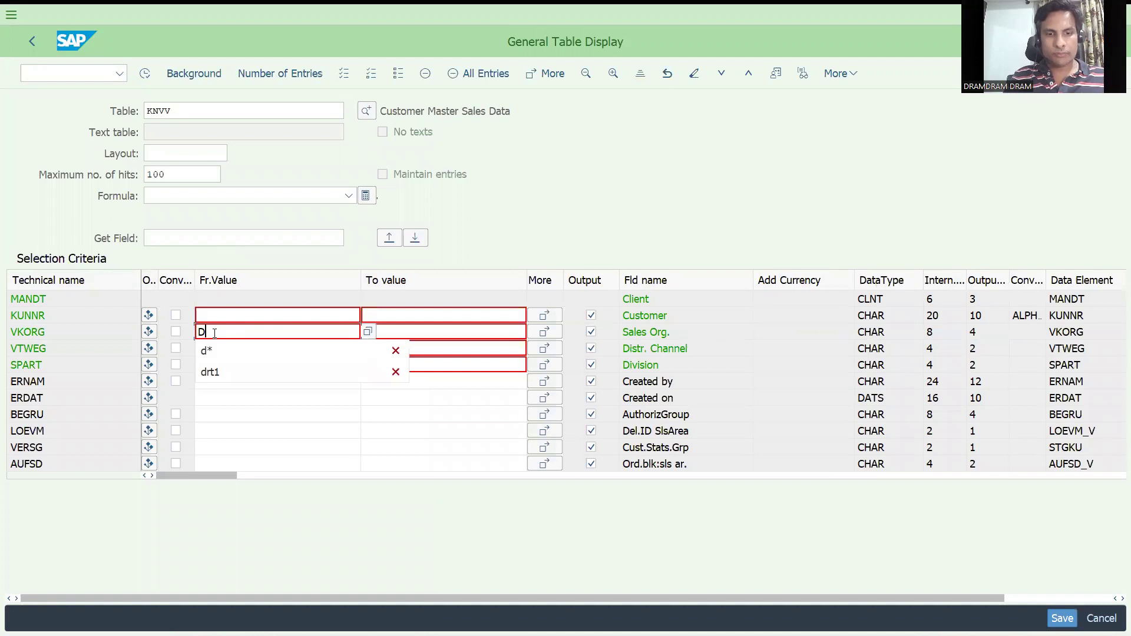
pyautogui.write('RT1')
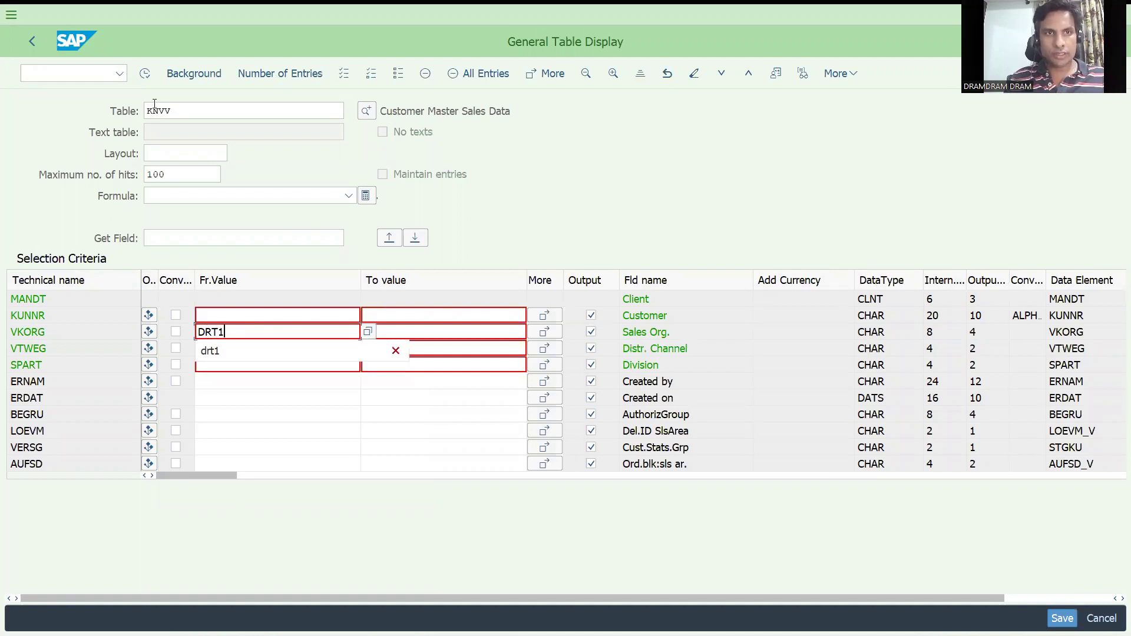
pyautogui.click(214, 259)
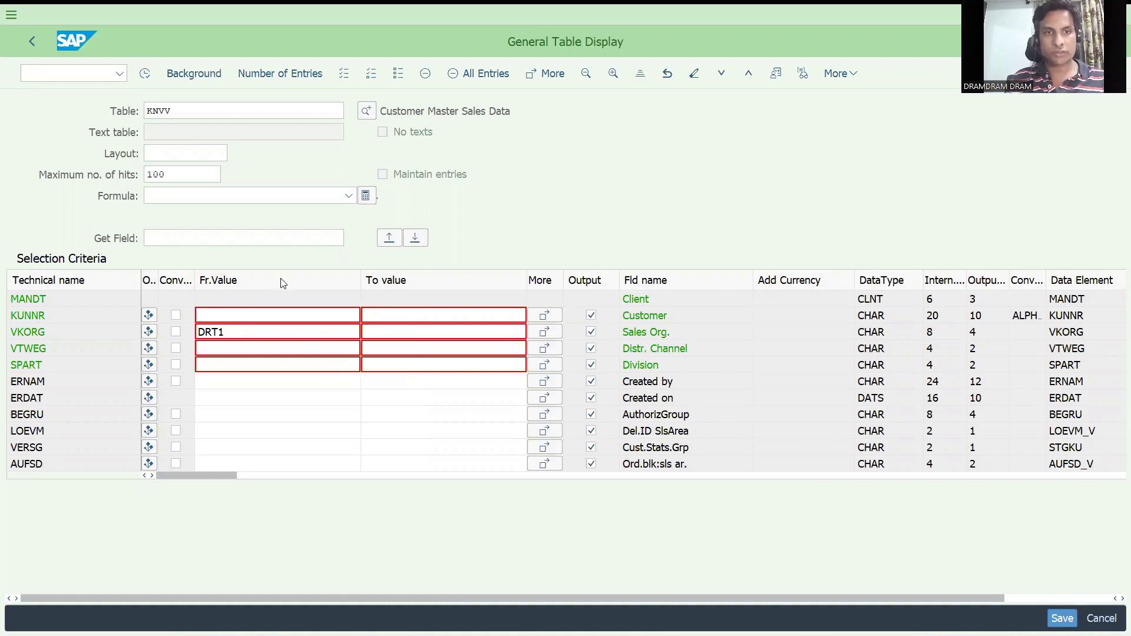
pyautogui.press('F8')
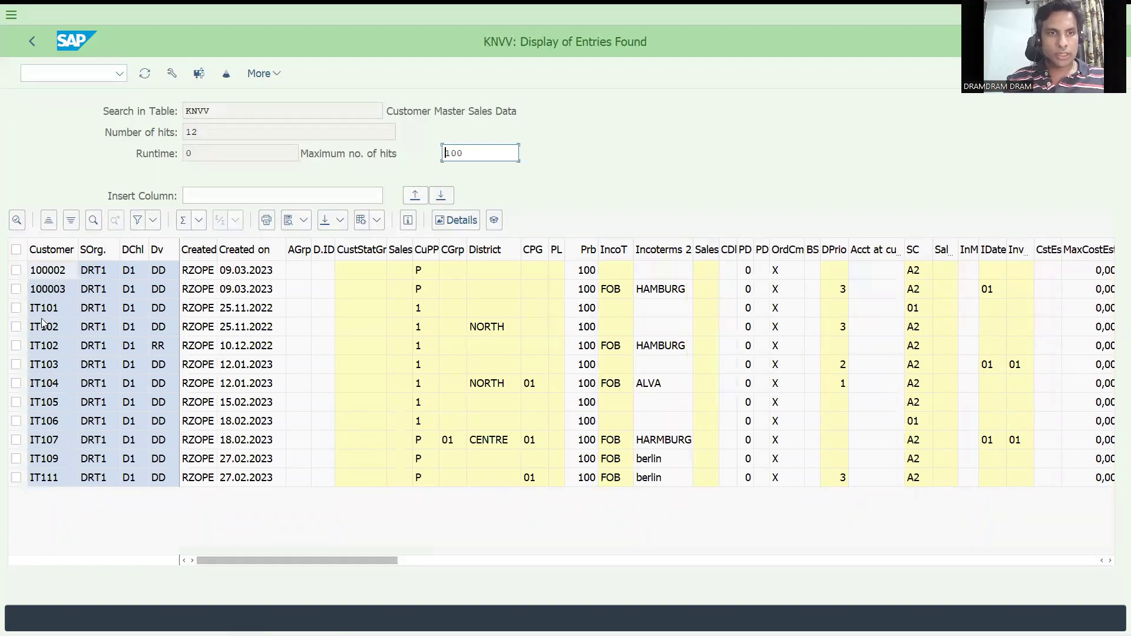
# Step: Copy the Customer column of the KNVV results, then return to the selection screen and set the table to VBAK
pyautogui.click(52, 250)
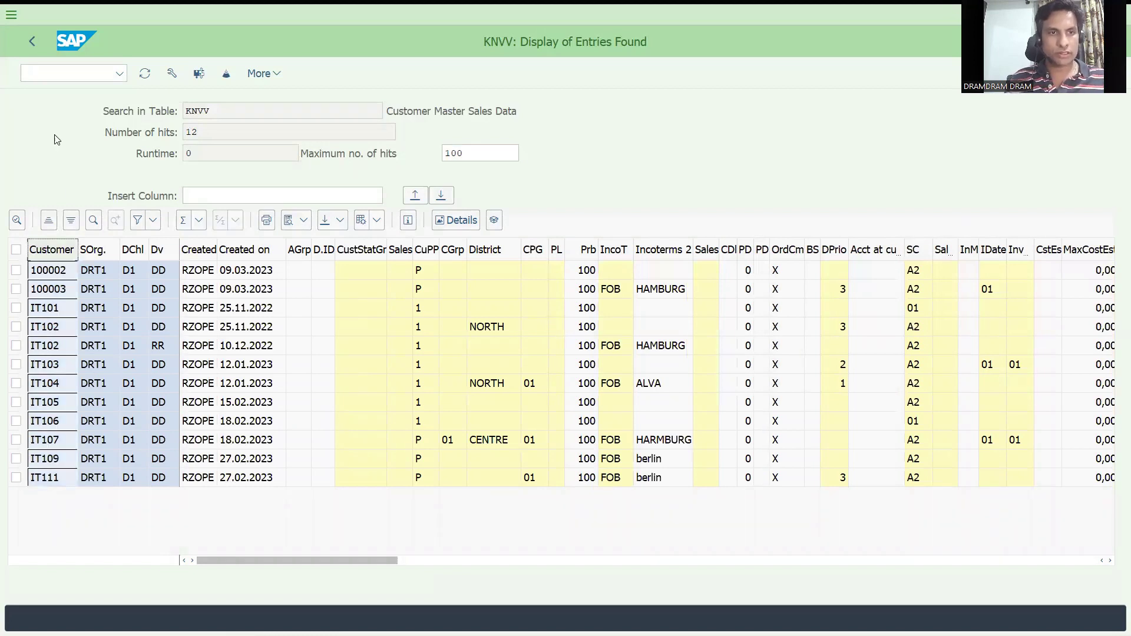
pyautogui.click(32, 39)
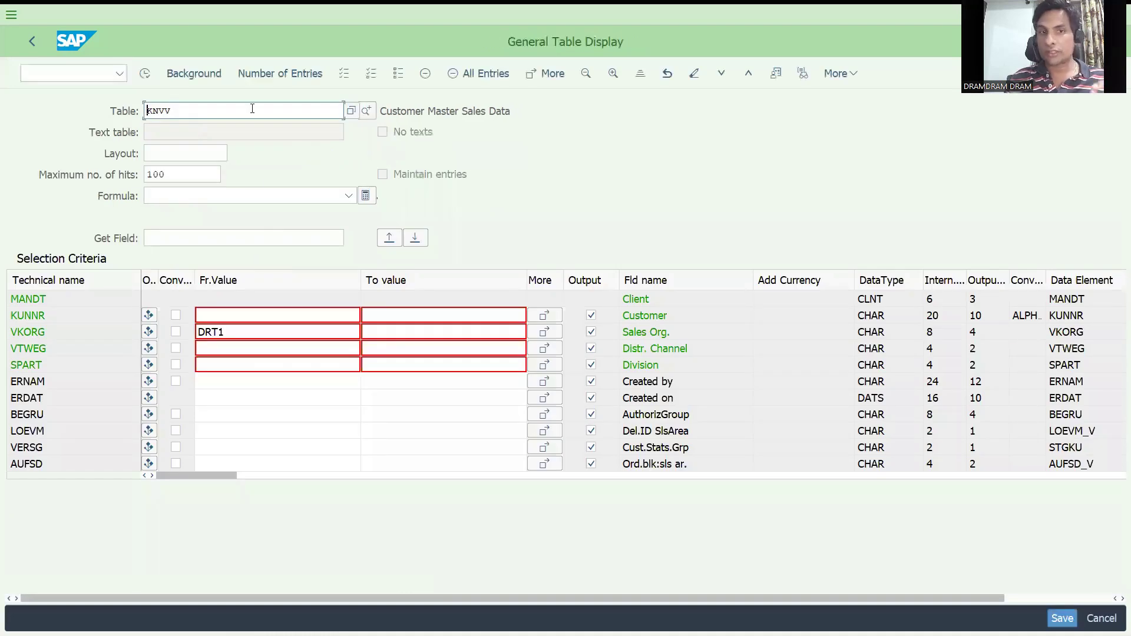
pyautogui.write('VBAR')
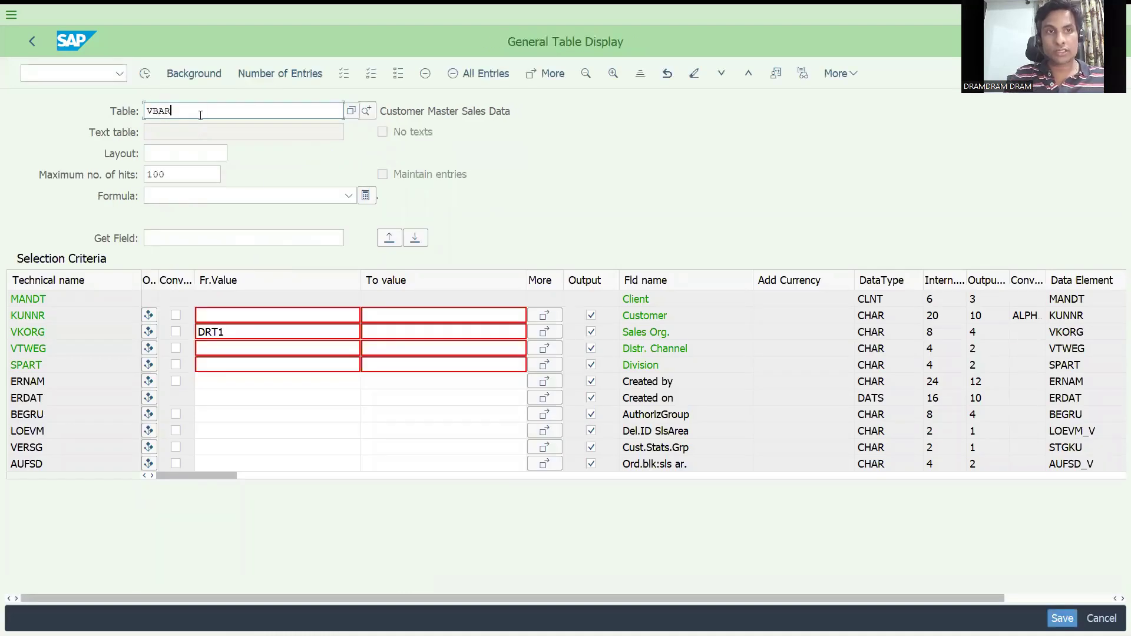
pyautogui.press('Delete')
pyautogui.press('Delete')
pyautogui.press('Delete')
pyautogui.press('Delete')
pyautogui.write('AK')
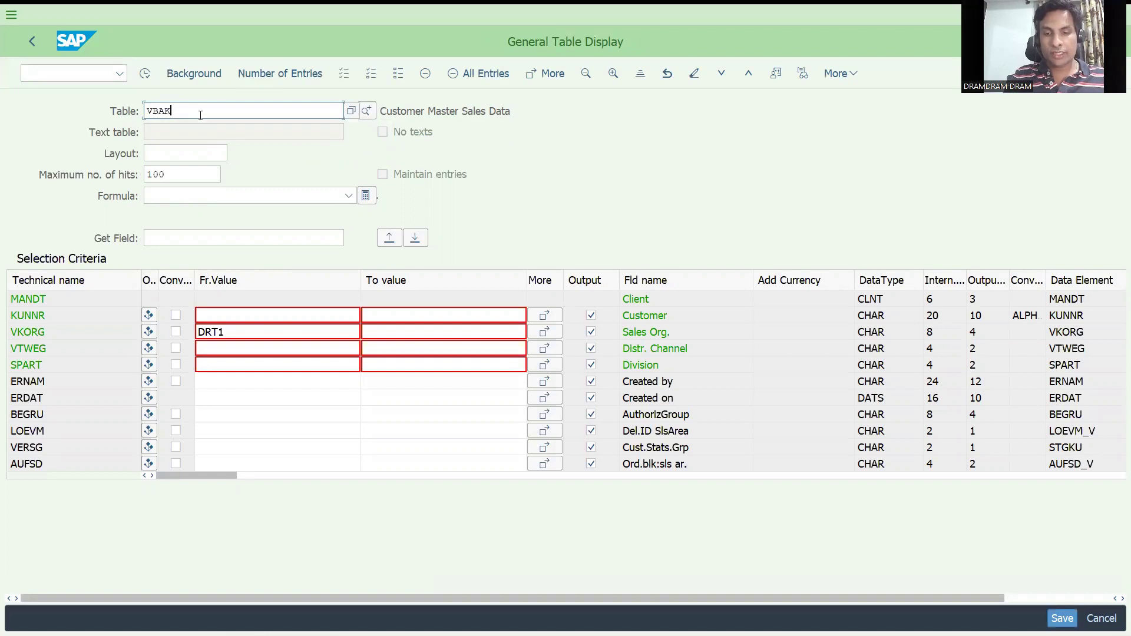
# Step: Try to run the VBAK selection with the copied customer numbers pasted as multiple values for Sales Document (VBELN)
pyautogui.click(339, 238)
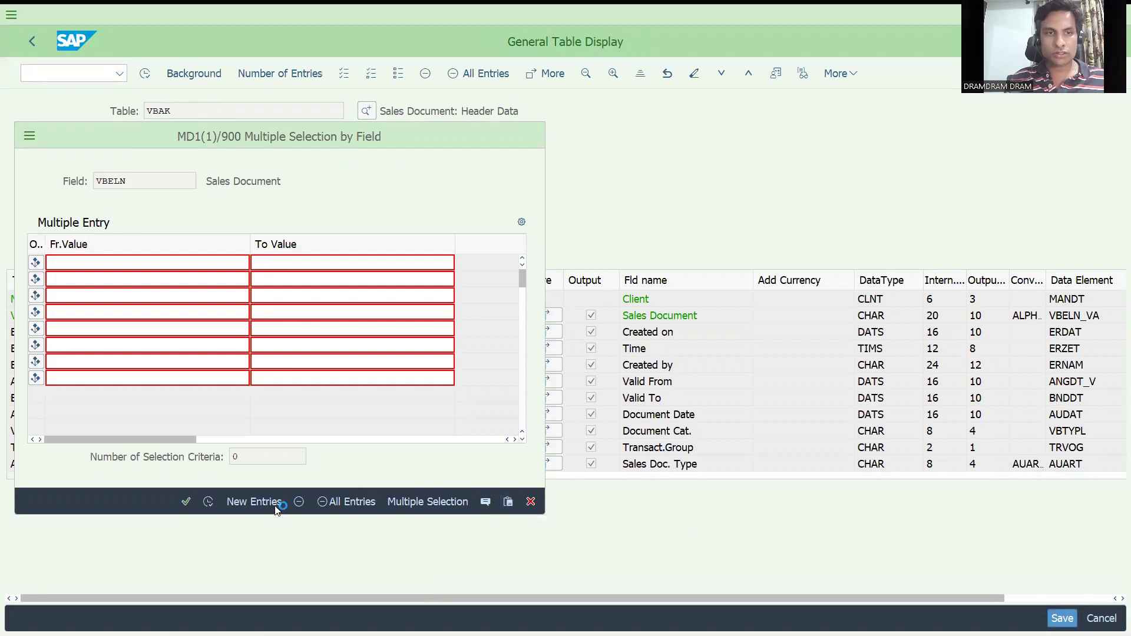
pyautogui.click(208, 505)
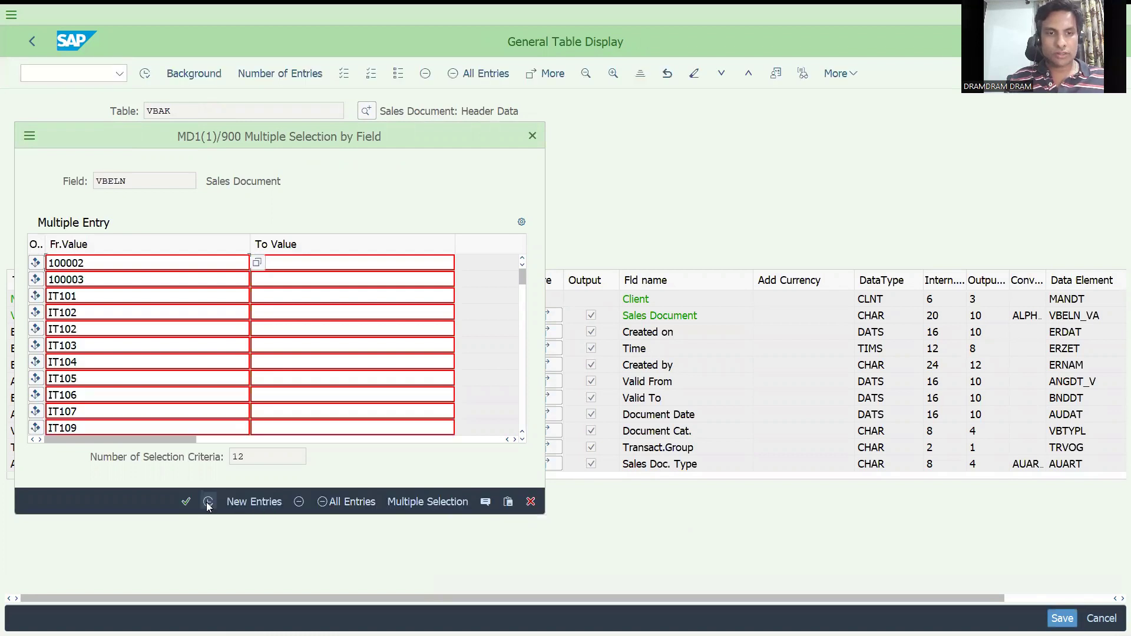
pyautogui.click(185, 501)
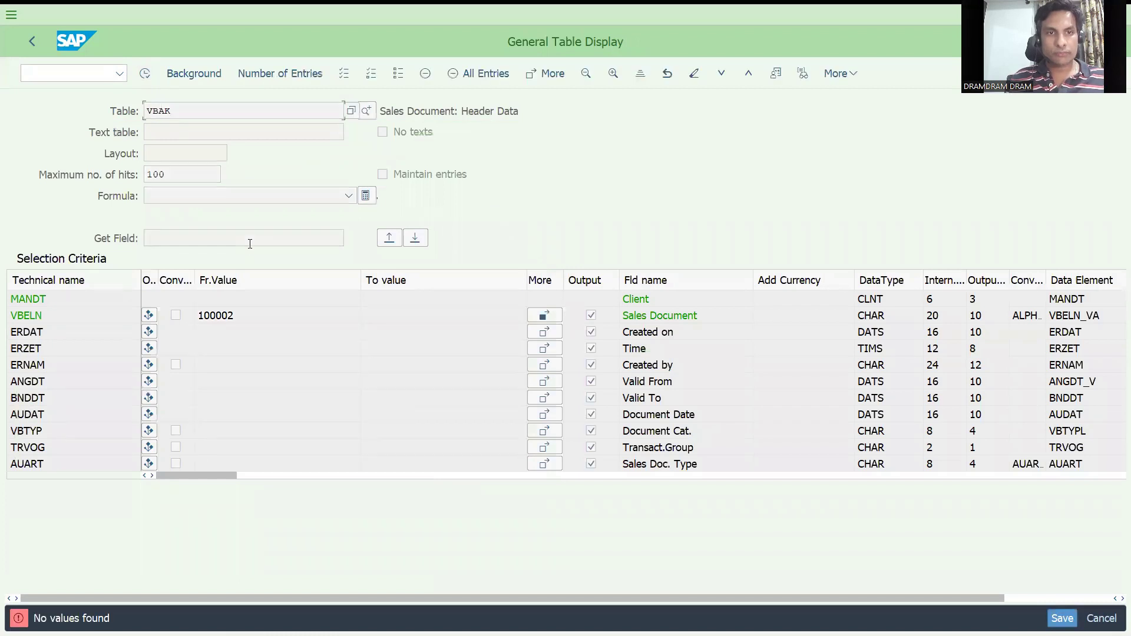
# Step: Delete all multiple-selection entries from the Sales Document (VBELN) field
pyautogui.click(544, 316)
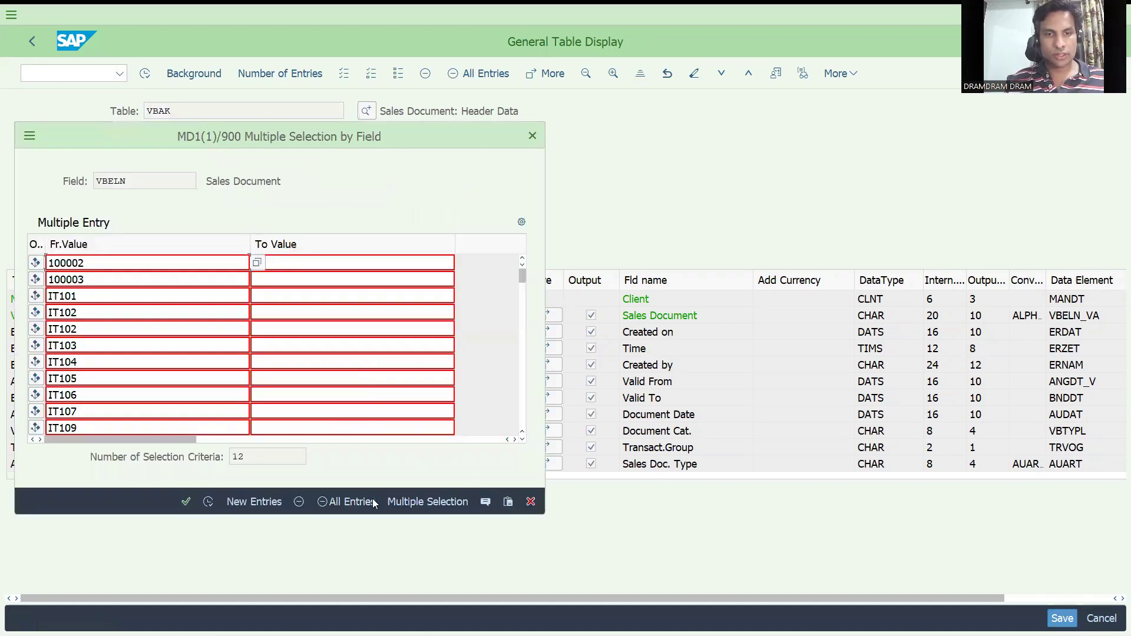
pyautogui.click(344, 502)
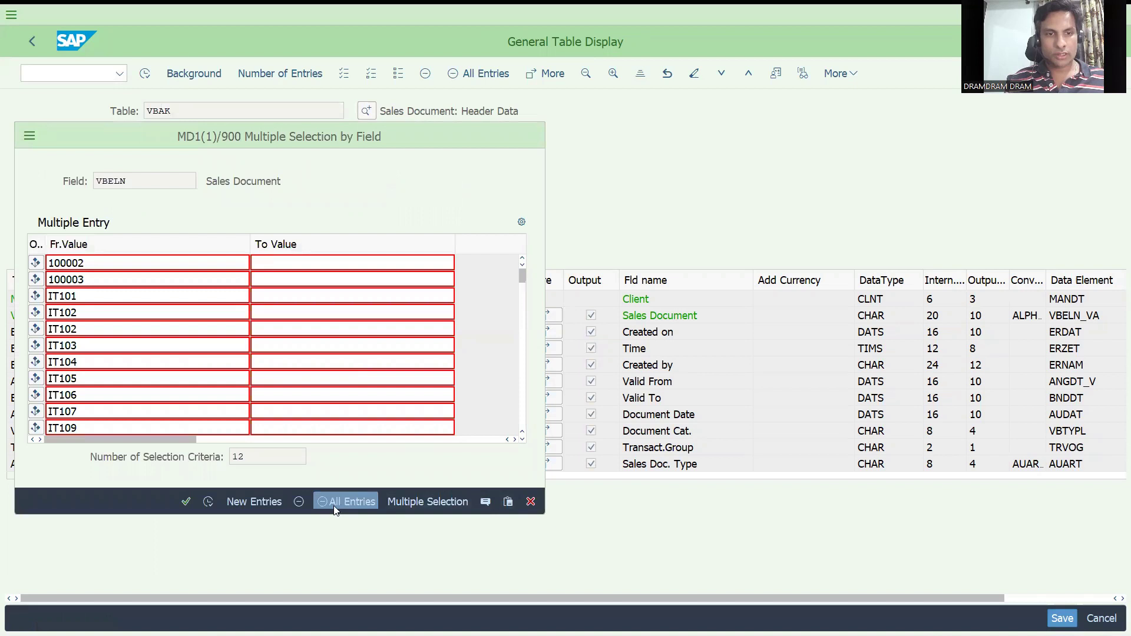
pyautogui.click(210, 502)
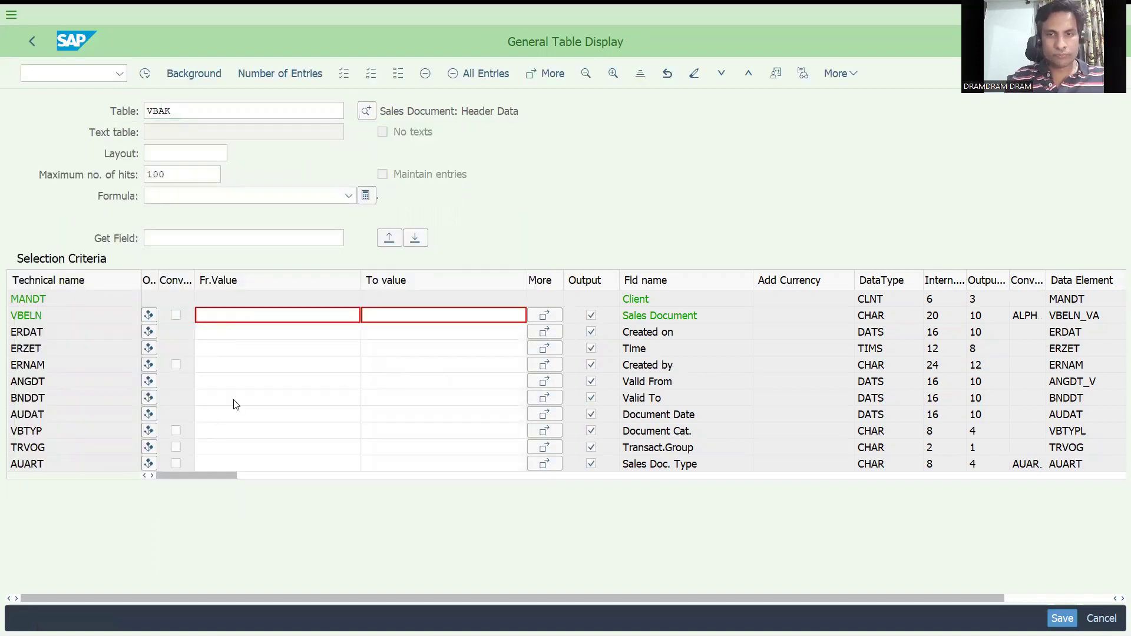
# Step: Find the VKORG field in the VBAK selection criteria and set its from-value to DRT1
pyautogui.hotkey('ctrl', 'f')
pyautogui.write('VKORG')
pyautogui.press('Return')
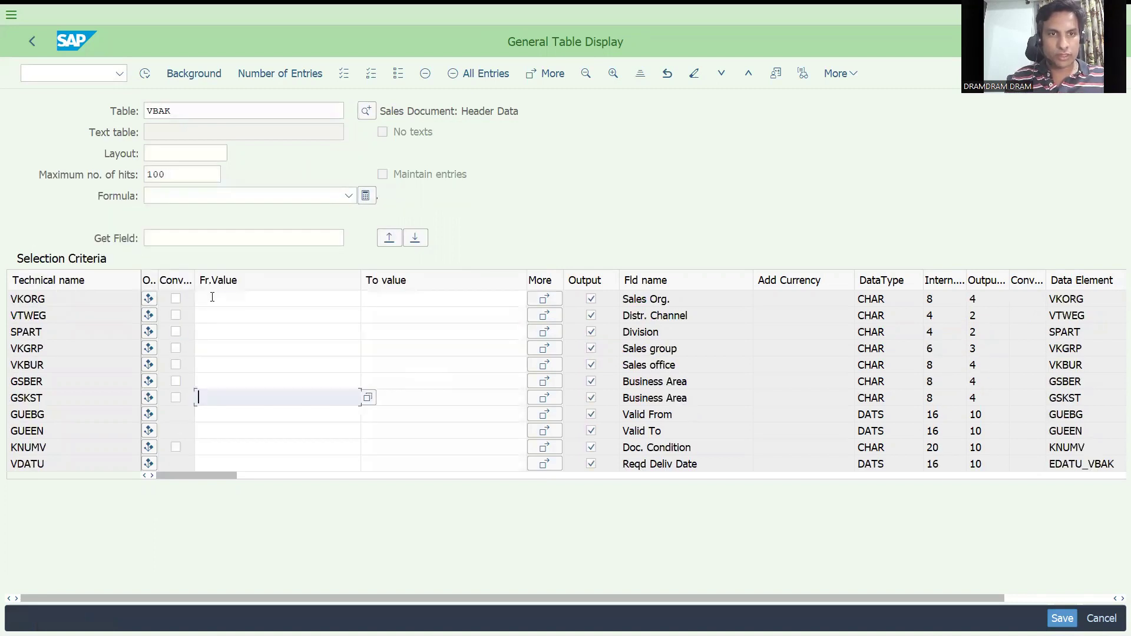
pyautogui.click(211, 299)
pyautogui.write('DRT1')
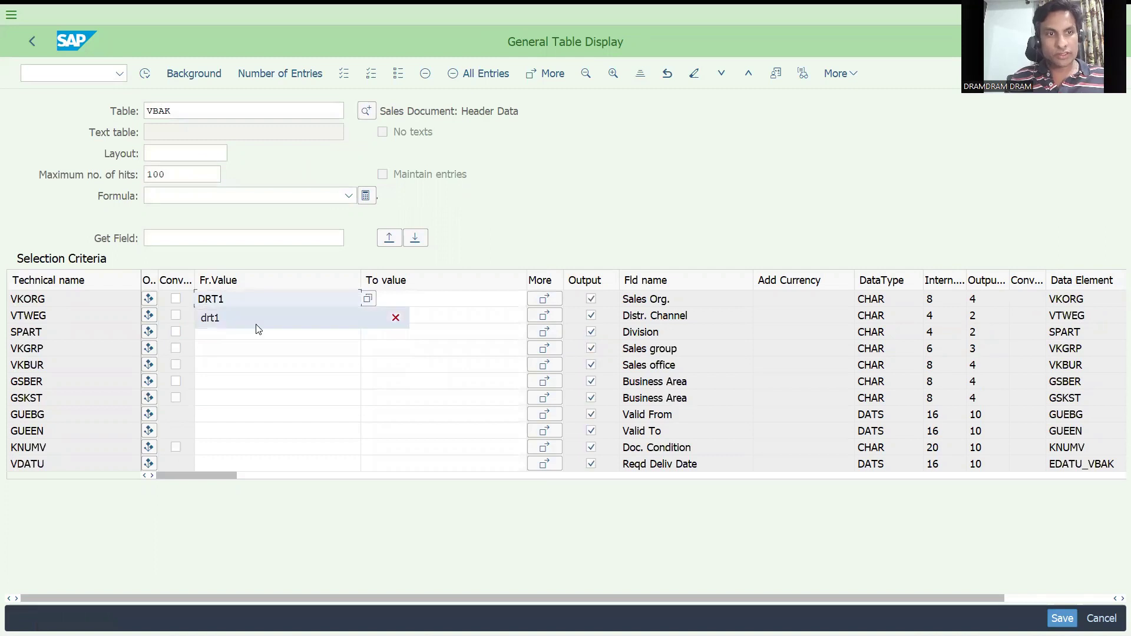
pyautogui.click(269, 371)
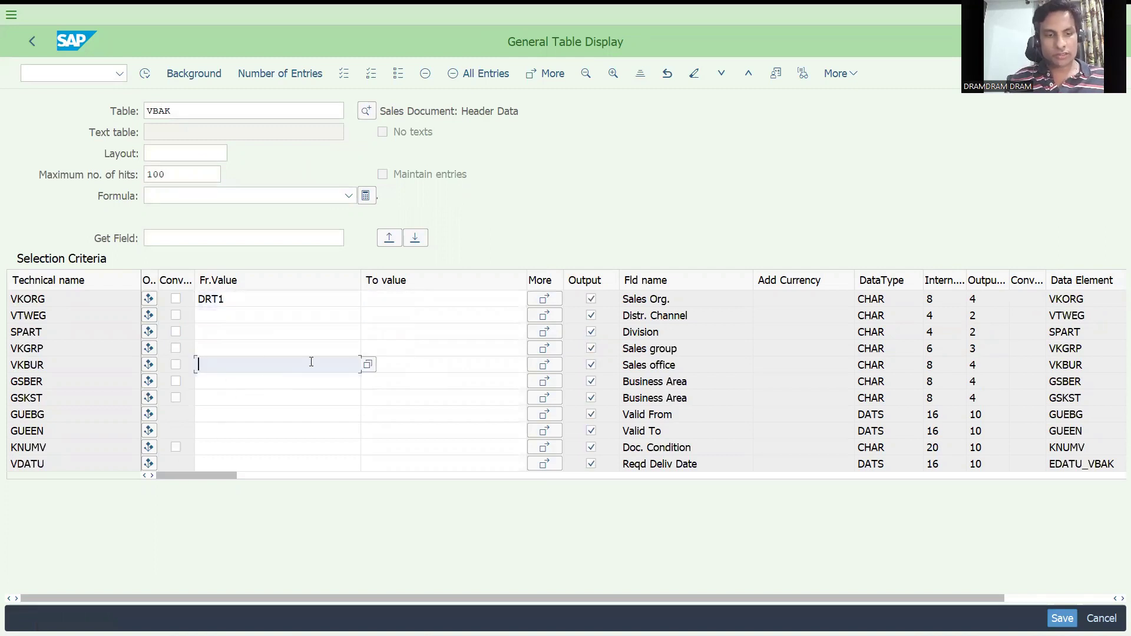
# Step: Search the VBAK selection fields for KUNNAR
pyautogui.press('F8')
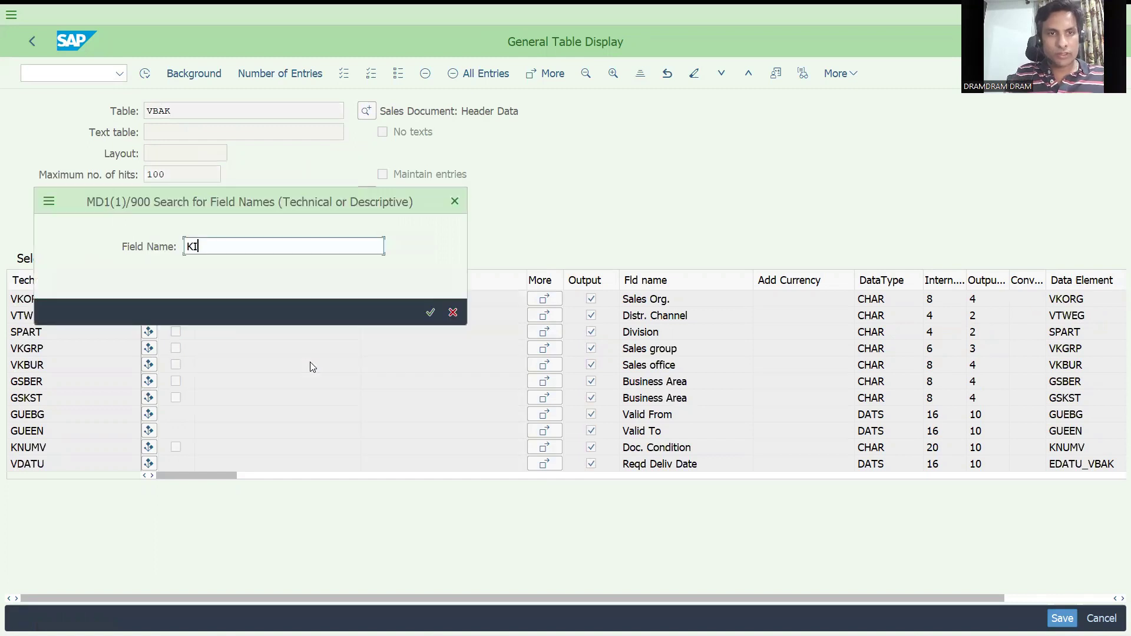
pyautogui.press('BackSpace')
pyautogui.write('UNNAR')
pyautogui.press('Return')
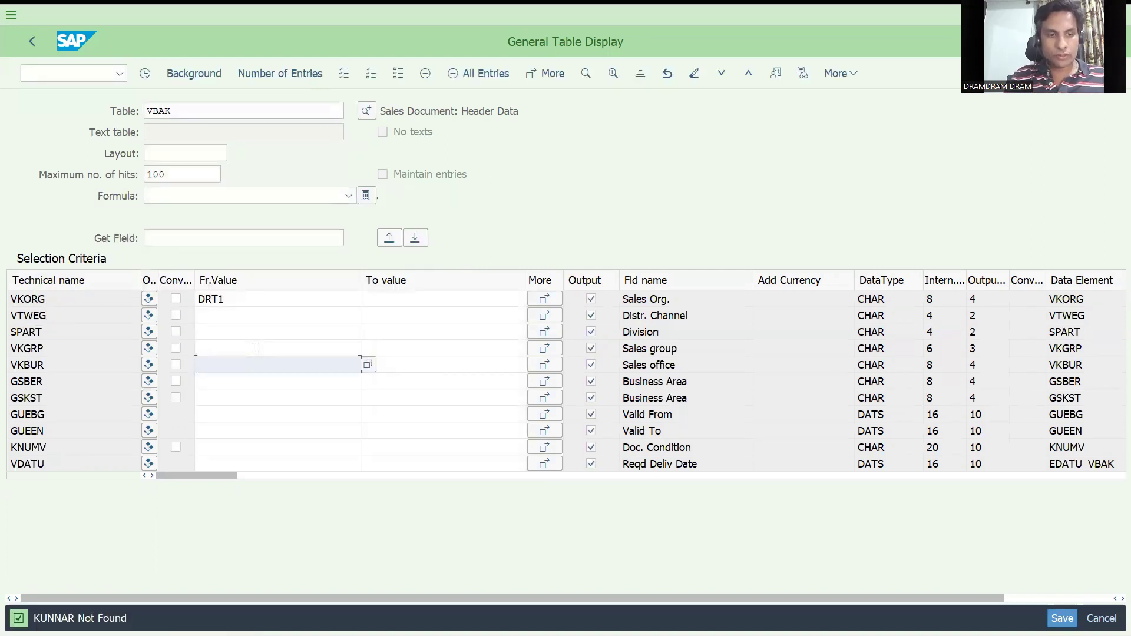
# Step: Search the VBAK selection criteria for the field KUNNR
pyautogui.click(256, 347)
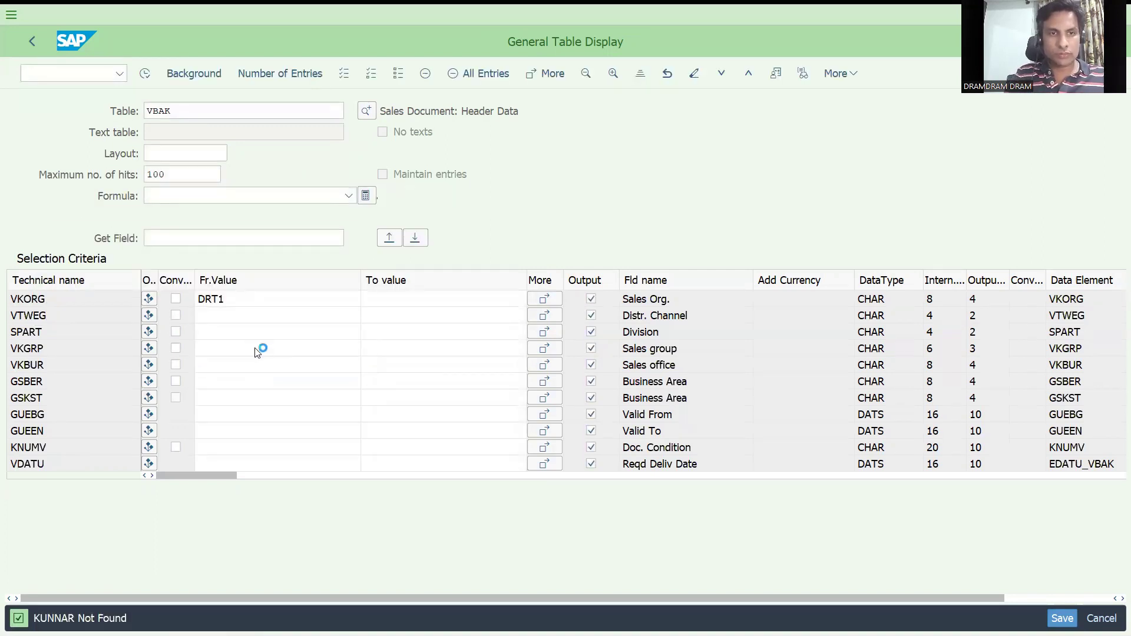
pyautogui.hotkey('ctrl', 'f')
pyautogui.write('KUNNR')
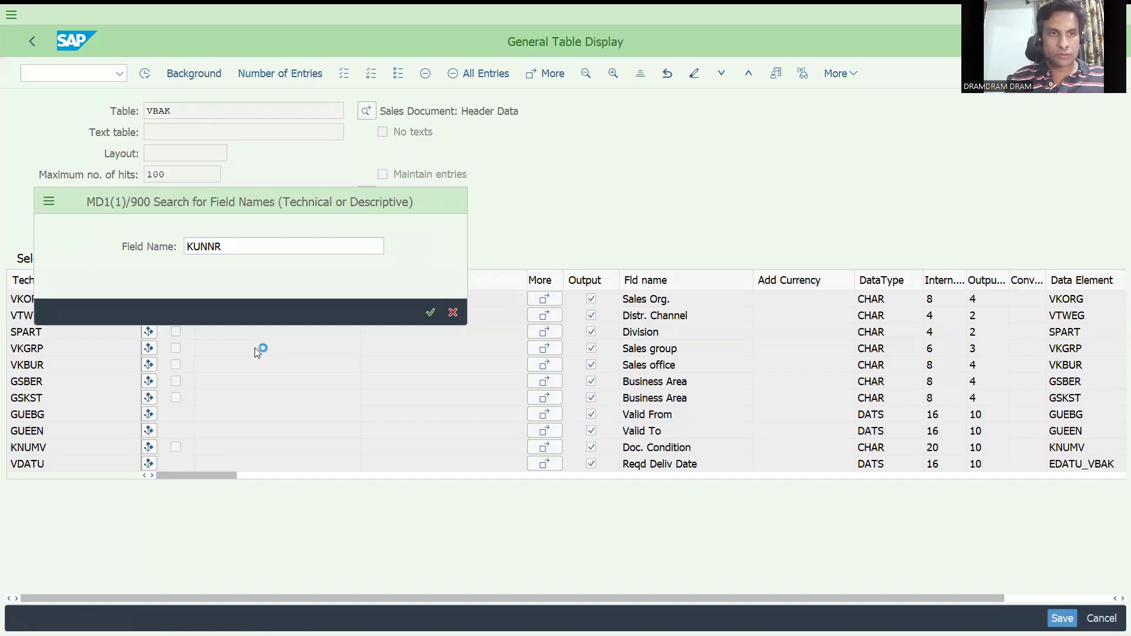
pyautogui.press('Return')
# Step: Open the multiple selection for Sold-To Party (KUNNR), accept it, and run the VBAK selection for DRT1
pyautogui.click(404, 334)
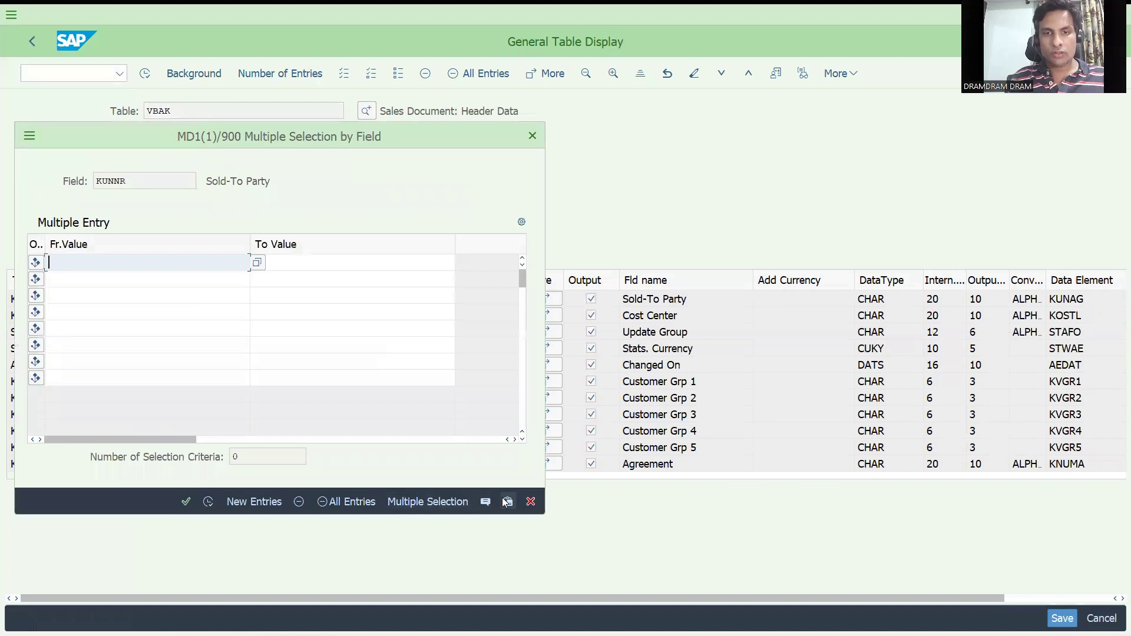
pyautogui.click(208, 502)
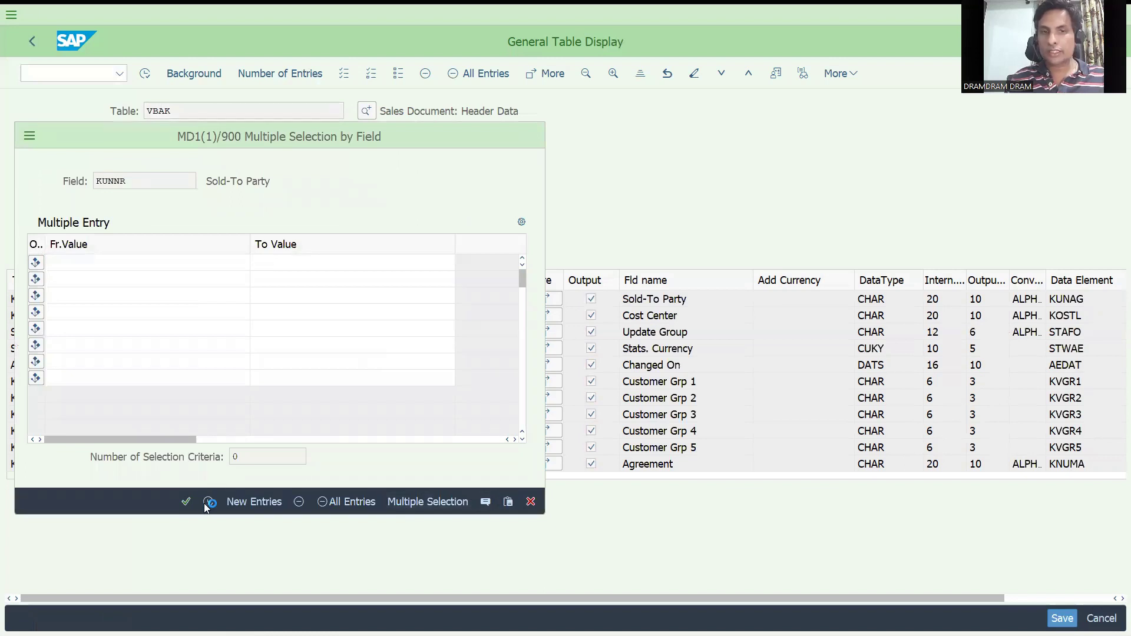
pyautogui.click(185, 501)
pyautogui.click(145, 73)
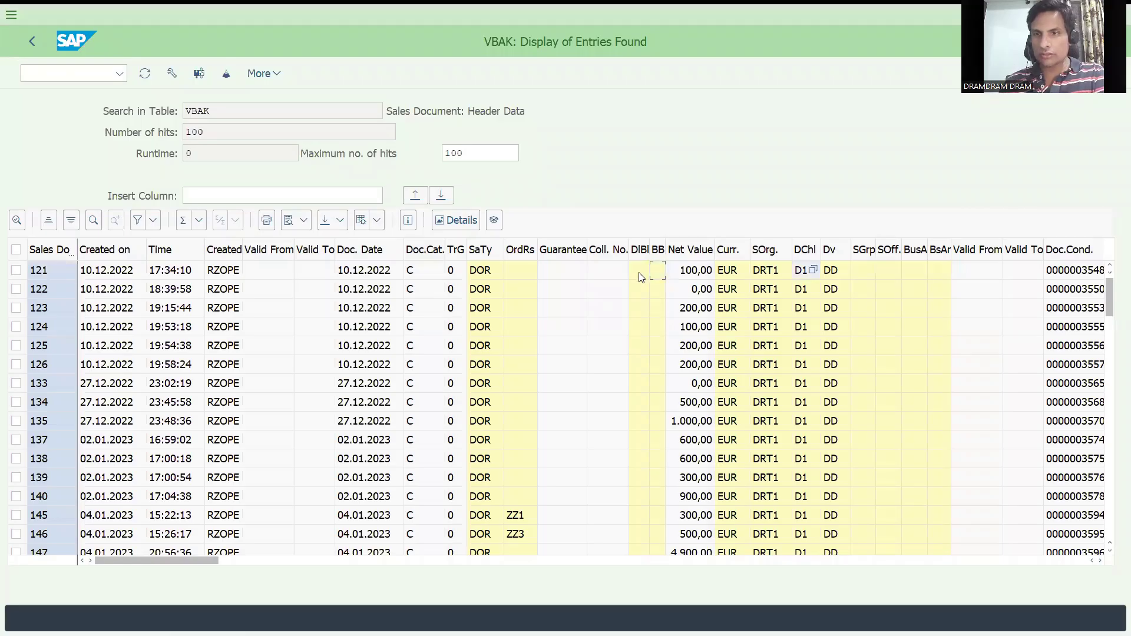
# Step: List the distinct Sold-To Party values found in VBAK through that column's filter, and leave the filter unset
pyautogui.hscroll(2, 641, 277)
pyautogui.hscroll(2, 641, 277)
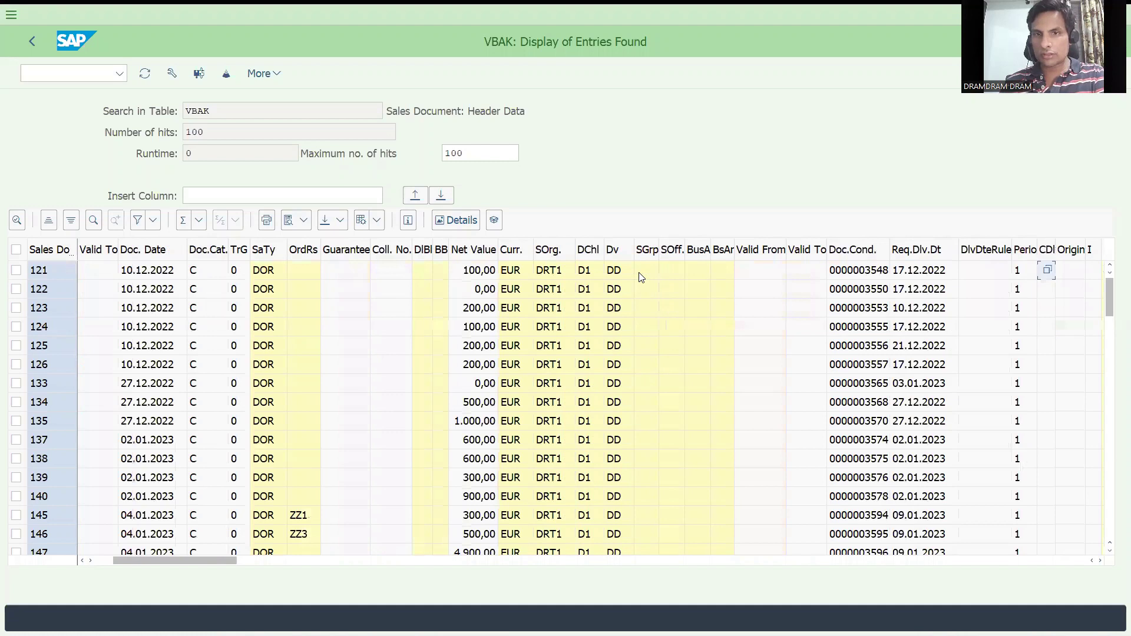
pyautogui.hscroll(2, 641, 276)
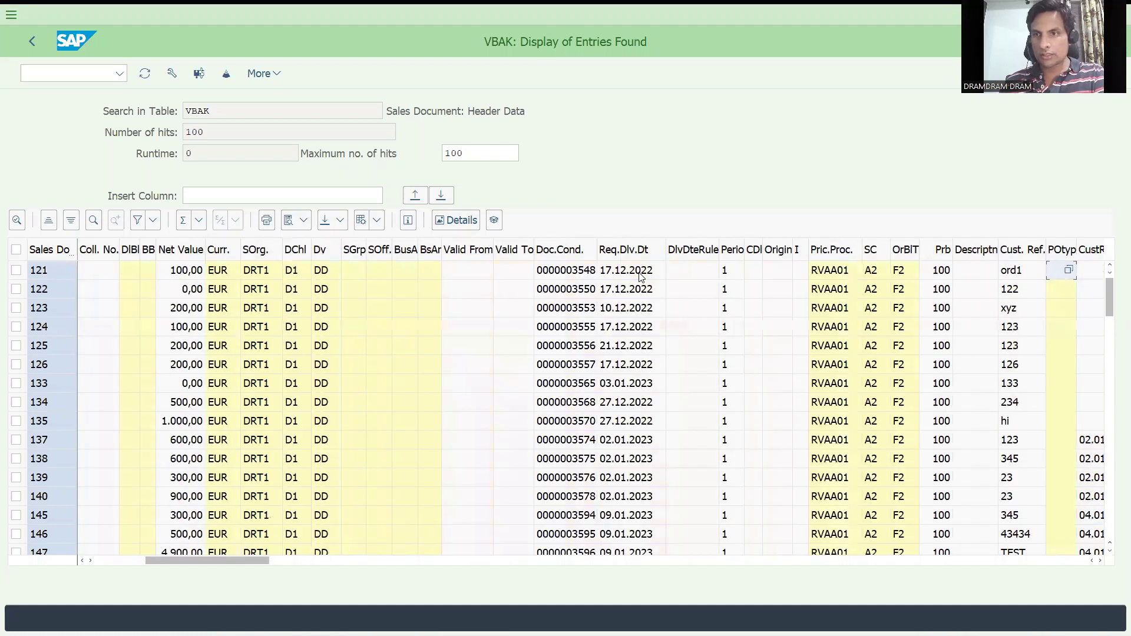
pyautogui.hscroll(1, 641, 277)
pyautogui.hscroll(1, 641, 277)
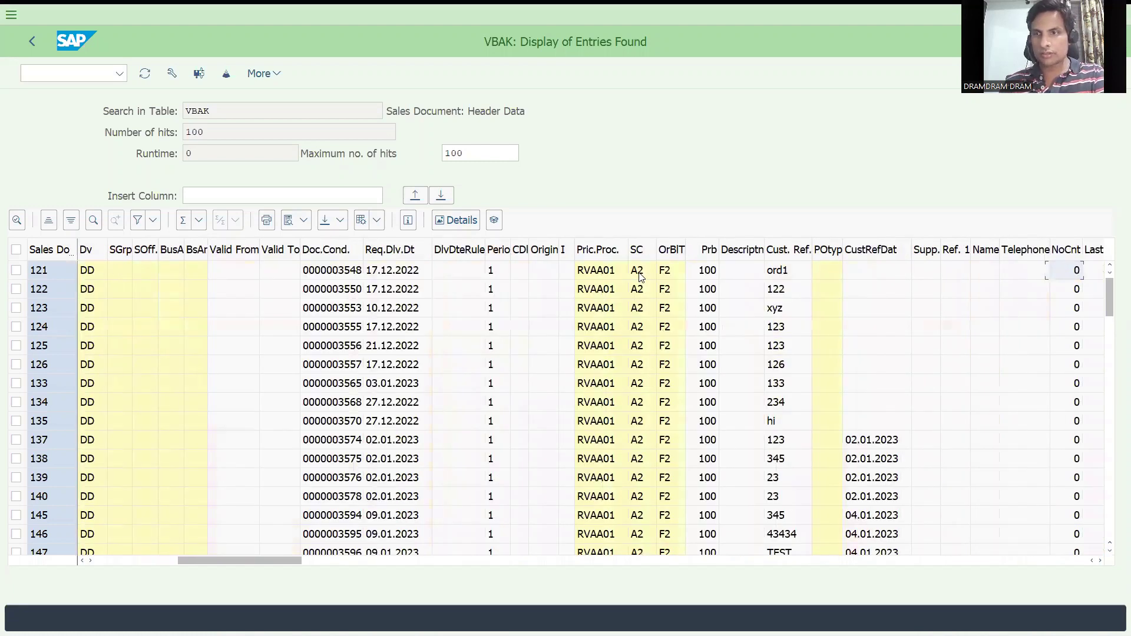
pyautogui.hscroll(1, 642, 277)
pyautogui.press('Right')
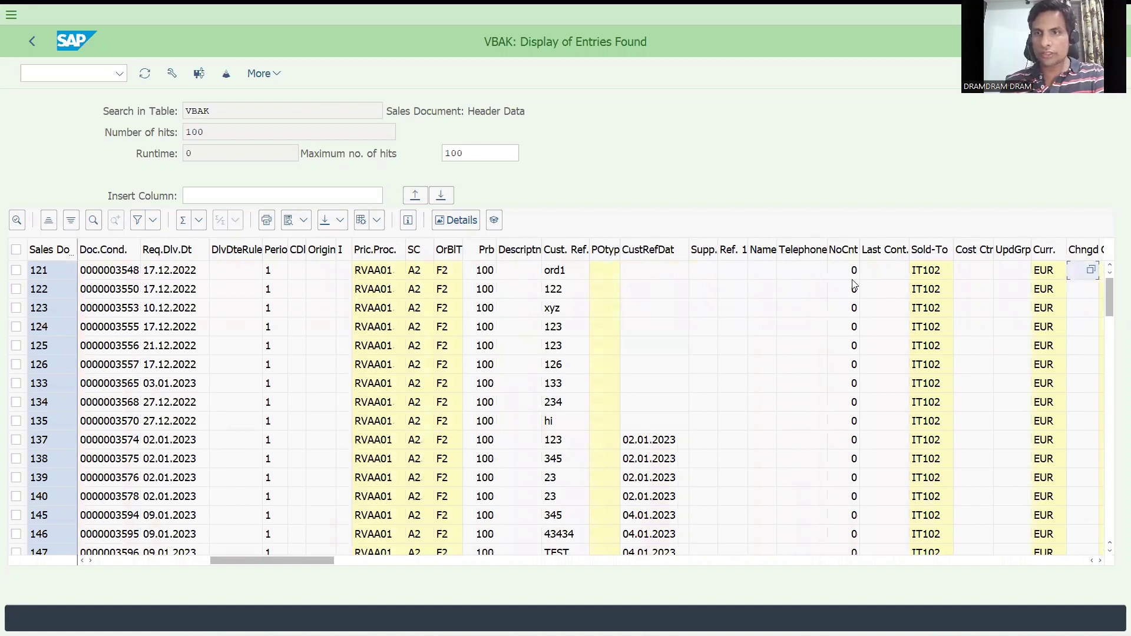
pyautogui.click(933, 254)
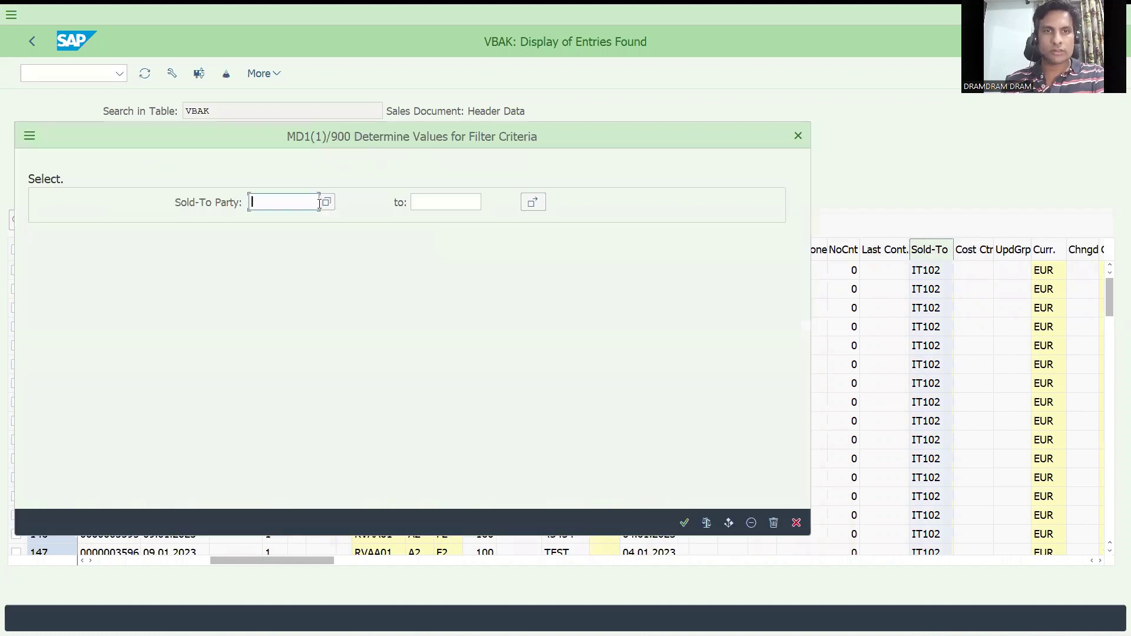
pyautogui.click(325, 202)
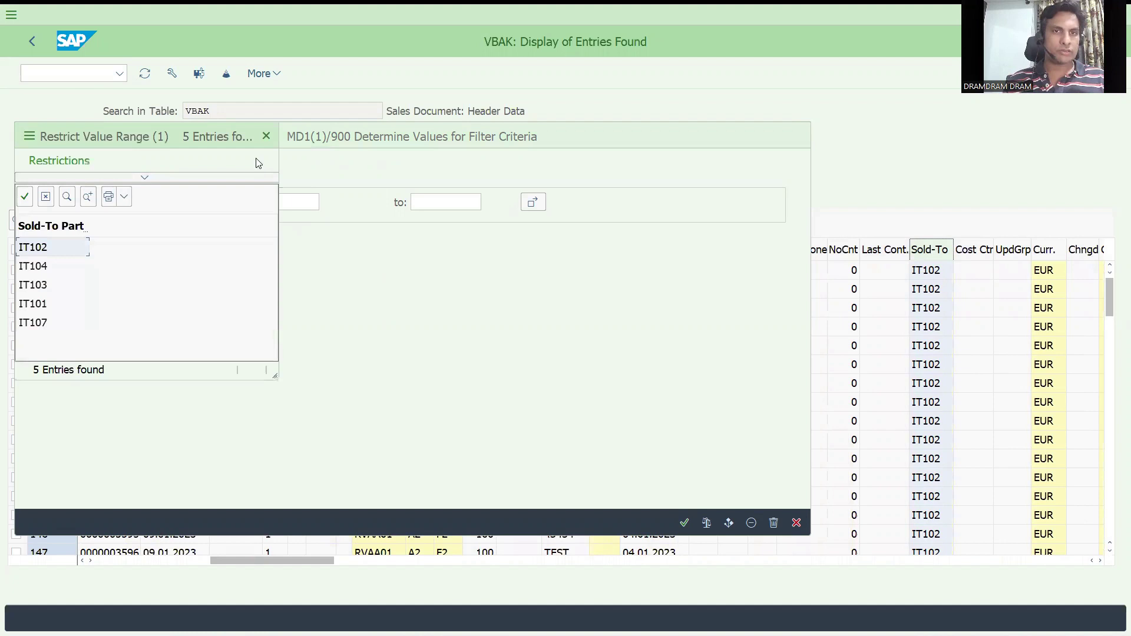
pyautogui.click(659, 141)
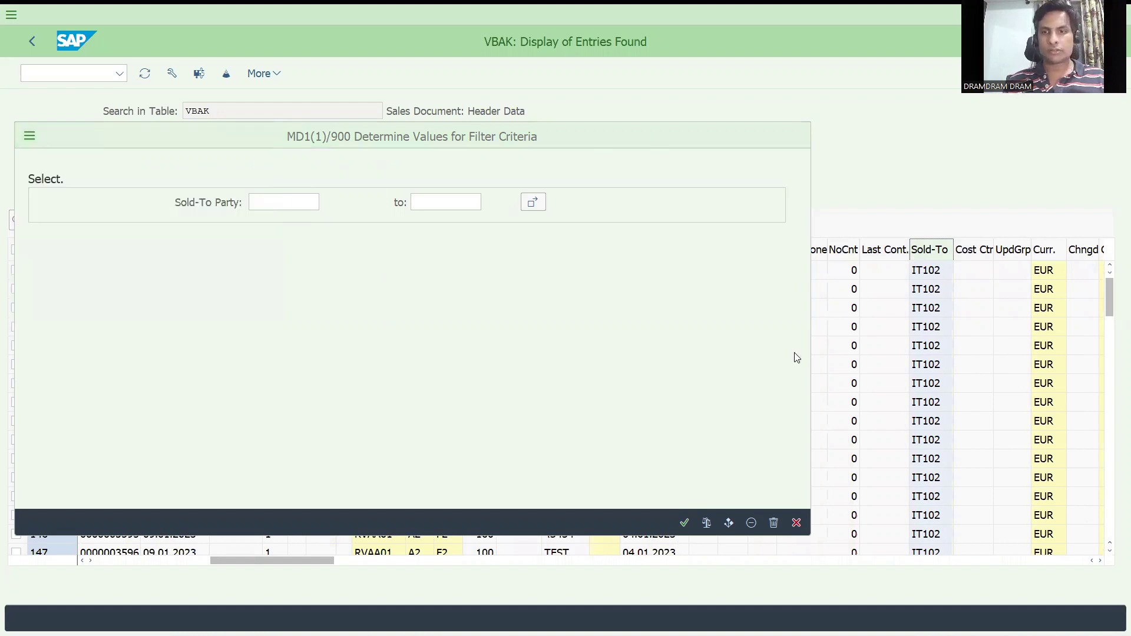
pyautogui.click(797, 522)
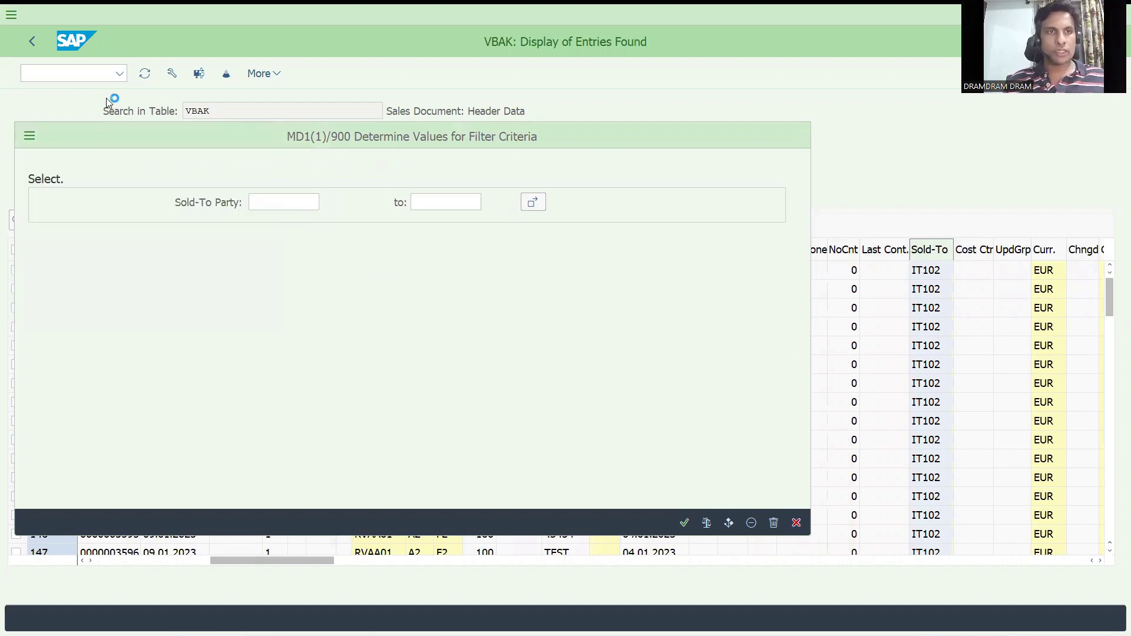
# Step: Start transaction XD03 to get the proposed customer's number, and leave the initial screen
pyautogui.write('/NXD')
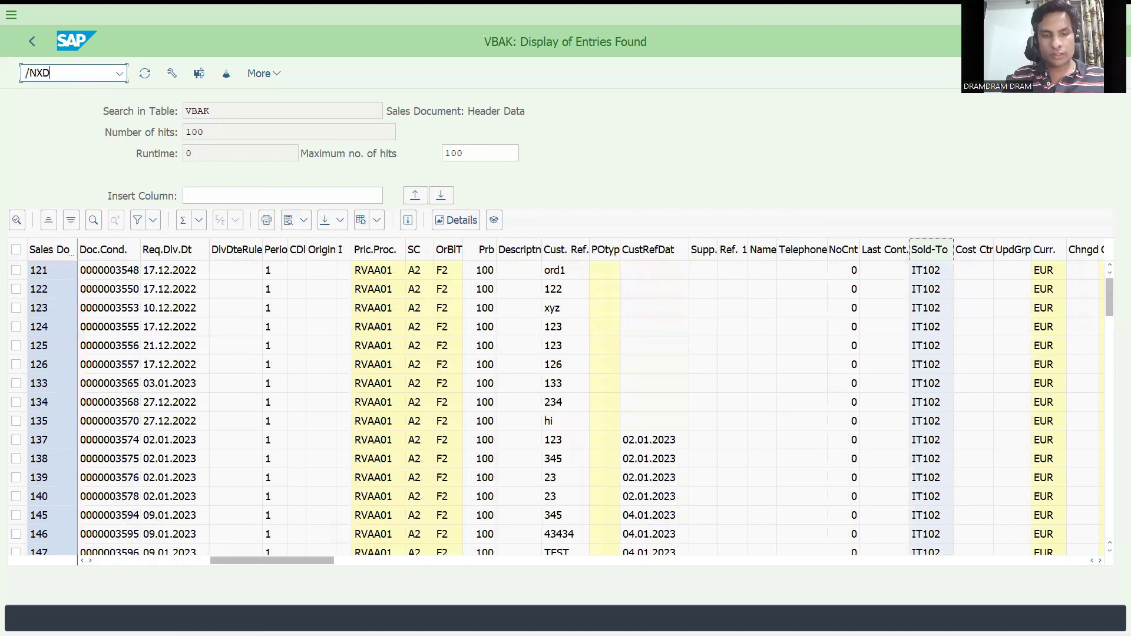
pyautogui.write('03')
pyautogui.press('Return')
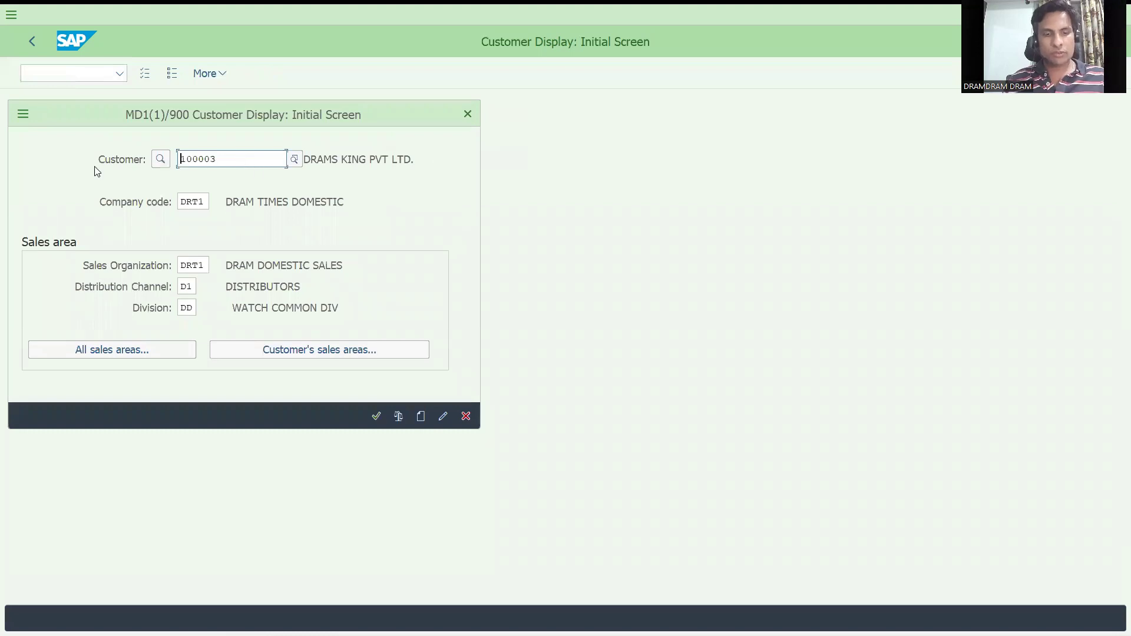
pyautogui.click(466, 416)
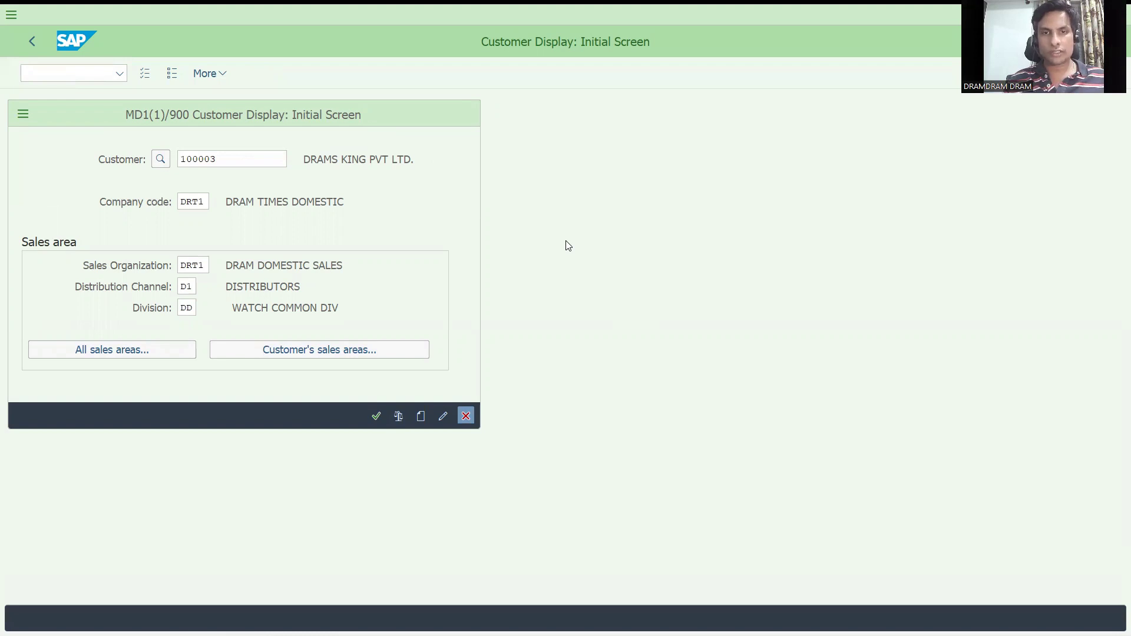
# Step: Switch to Excel, enter the customer number in cell J14 of the condition update sheet, and return to SAP
pyautogui.hotkey('alt', 'Tab')
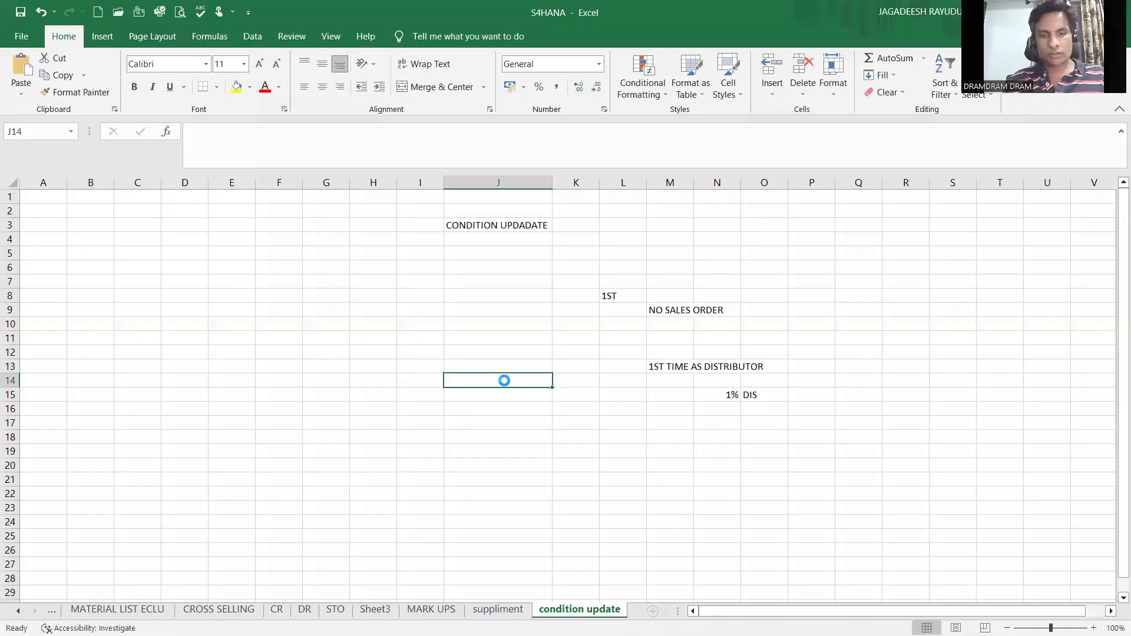
pyautogui.write('100003')
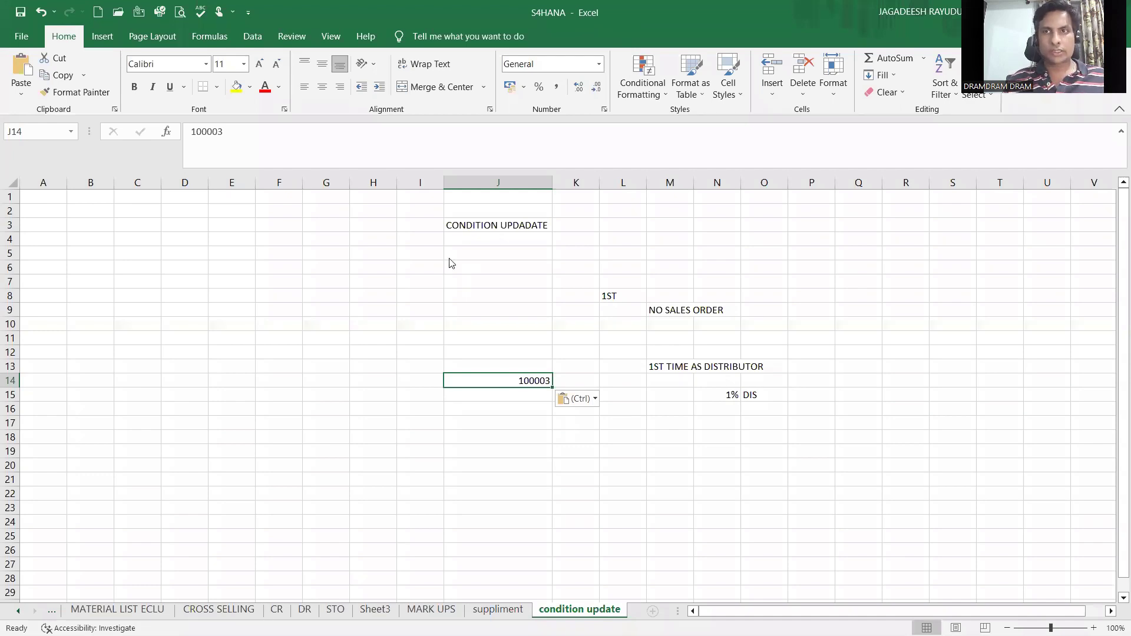
pyautogui.hotkey('alt', 'Tab')
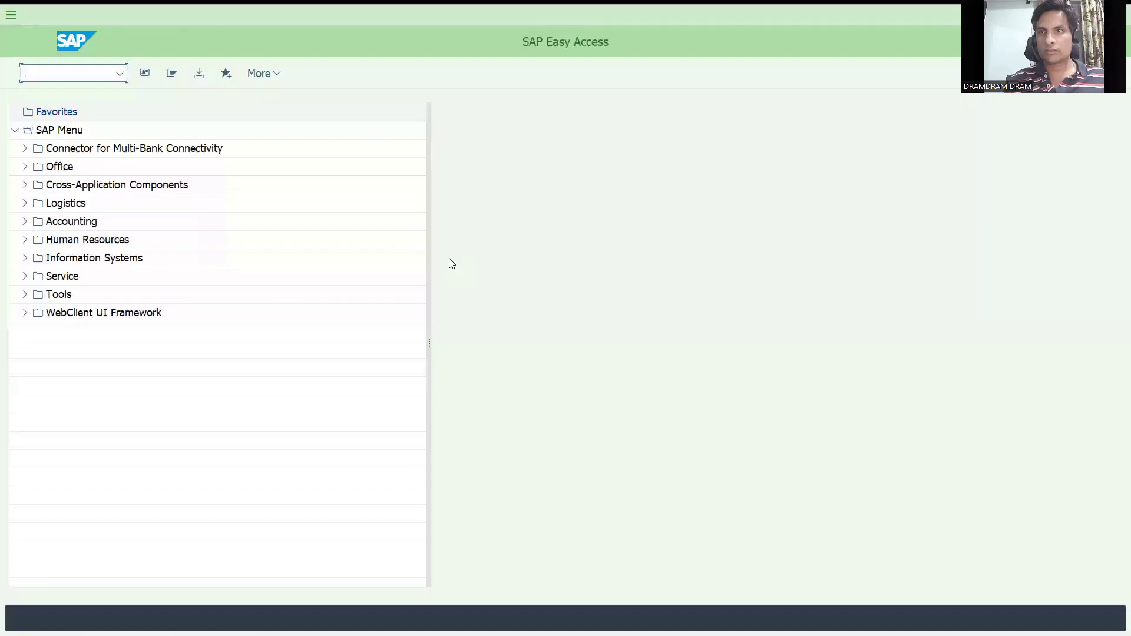
# Step: Display the customer's business partner record and switch the BP role to ZLCU01 Customer
pyautogui.click(59, 77)
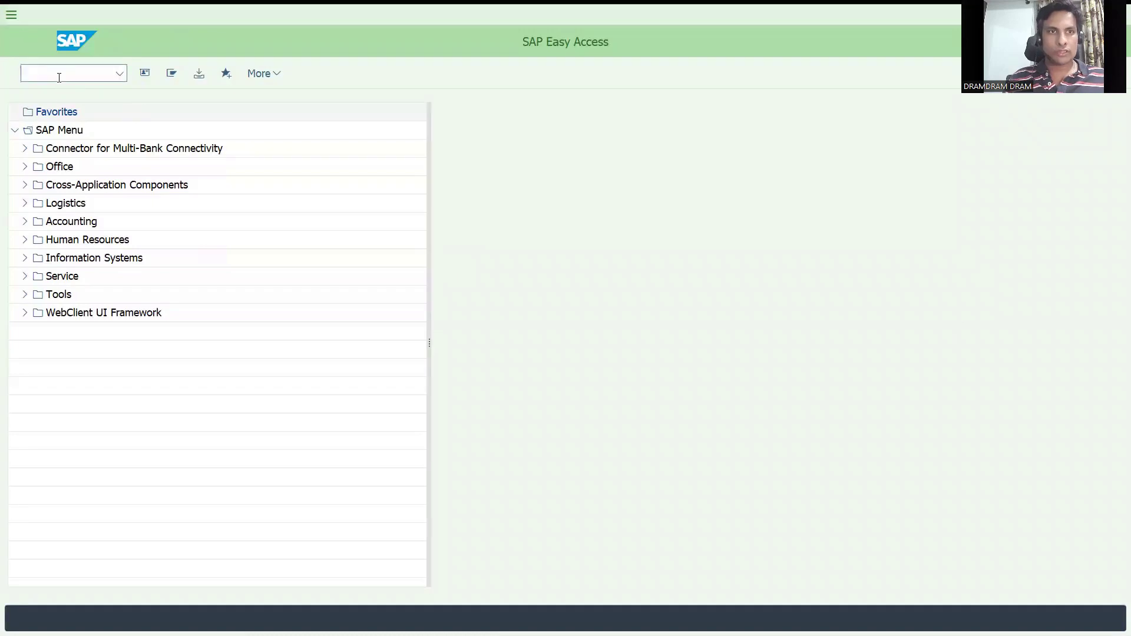
pyautogui.write('XD01')
pyautogui.press('Return')
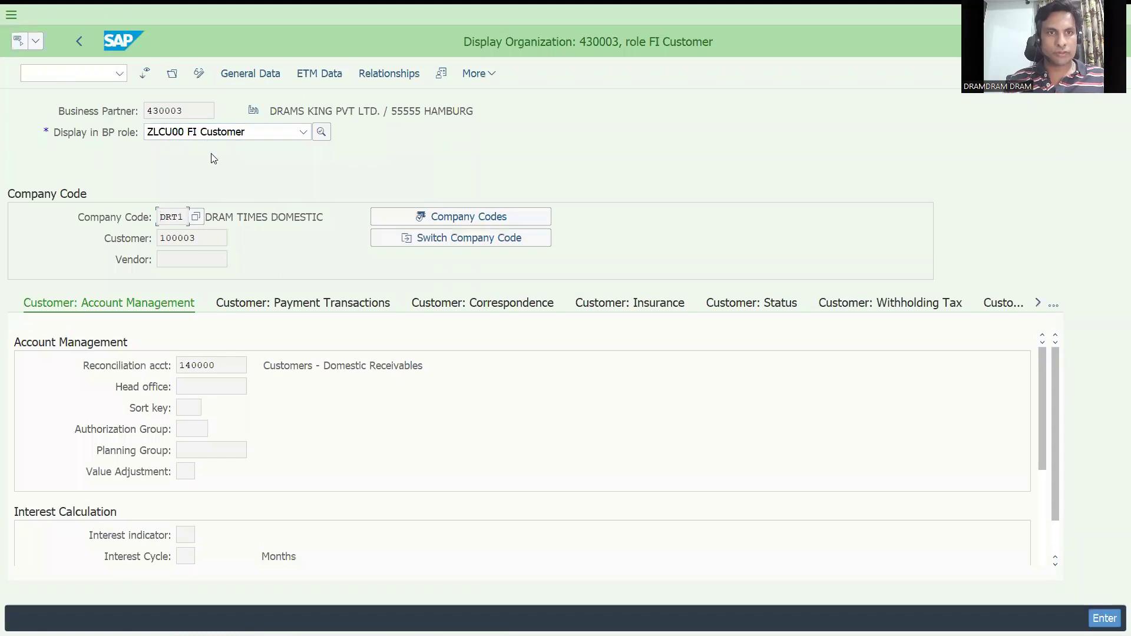
pyautogui.click(278, 131)
pyautogui.click(203, 215)
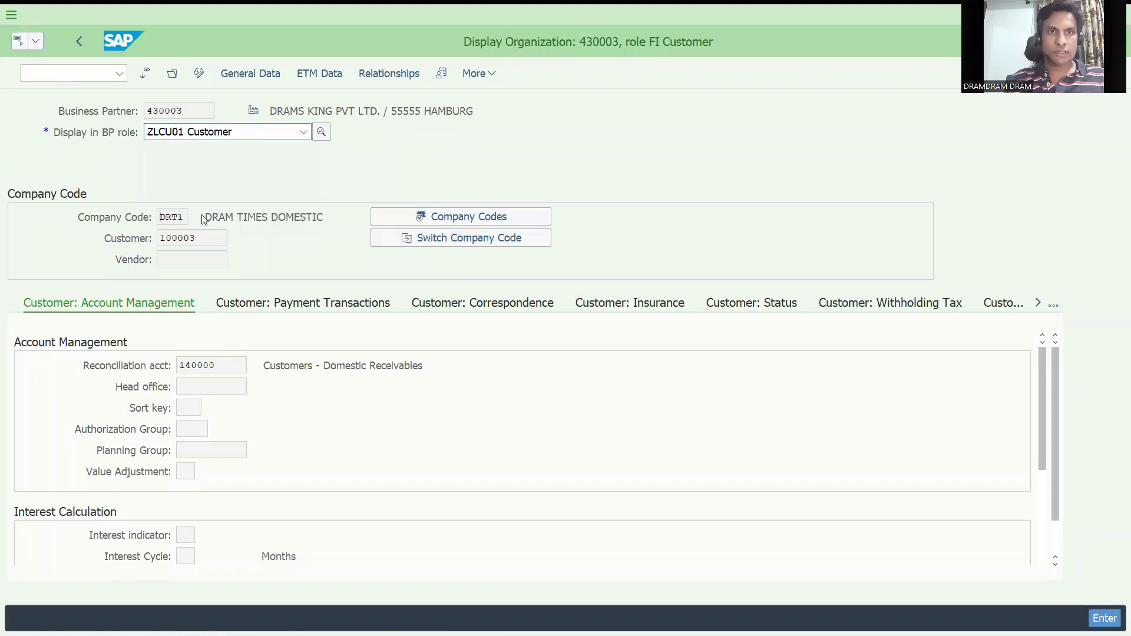
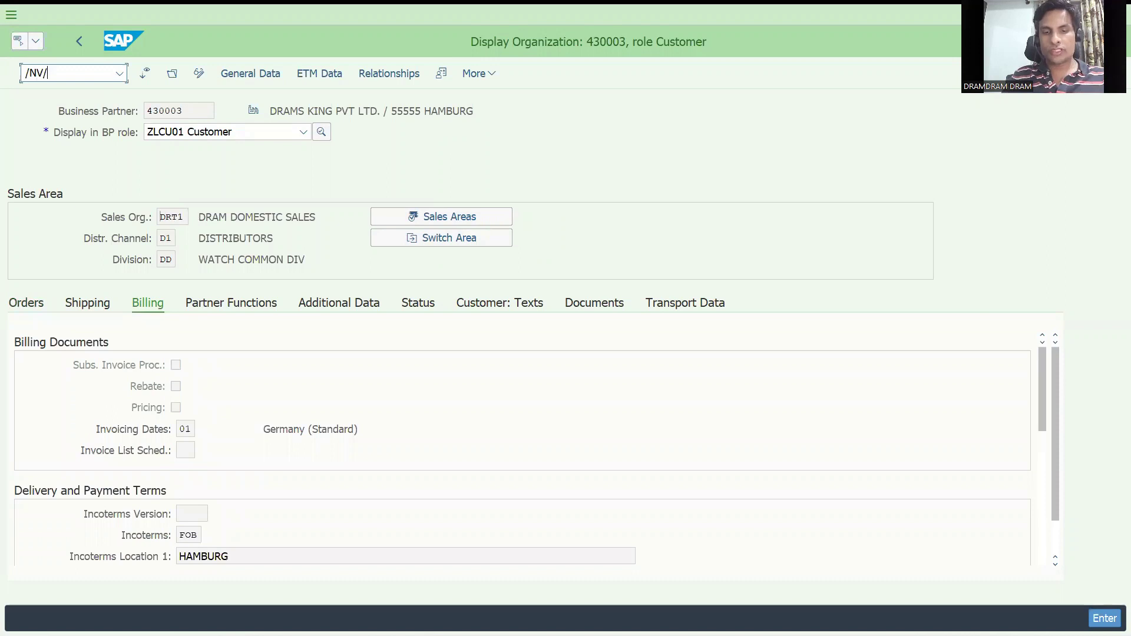
# Step: Open the condition types overview and position the list at the entries starting with Z
pyautogui.press('Return')
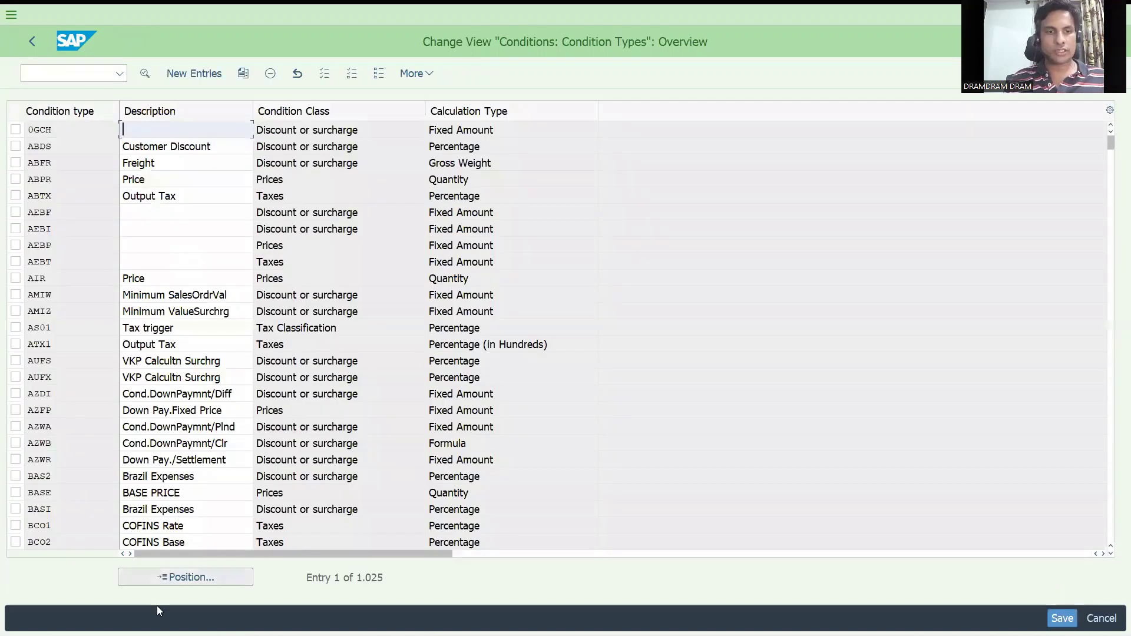
pyautogui.click(178, 578)
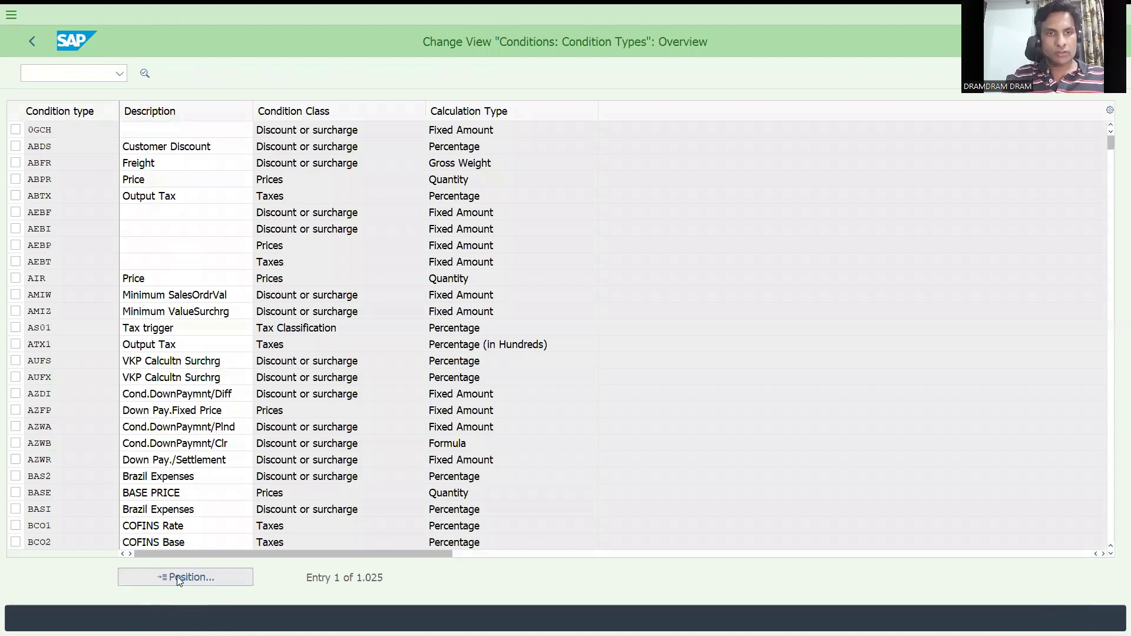
pyautogui.write('Z')
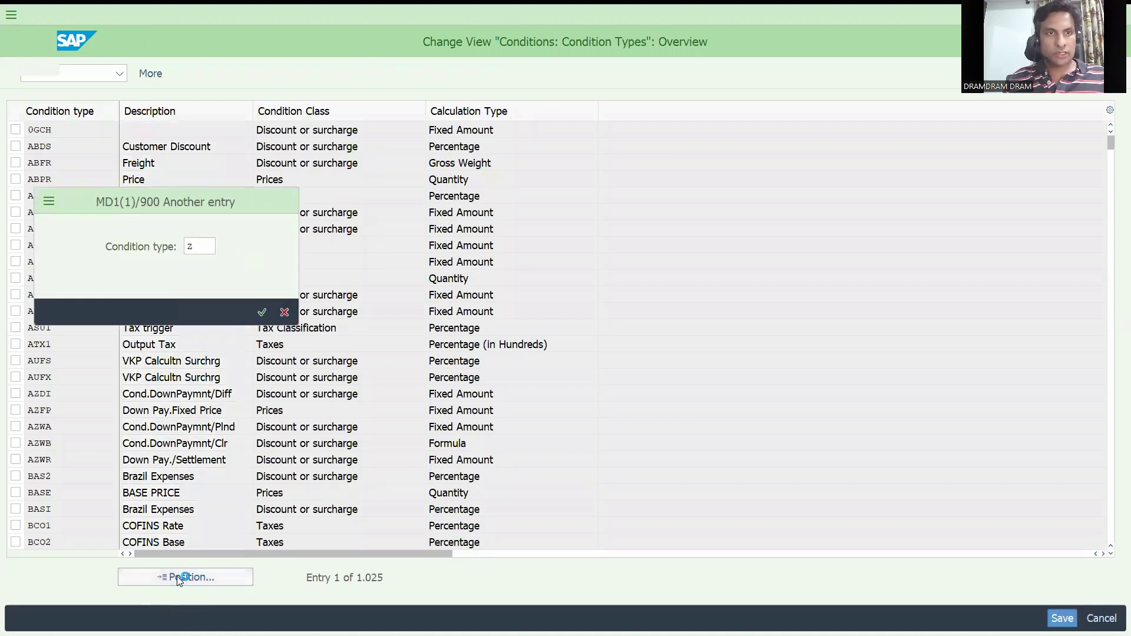
pyautogui.press('Return')
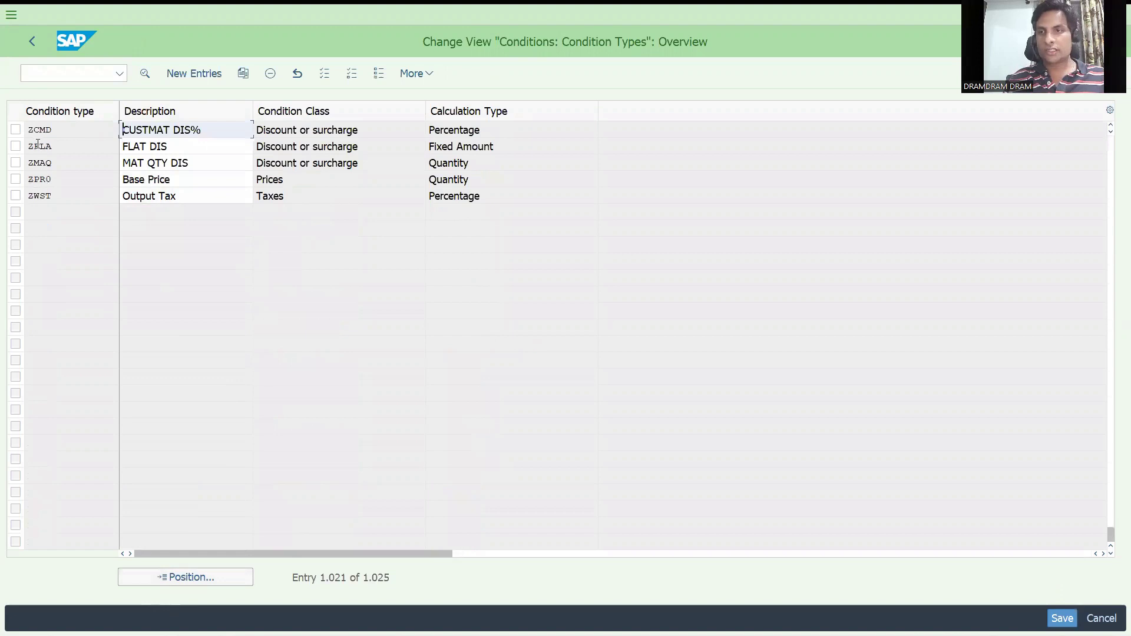
# Step: Copy condition type ZCMD (CUSTMAT DIS%) and name the copy ZPRD
pyautogui.click(16, 130)
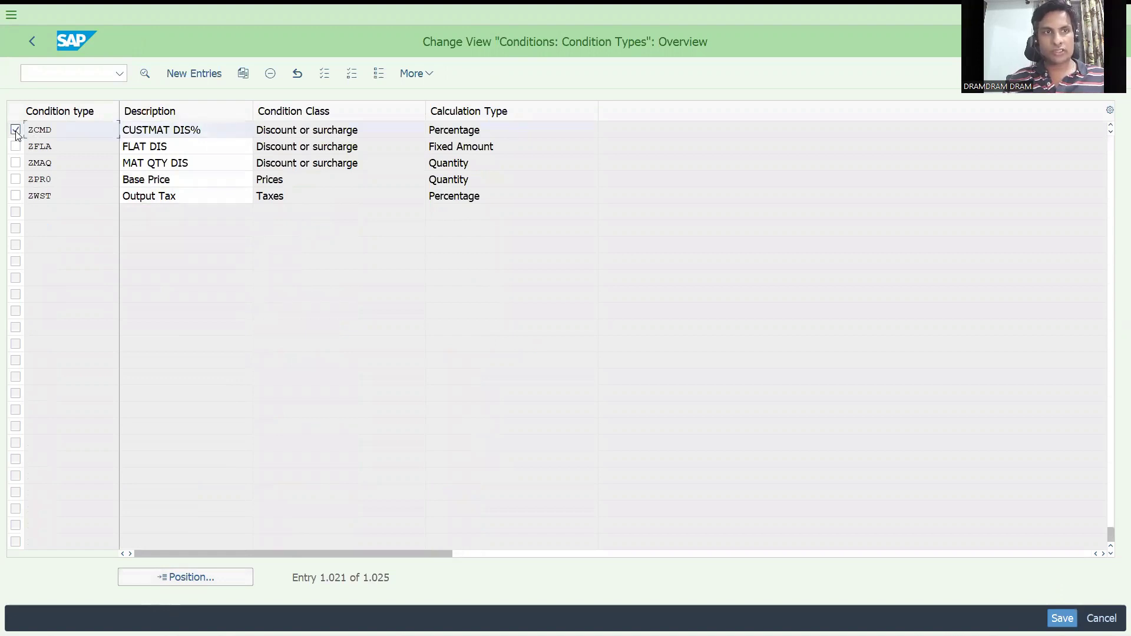
pyautogui.click(244, 75)
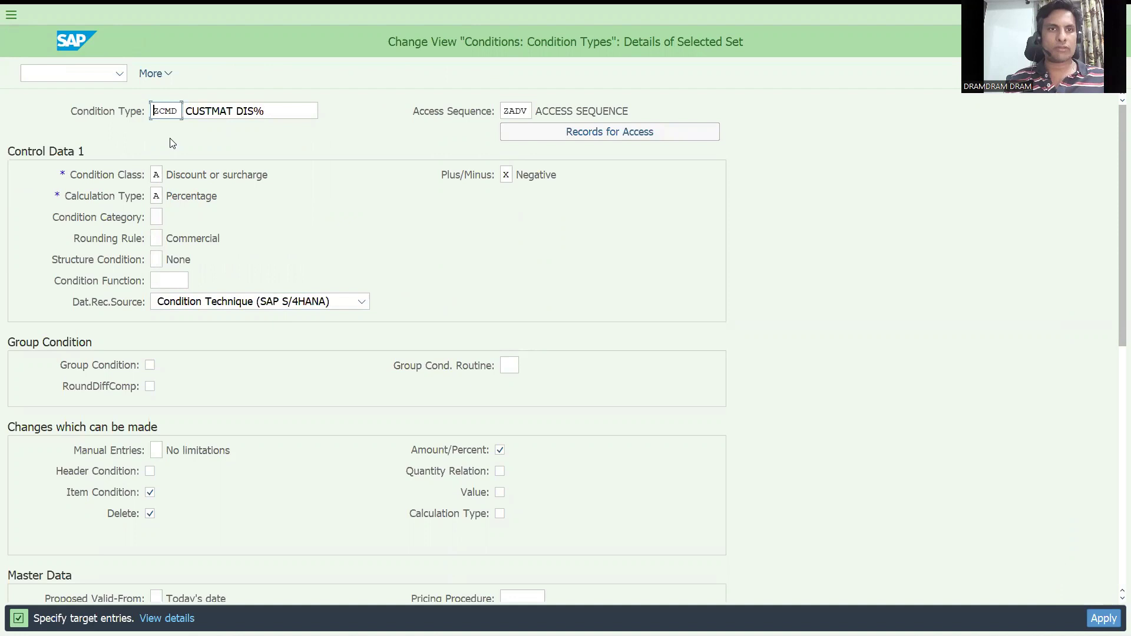
pyautogui.write('ZPR0')
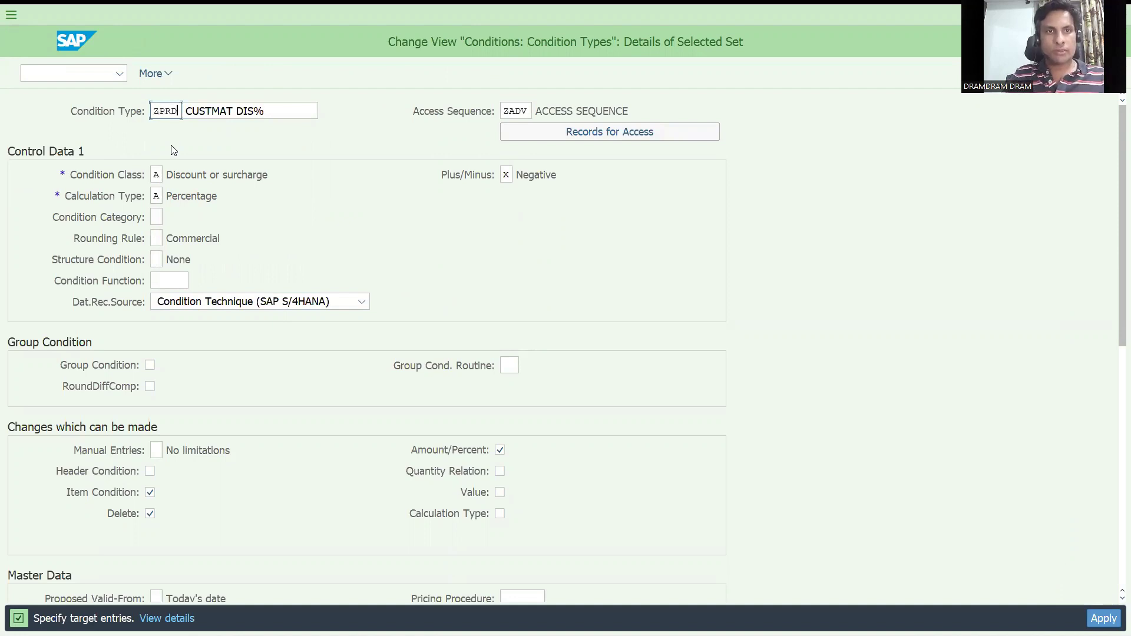
# Step: Set the ZPRD description to PREVILIAGE DIS 1%, confirm the copy, and open the new condition type's details
pyautogui.press('Tab')
pyautogui.press('Delete')
pyautogui.press('Delete')
pyautogui.press('Delete')
pyautogui.press('Delete')
pyautogui.press('Delete')
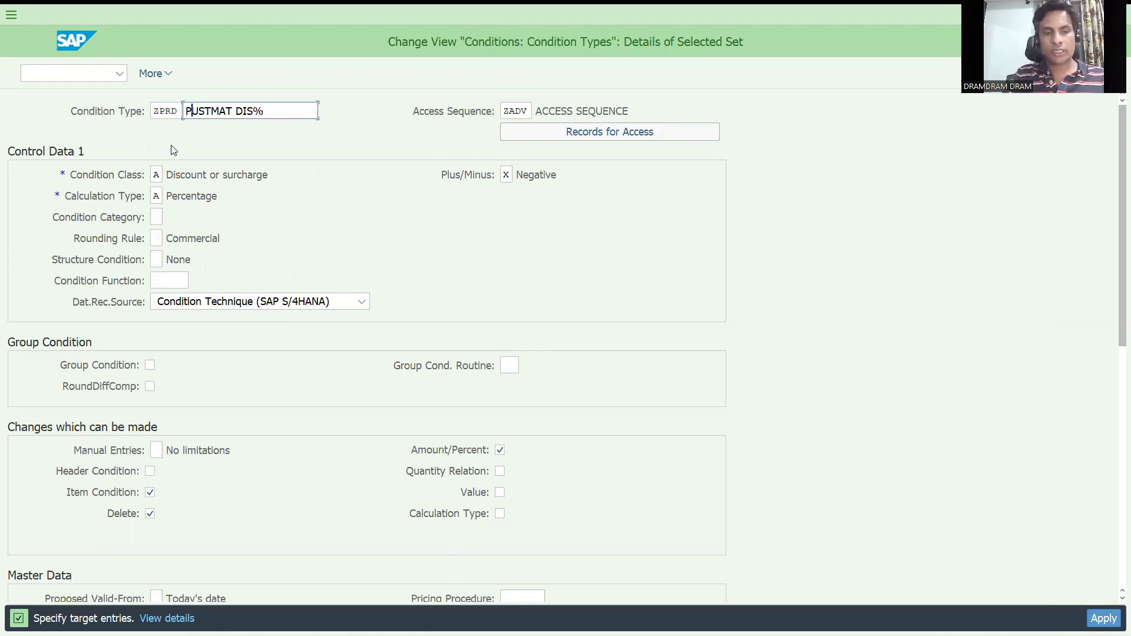
pyautogui.write('PPRE')
pyautogui.press('BackSpace')
pyautogui.press('BackSpace')
pyautogui.press('BackSpace')
pyautogui.press('BackSpace')
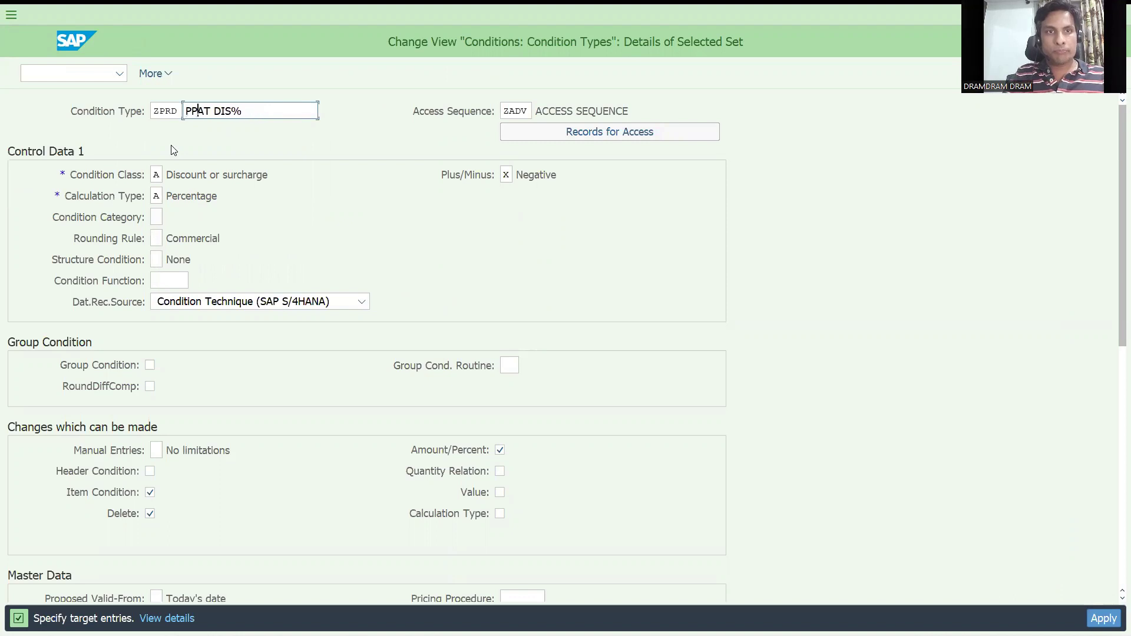
pyautogui.write('PREV')
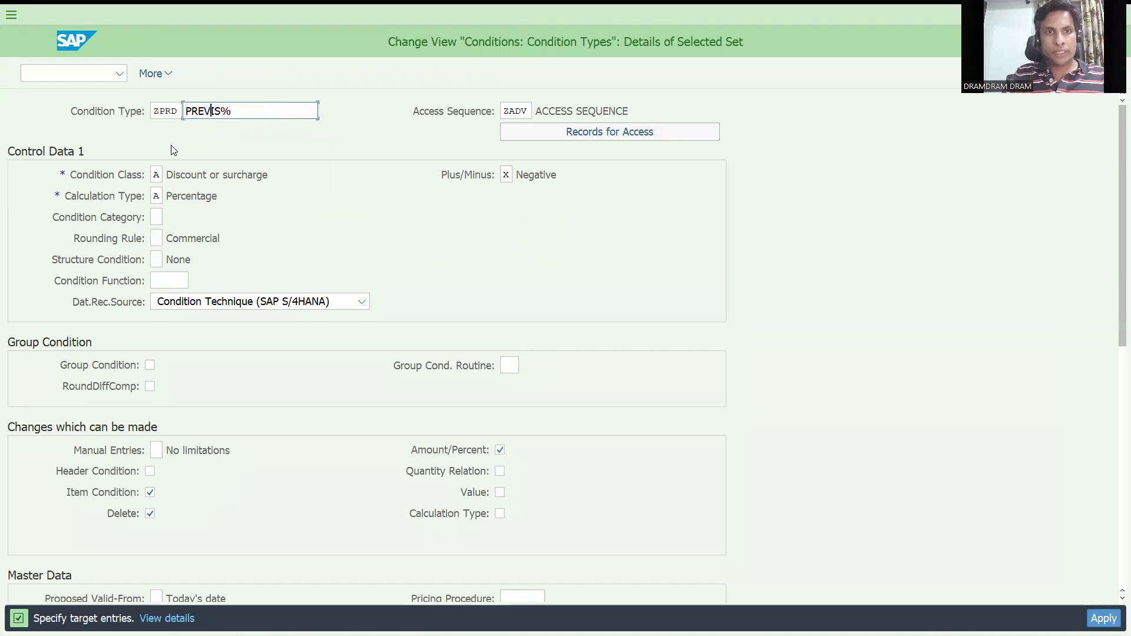
pyautogui.press('Delete')
pyautogui.press('Delete')
pyautogui.write('LIAGE')
pyautogui.press('BackSpace')
pyautogui.press('BackSpace')
pyautogui.press('BackSpace')
pyautogui.press('Down')
pyautogui.press('Return')
pyautogui.press('Return')
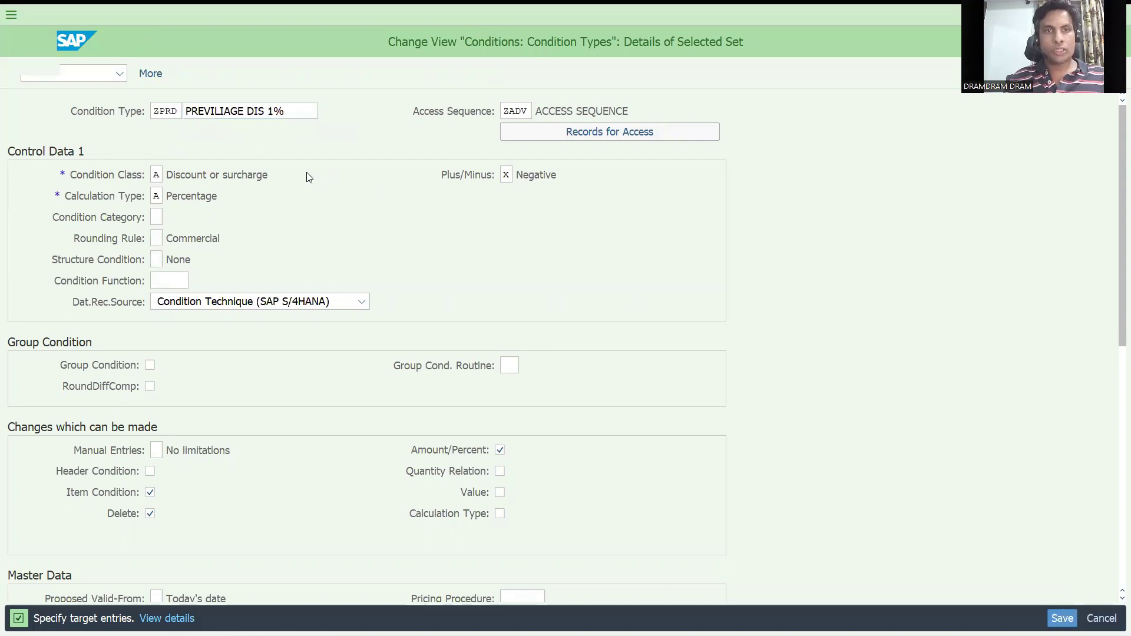
pyautogui.doubleClick(97, 131)
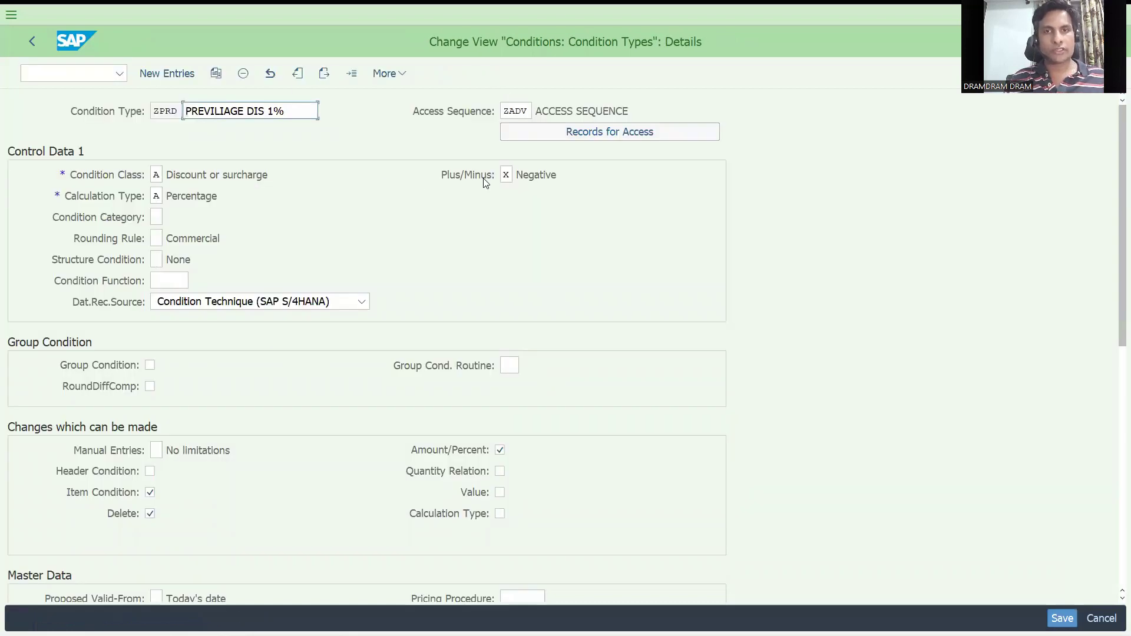
# Step: Save condition type ZPRD under customizing request MD1K901200 and enable Condition Index and Condition Update in its master data
pyautogui.click(508, 179)
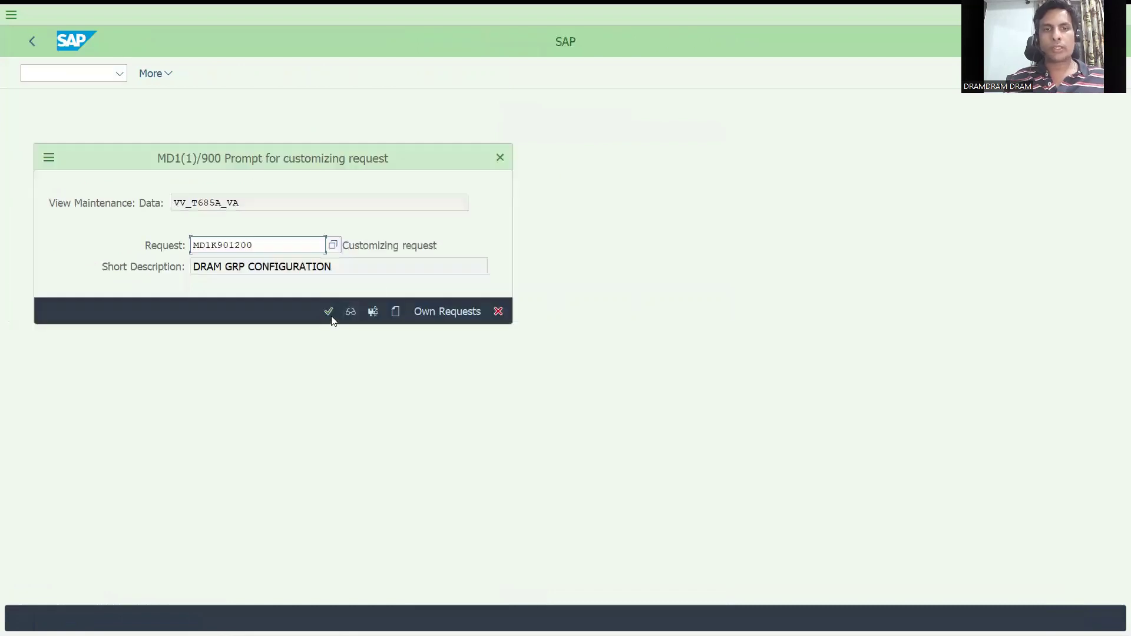
pyautogui.click(327, 311)
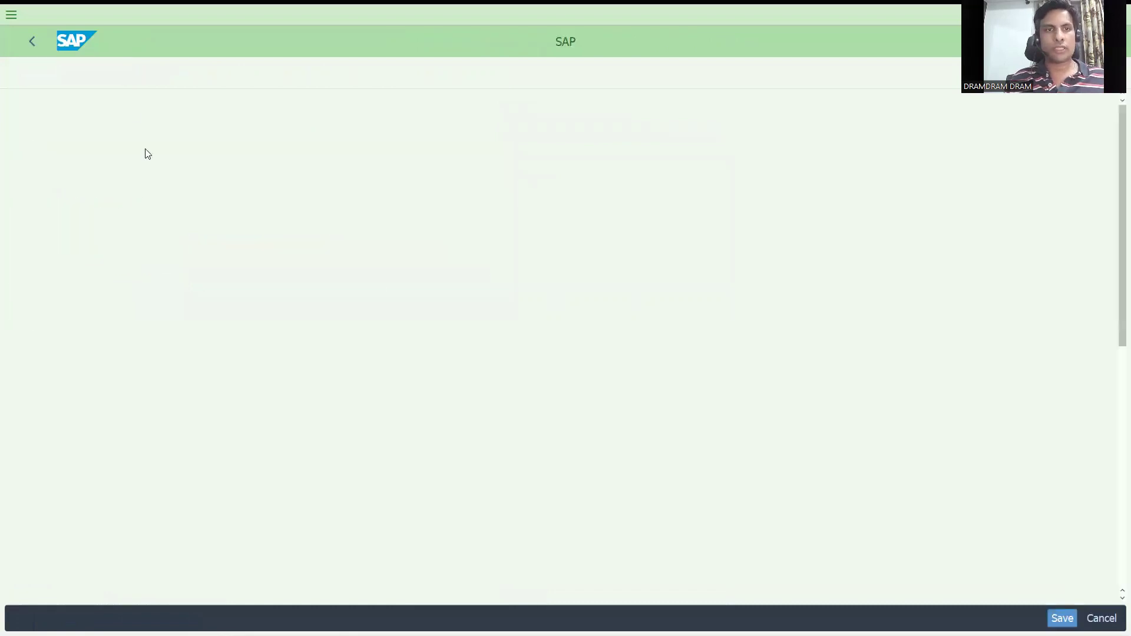
pyautogui.moveTo(1116, 321); pyautogui.dragTo(1116, 571)
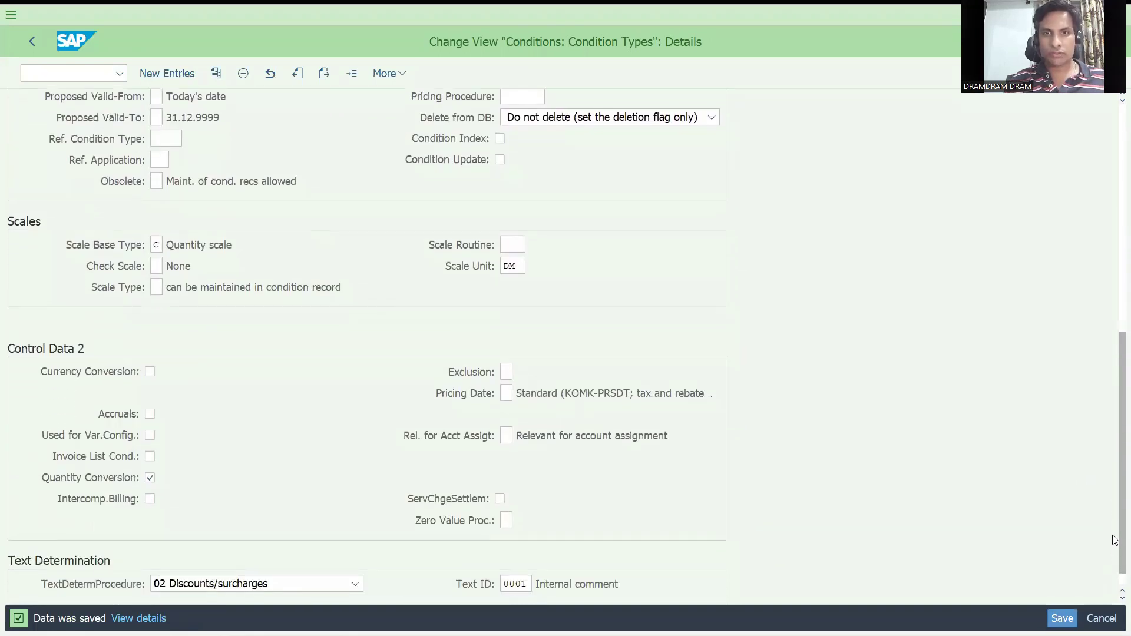
pyautogui.scroll(1, 670, 340)
pyautogui.click(500, 235)
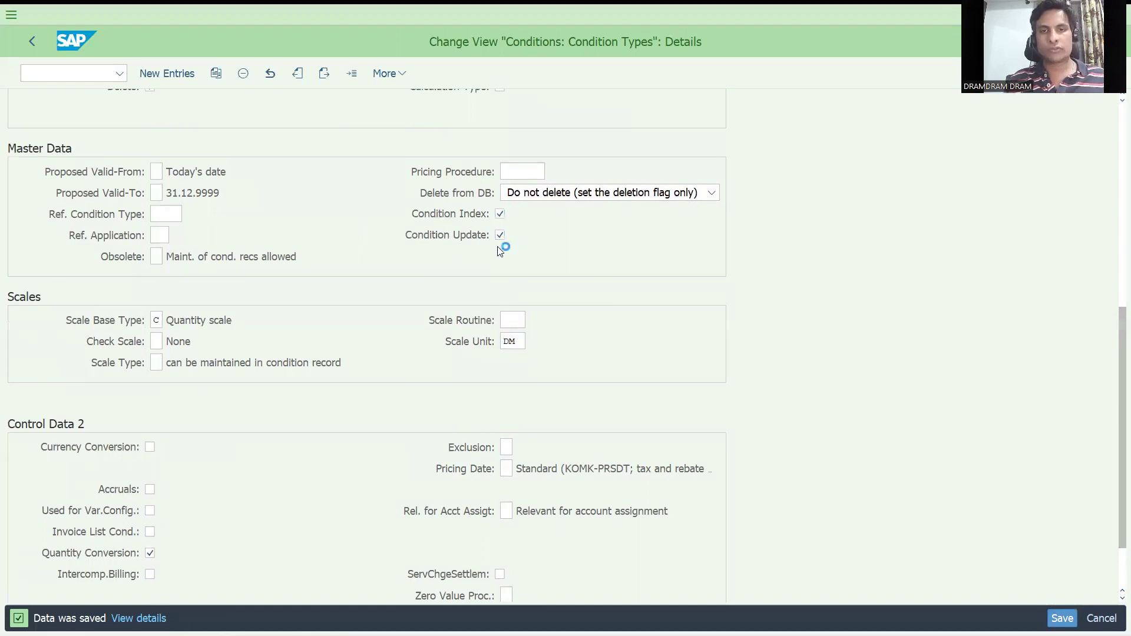
pyautogui.scroll(6, 499, 252)
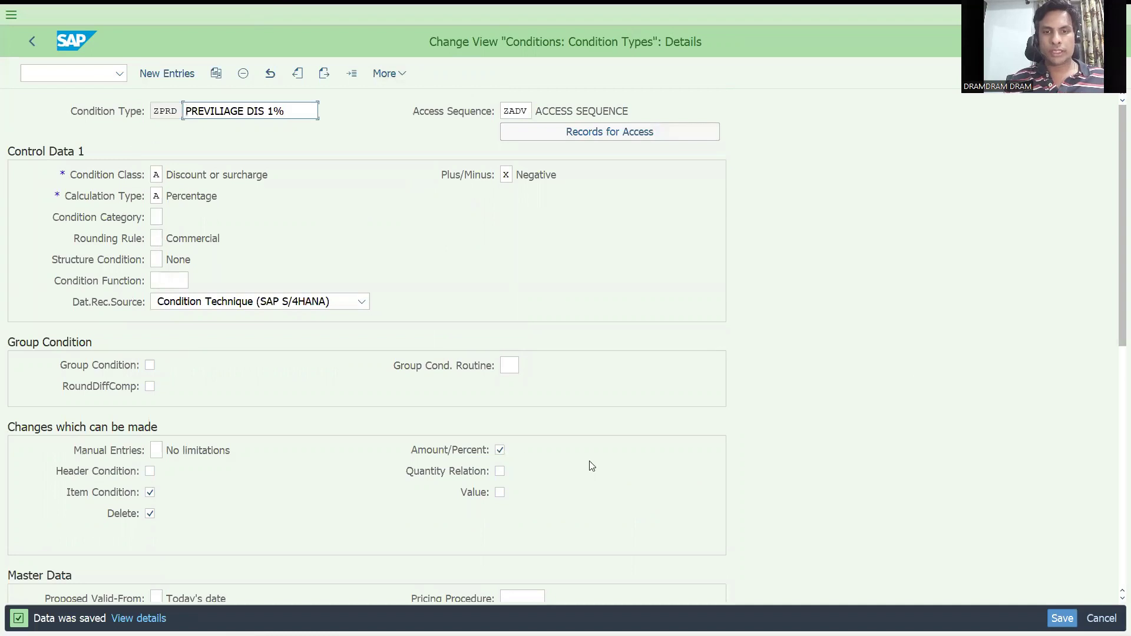
pyautogui.moveTo(1115, 288); pyautogui.dragTo(1114, 394)
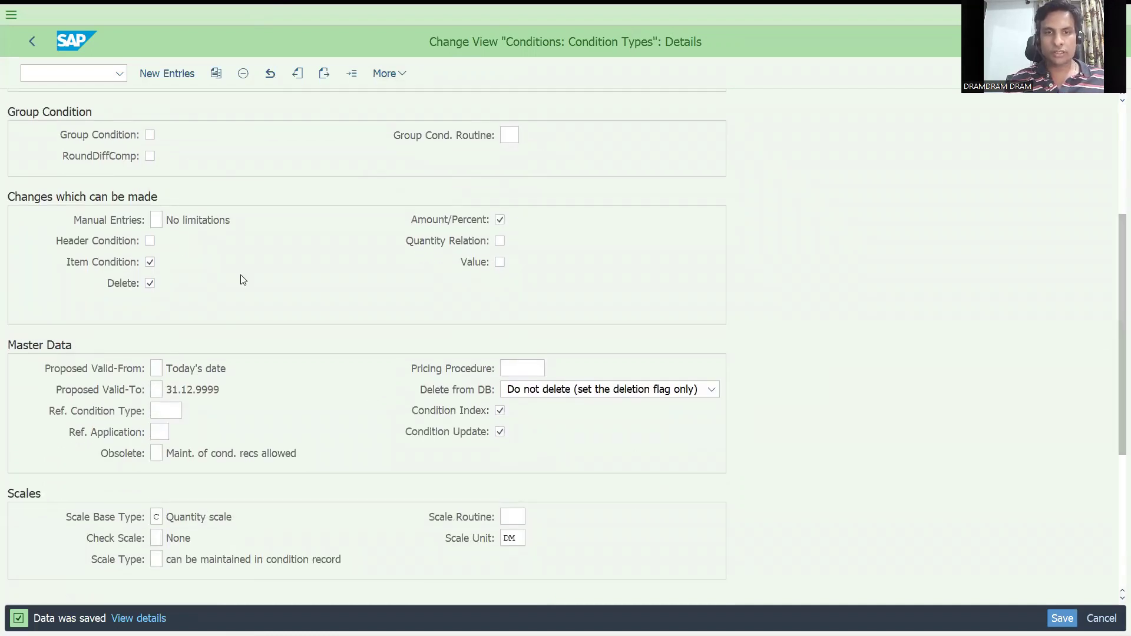
# Step: Open the pricing procedures overview with transaction V/08
pyautogui.click(66, 81)
pyautogui.write('/nv')
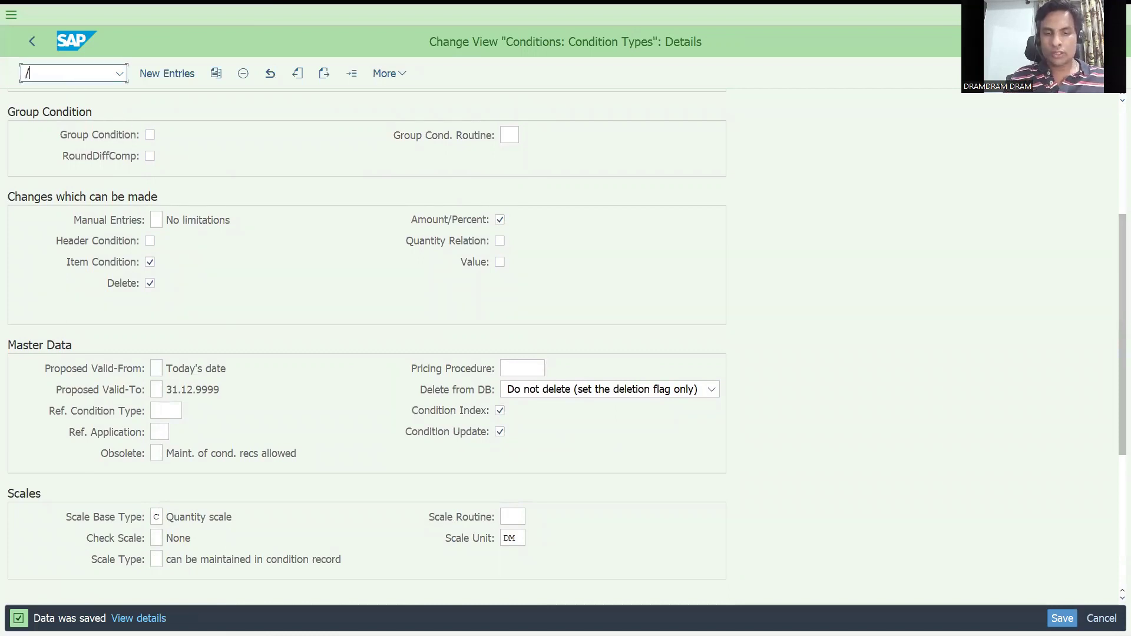
pyautogui.write('/08')
pyautogui.press('Return')
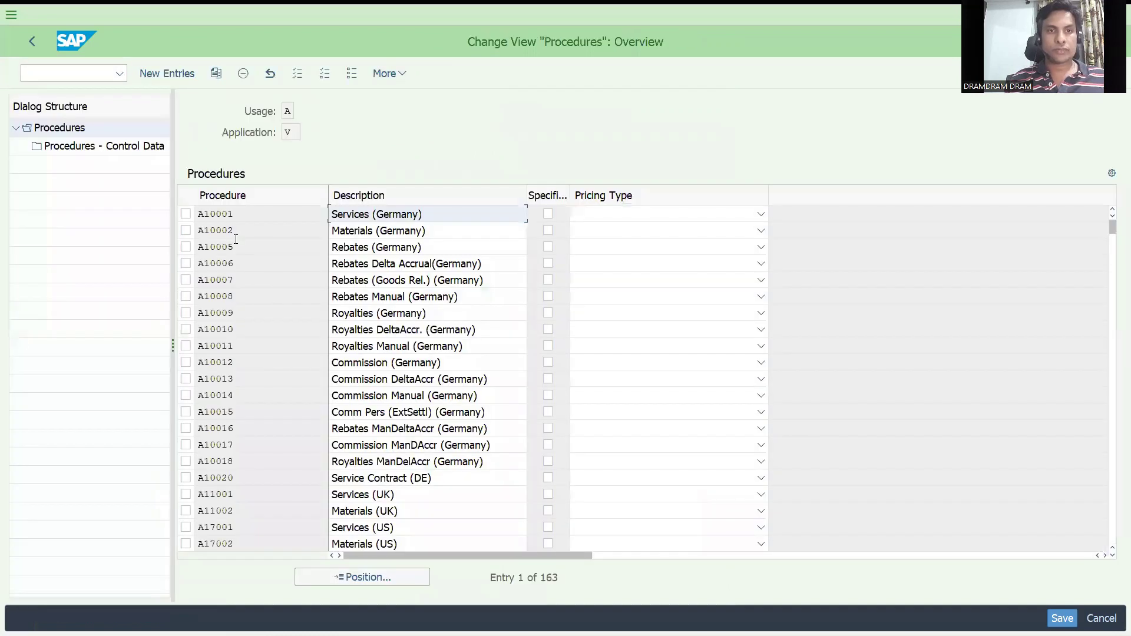
# Step: Position the procedure list at Z, select procedure ZS4ADV, and open its control data
pyautogui.click(322, 582)
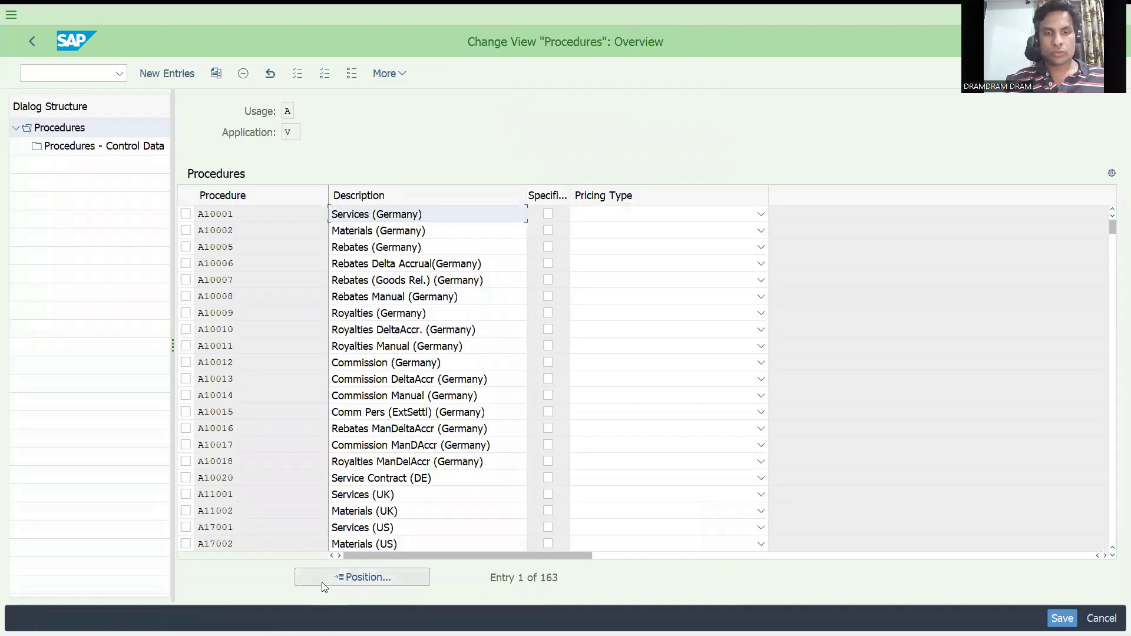
pyautogui.write('Z')
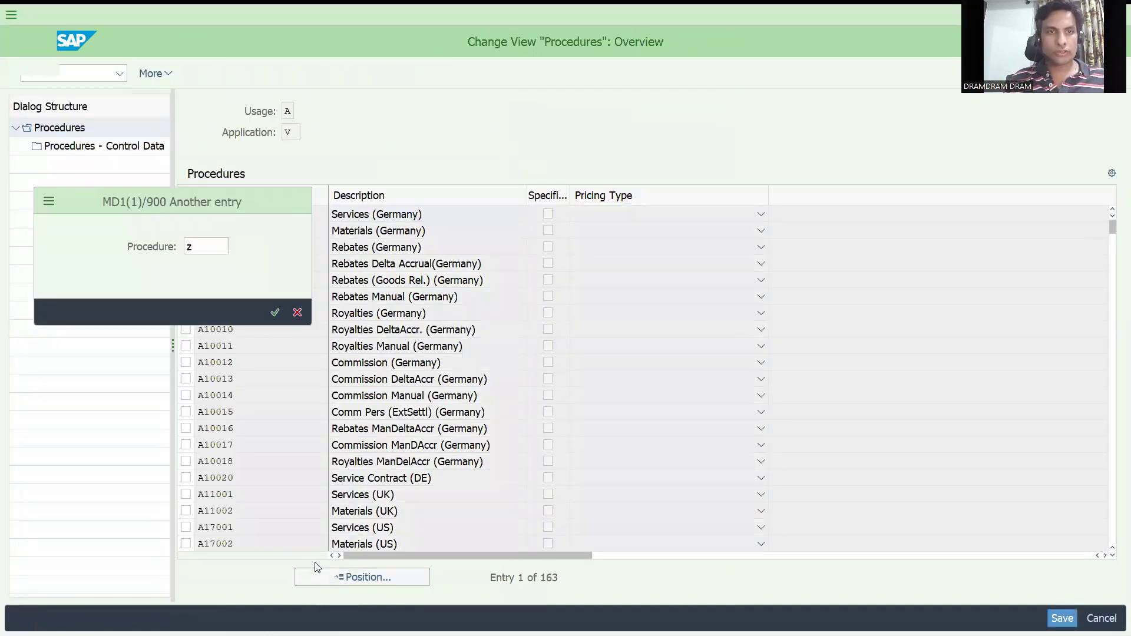
pyautogui.press('Return')
pyautogui.click(185, 230)
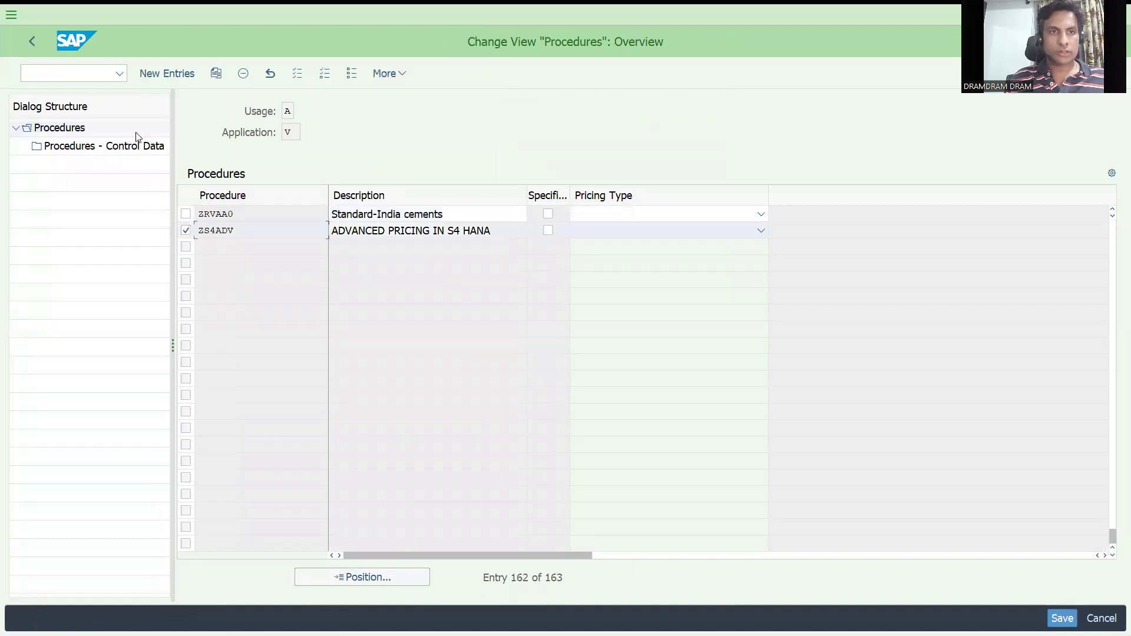
pyautogui.doubleClick(134, 151)
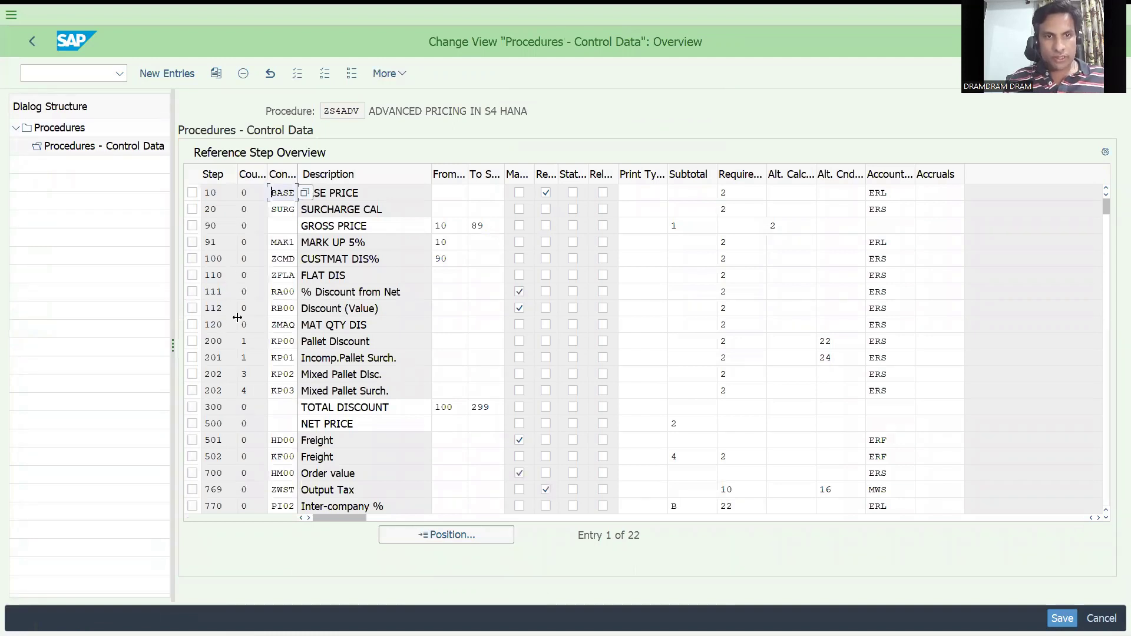
# Step: Add a new control data entry to the procedure at step 113 with condition type ZPRD
pyautogui.click(172, 73)
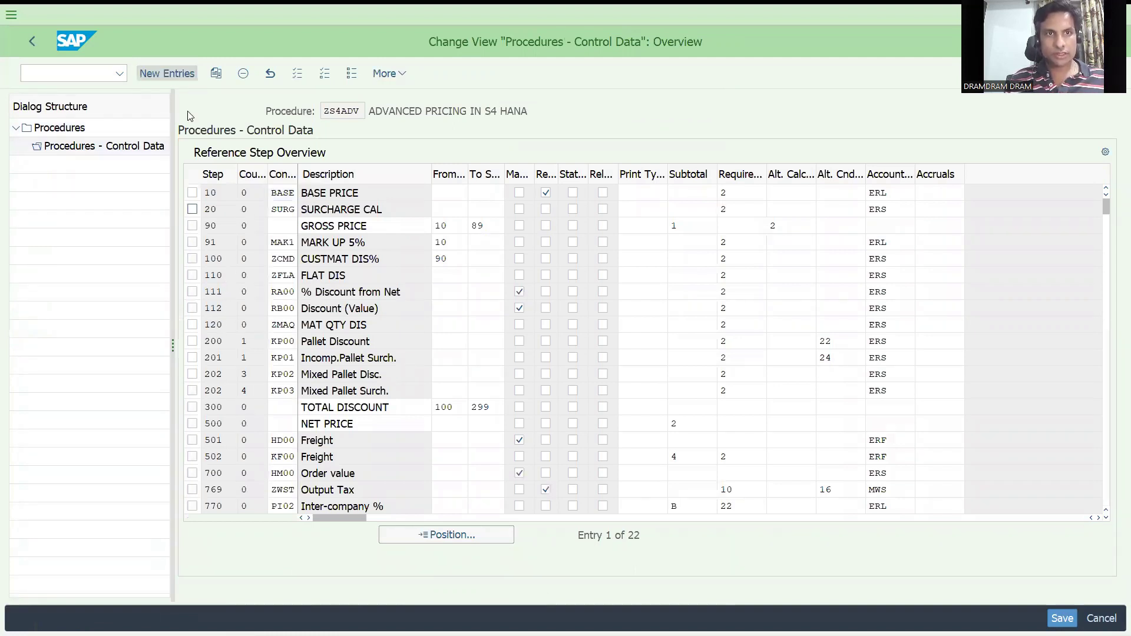
pyautogui.write('11')
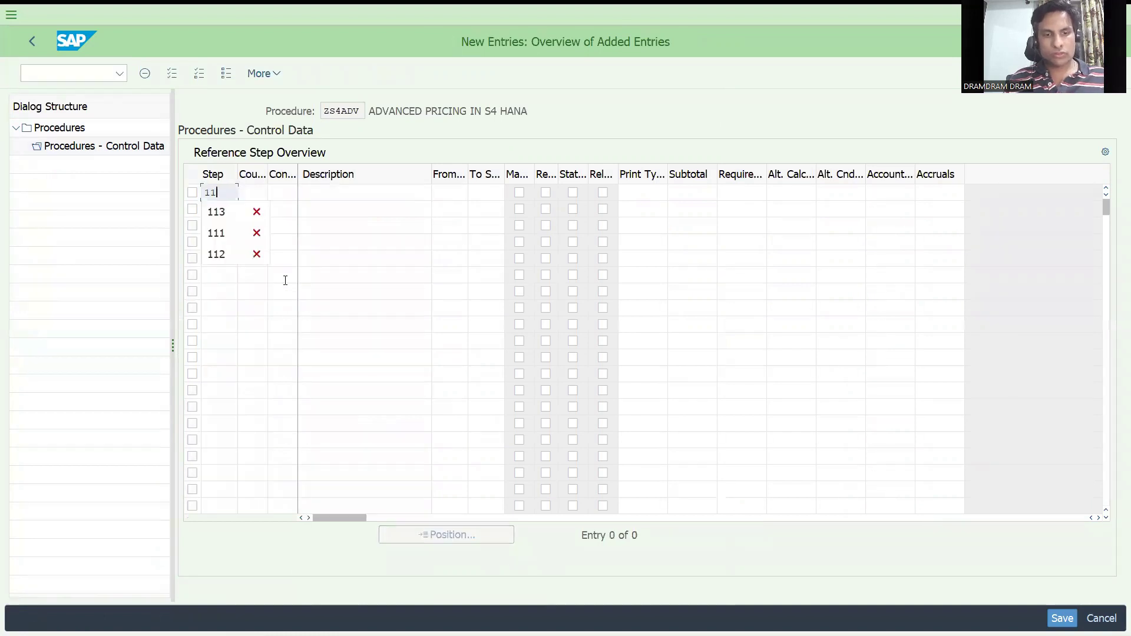
pyautogui.write('3')
pyautogui.press('Tab')
pyautogui.press('Tab')
pyautogui.write('zp')
pyautogui.press('Return')
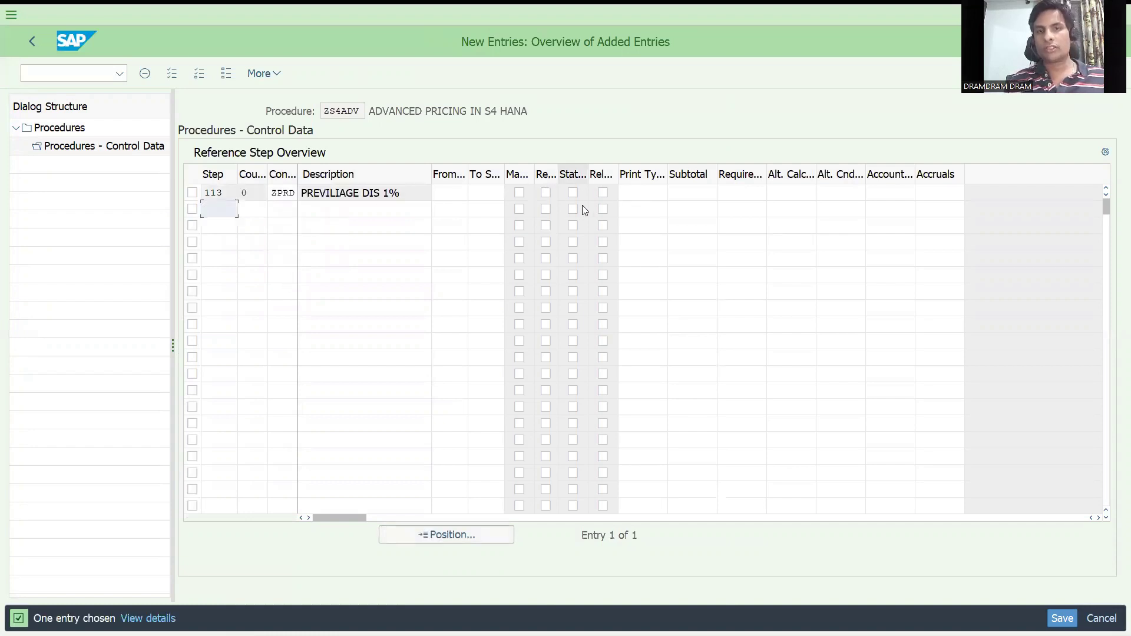
# Step: Set requirement 2 and account key ERS for the ZPRD step and save the pricing procedure
pyautogui.click(735, 188)
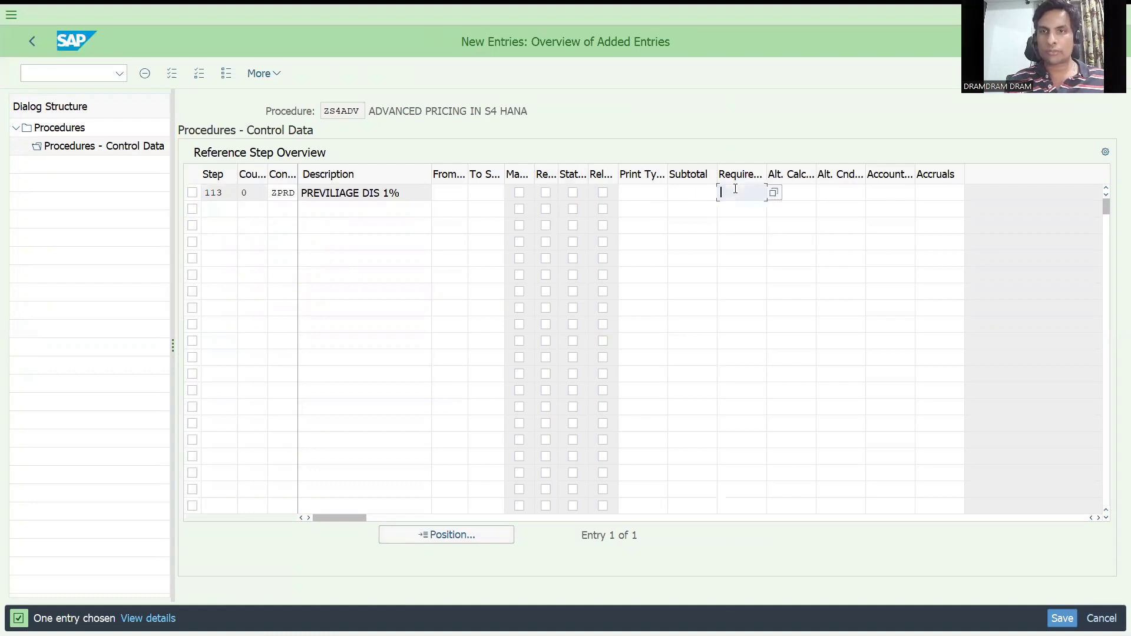
pyautogui.write('2')
pyautogui.press('Tab')
pyautogui.press('Tab')
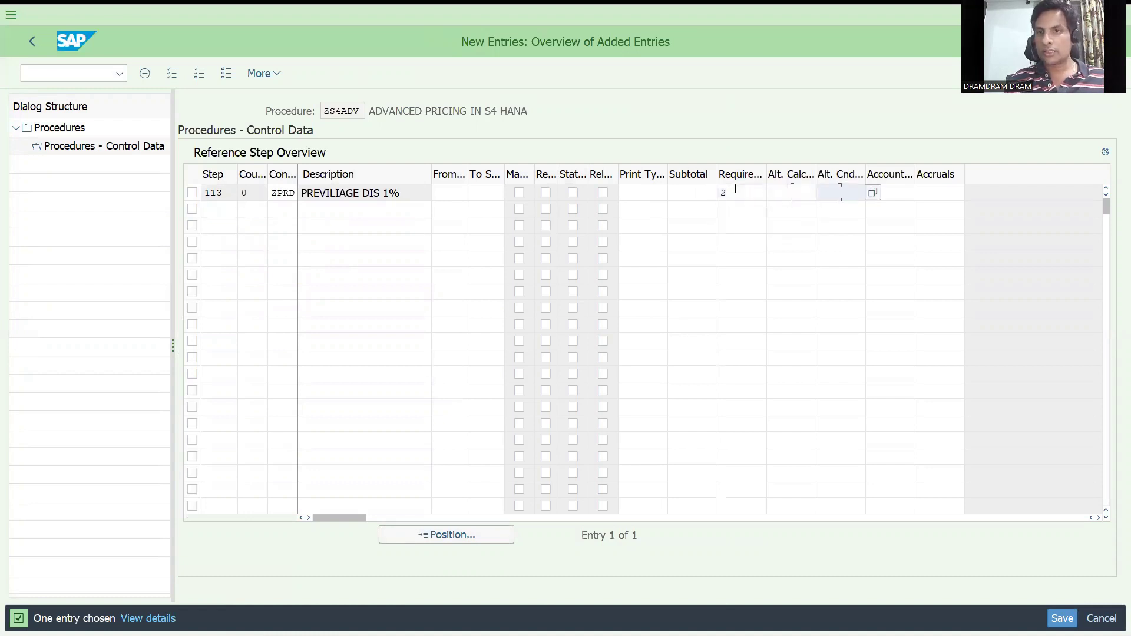
pyautogui.press('Tab')
pyautogui.write('ers')
pyautogui.press('Return')
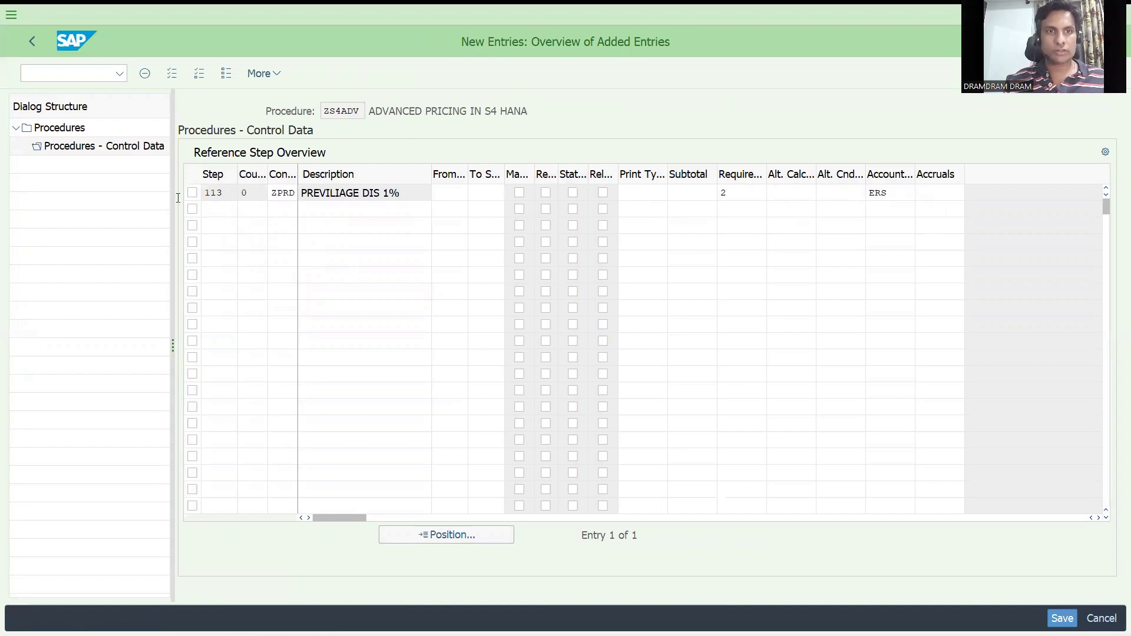
pyautogui.hotkey('ctrl', 's')
pyautogui.press('Return')
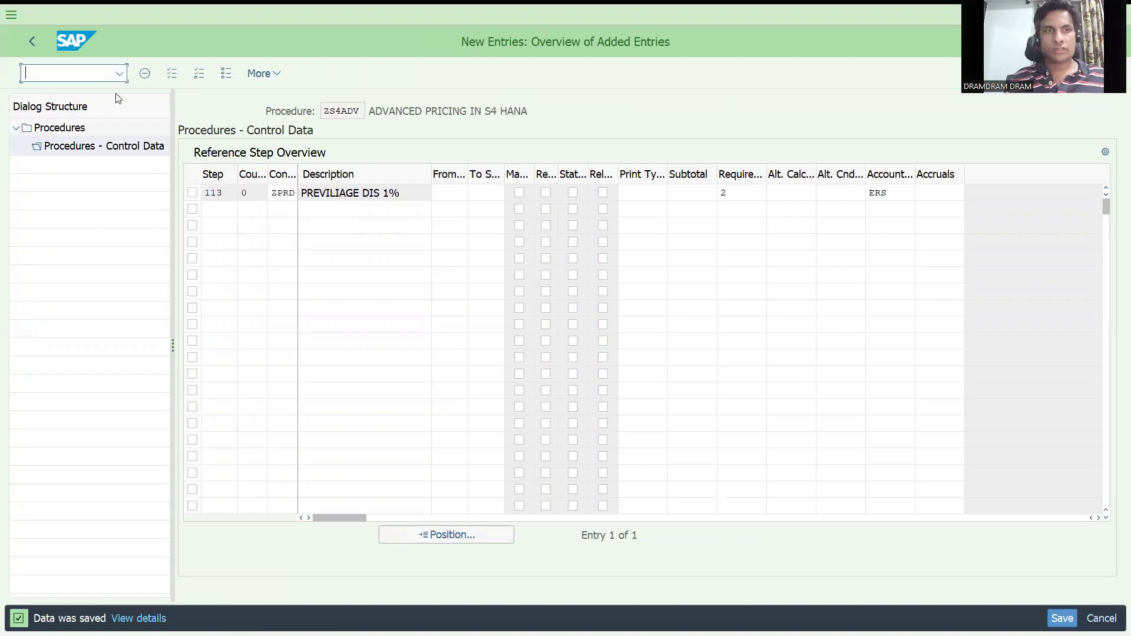
# Step: Start creating a ZPRD condition record in transaction VK11 with the CUSTMATDISCOUNT key combination
pyautogui.write('/nvk11')
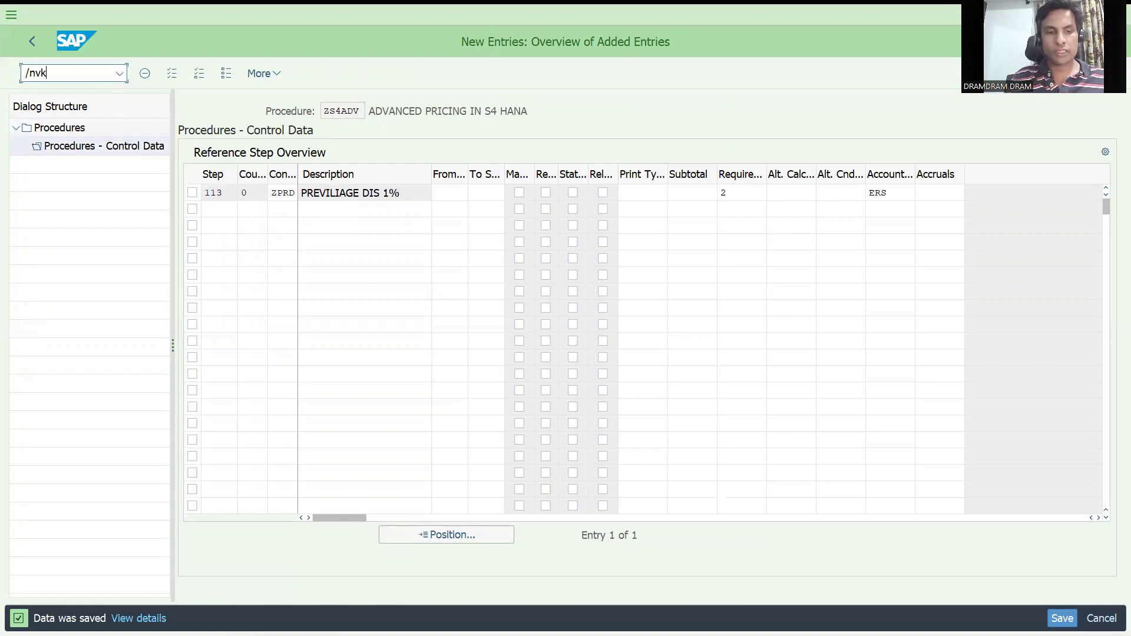
pyautogui.press('Return')
pyautogui.press('Return')
pyautogui.click(115, 325)
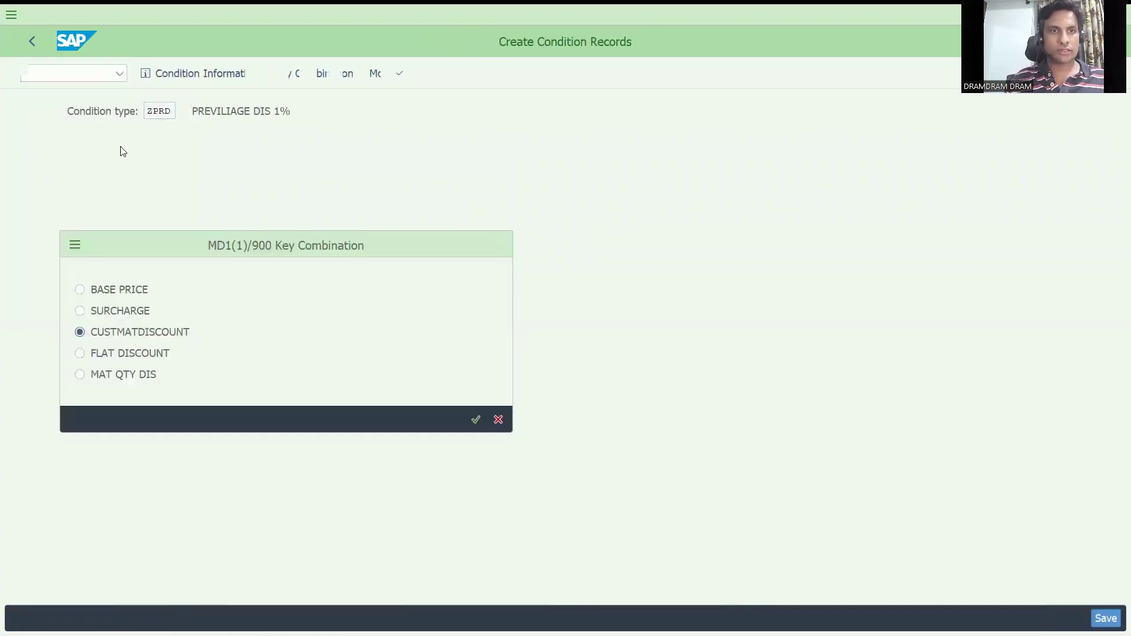
pyautogui.press('Return')
# Step: Enter material 161 with a 1% discount, save the condition record, and accept the overlapping validity period
pyautogui.click(51, 213)
pyautogui.press('Down')
pyautogui.press('Return')
pyautogui.press('Tab')
pyautogui.press('Tab')
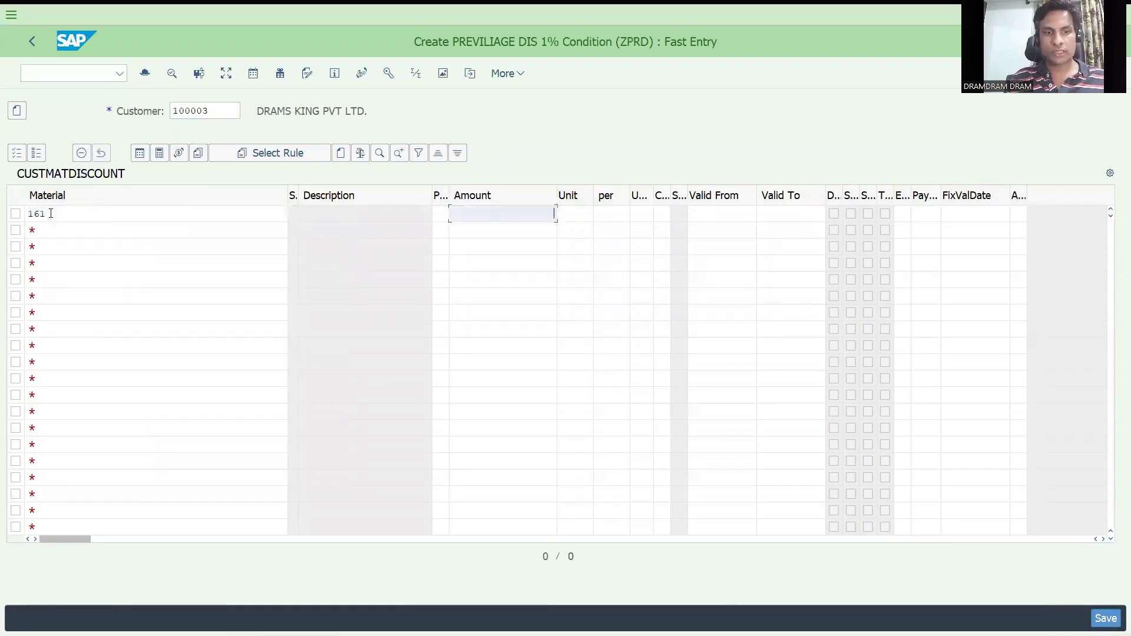
pyautogui.write('1')
pyautogui.click(51, 213)
pyautogui.press('Return')
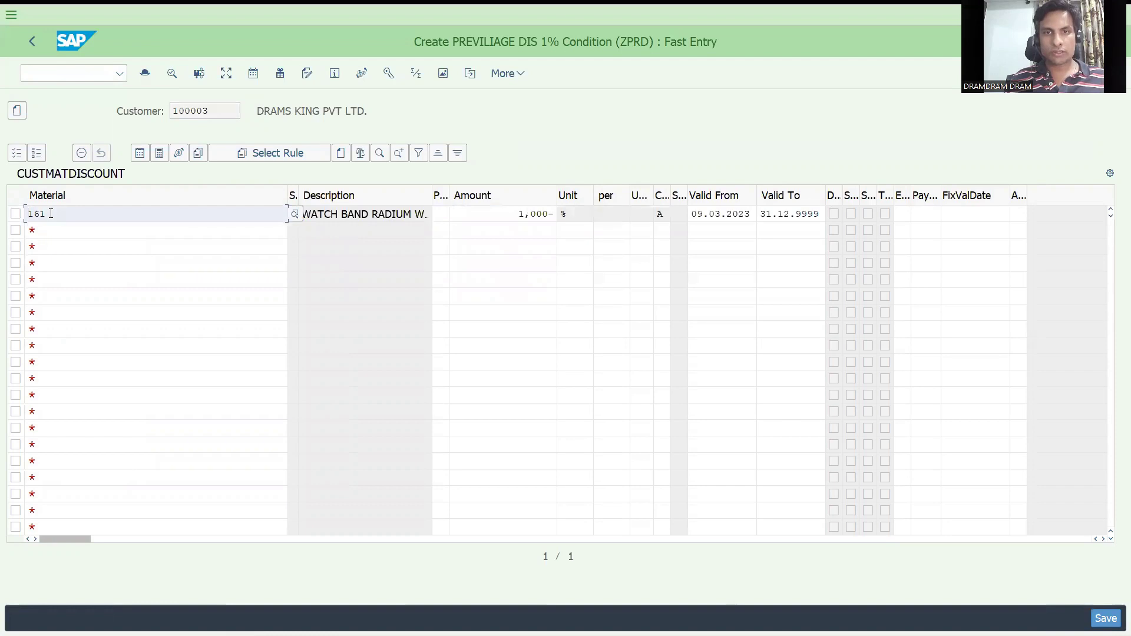
pyautogui.press('Return')
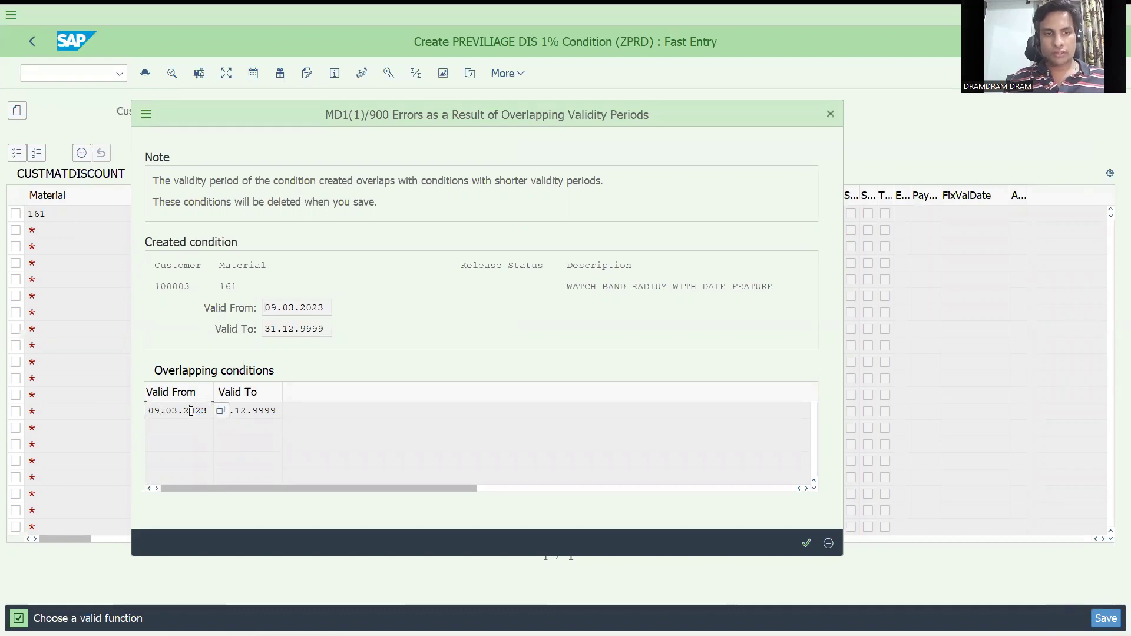
pyautogui.click(807, 543)
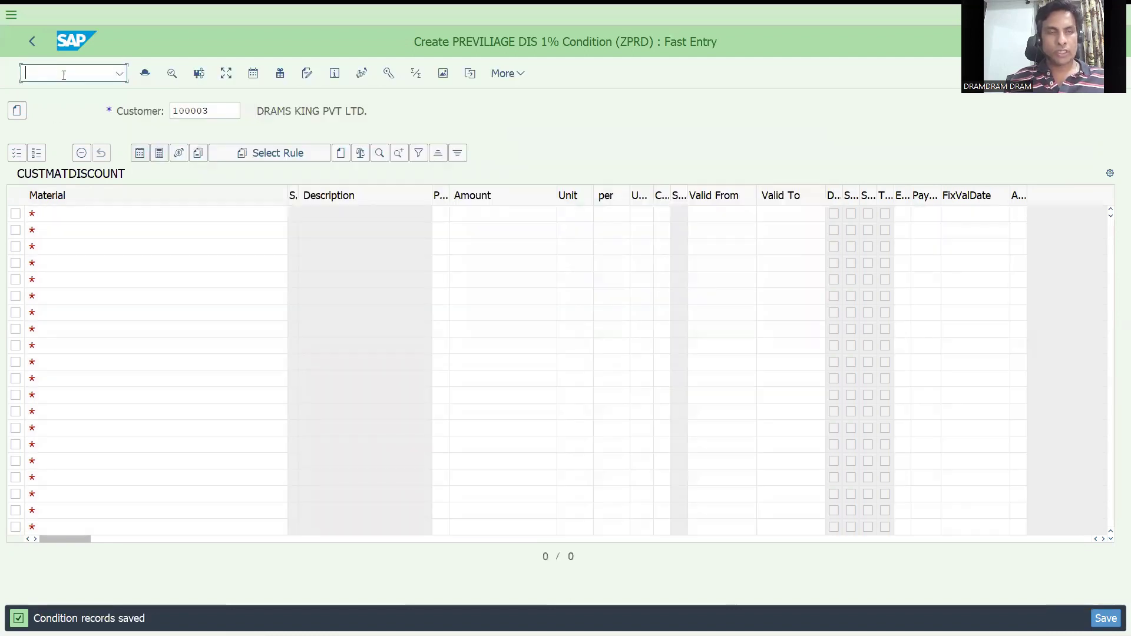
# Step: Open the ZPRD condition record for change in transaction VK12 using the CUSTMATDISCOUNT key combination
pyautogui.write('/nvk12')
pyautogui.press('Return')
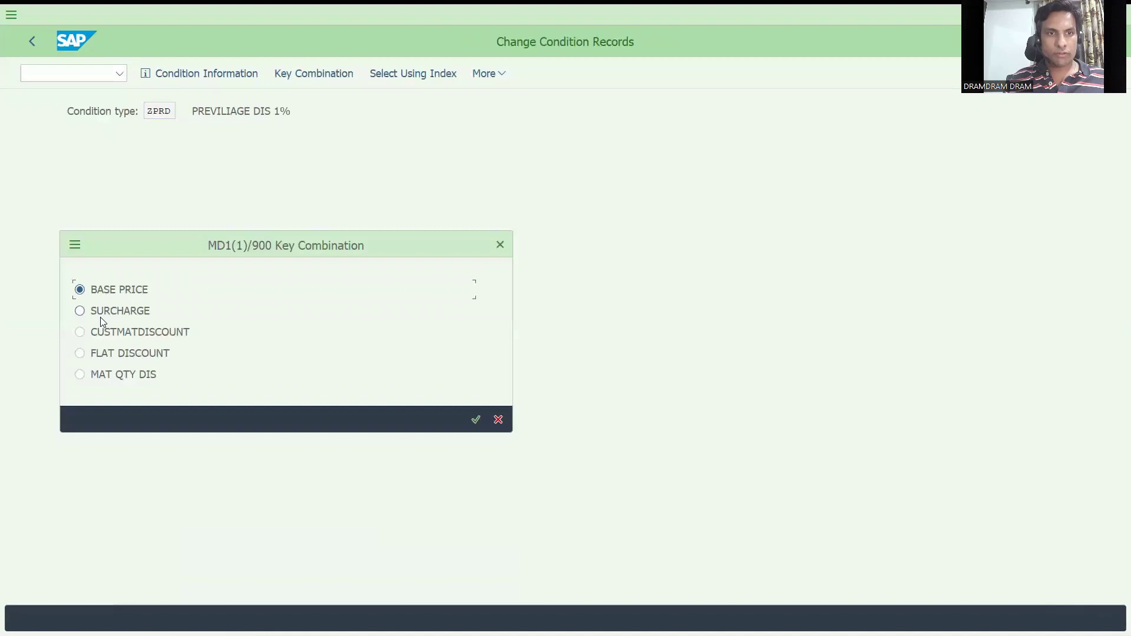
pyautogui.click(103, 332)
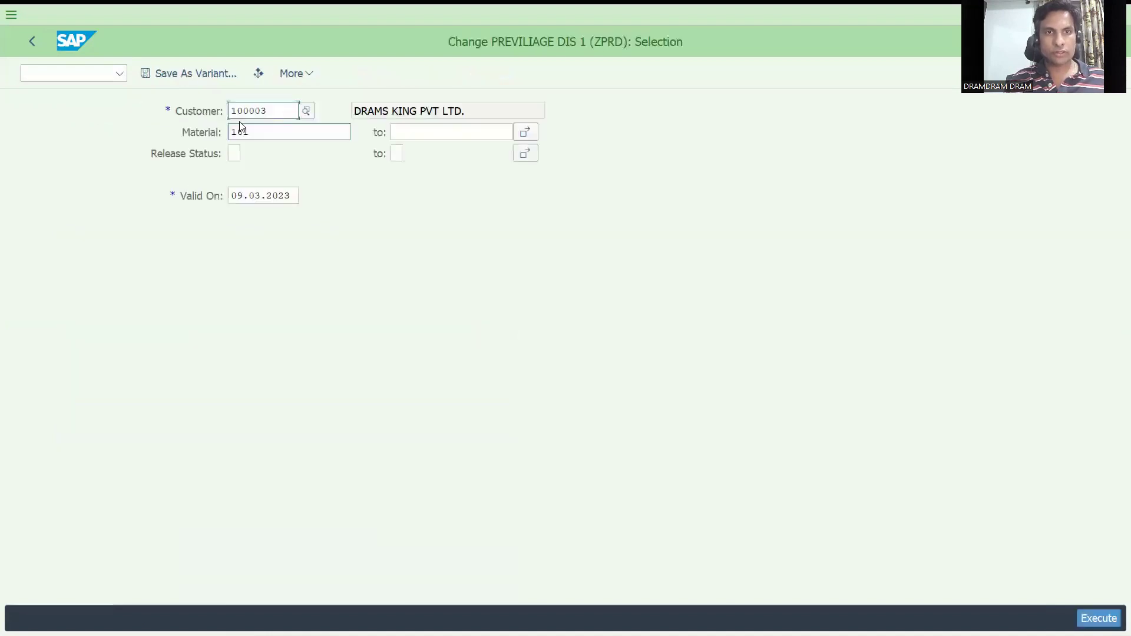
pyautogui.click(1088, 617)
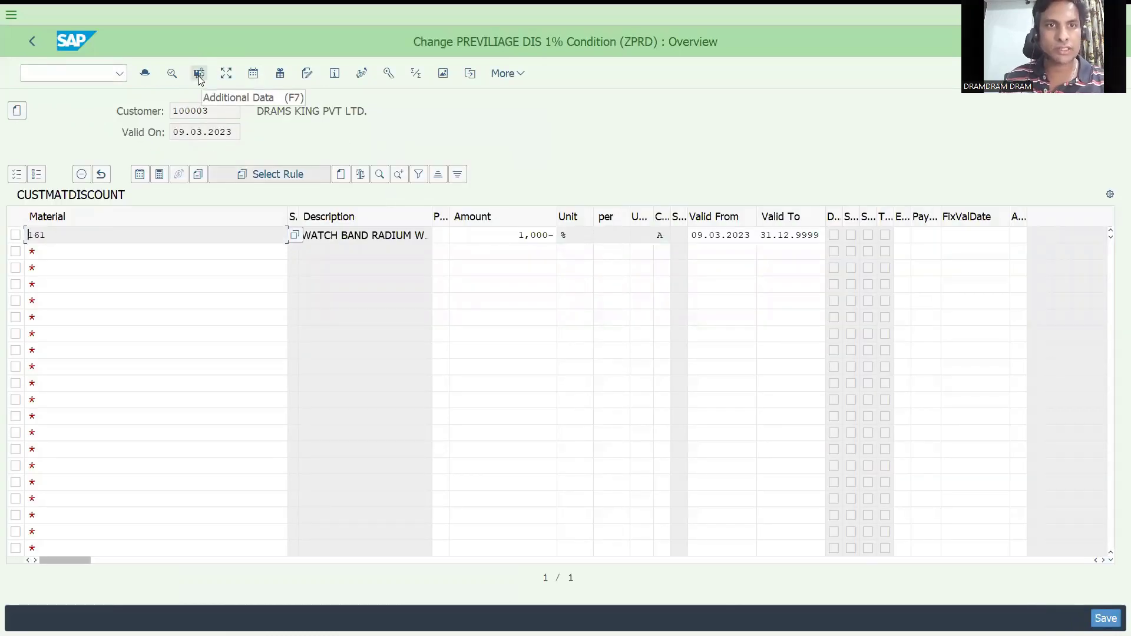
# Step: Set the maximum number of orders to 01 in the record's additional sales data and return to the overview
pyautogui.click(513, 78)
pyautogui.moveTo(532, 142)
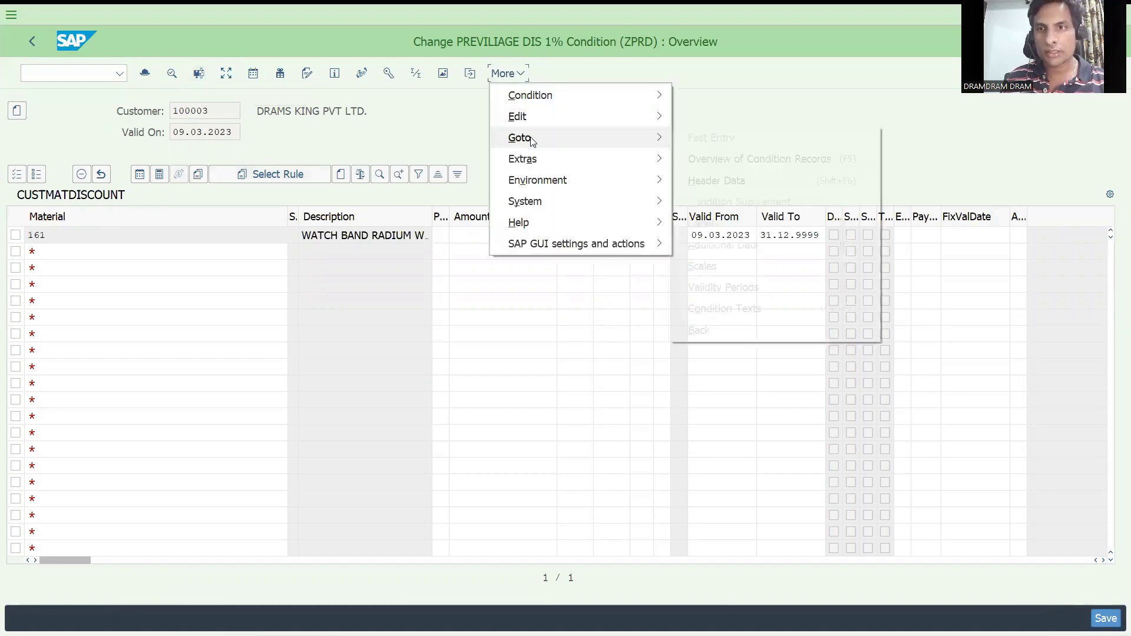
pyautogui.click(740, 251)
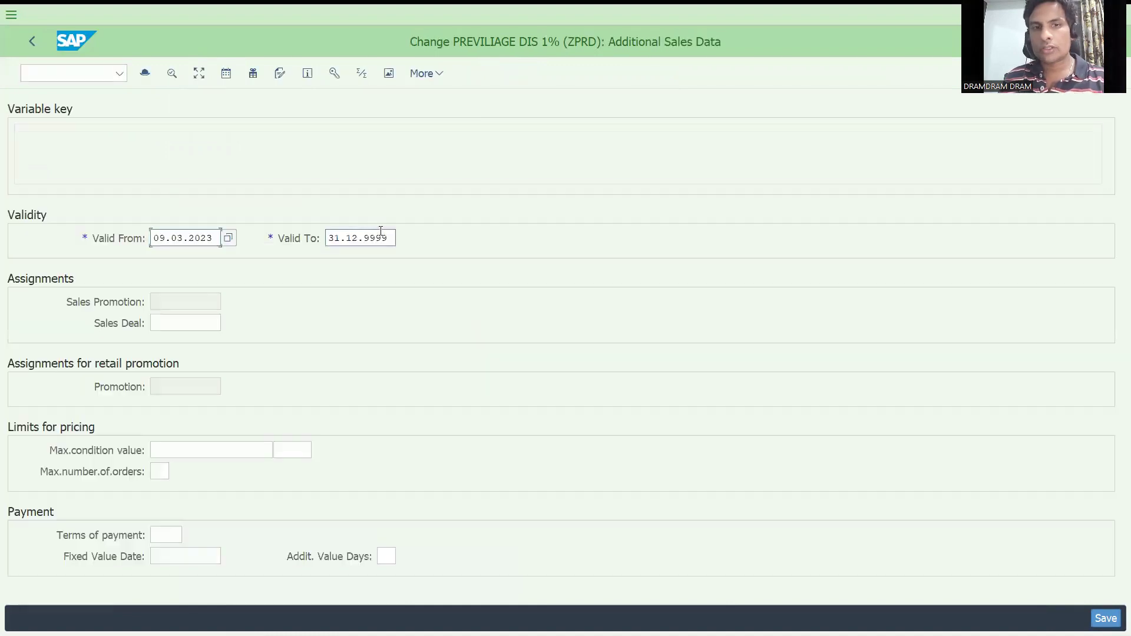
pyautogui.click(164, 454)
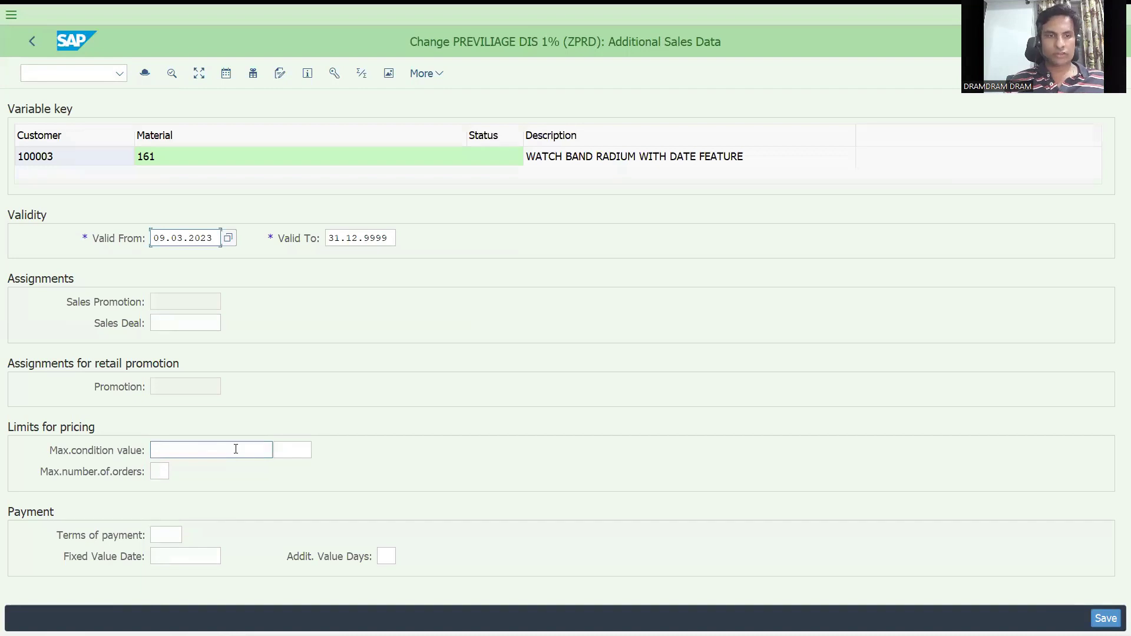
pyautogui.click(166, 472)
pyautogui.click(312, 462)
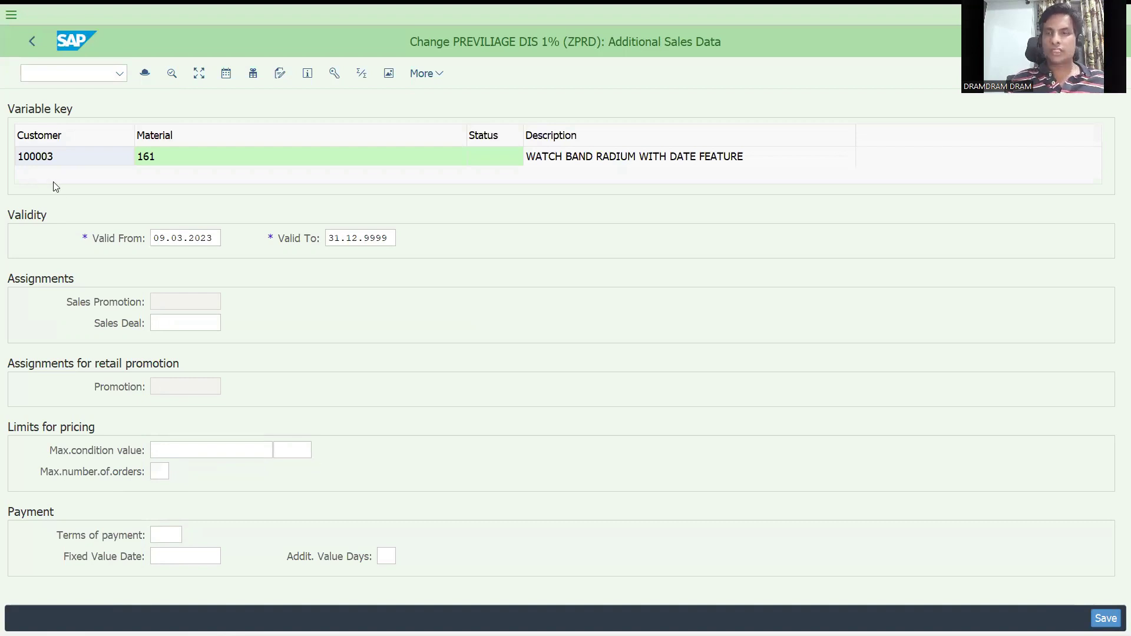
pyautogui.press('F4')
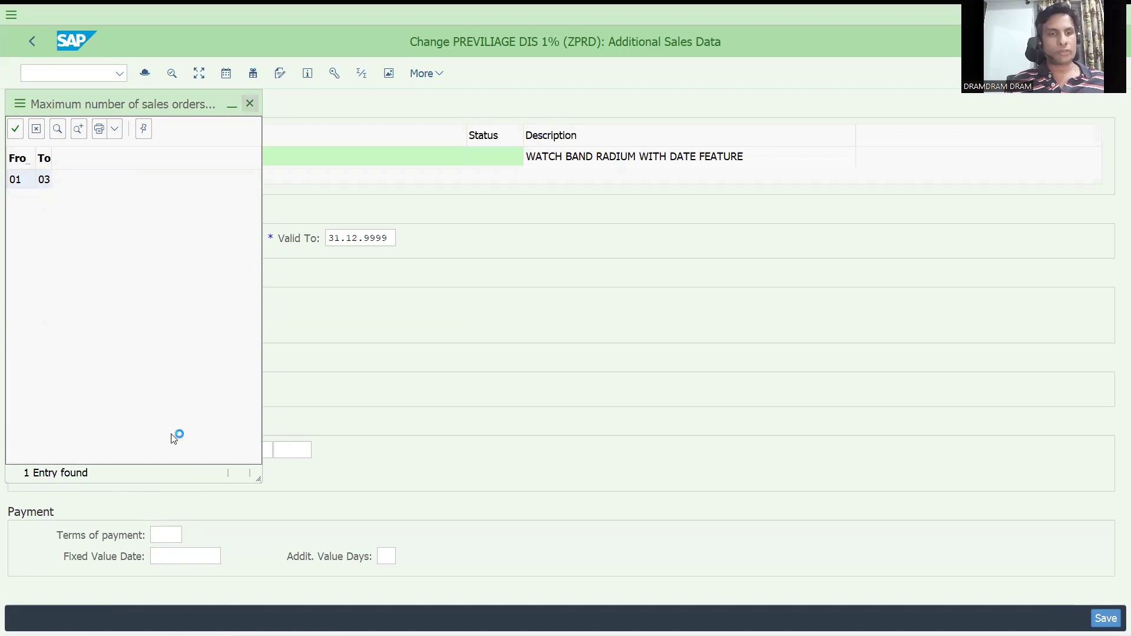
pyautogui.press('Escape')
pyautogui.write('01')
pyautogui.press('Return')
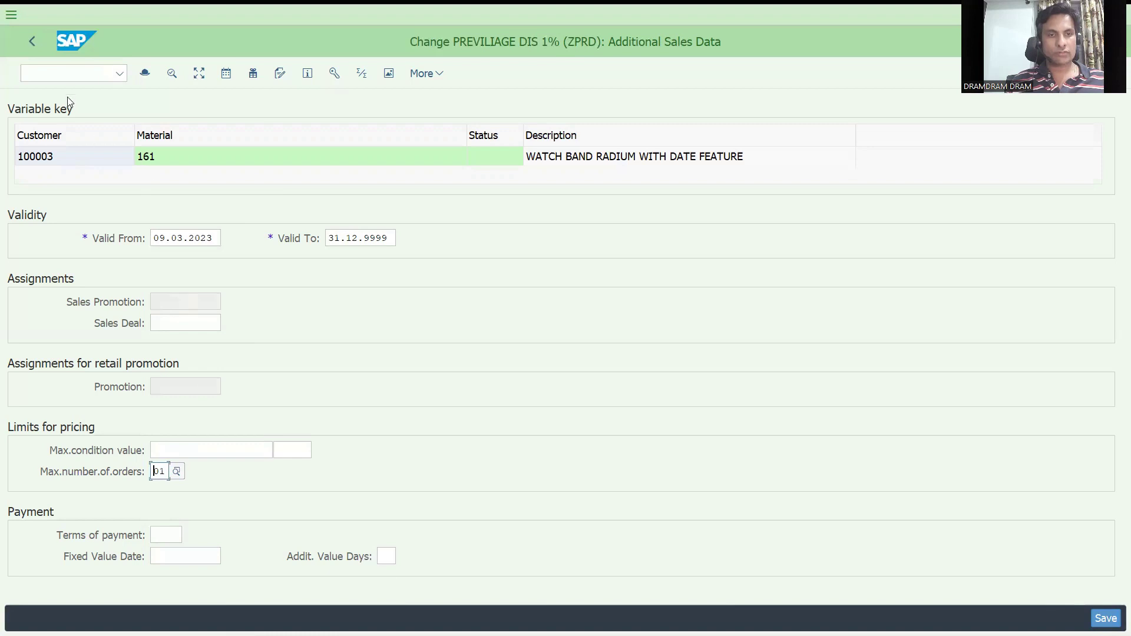
pyautogui.click(230, 248)
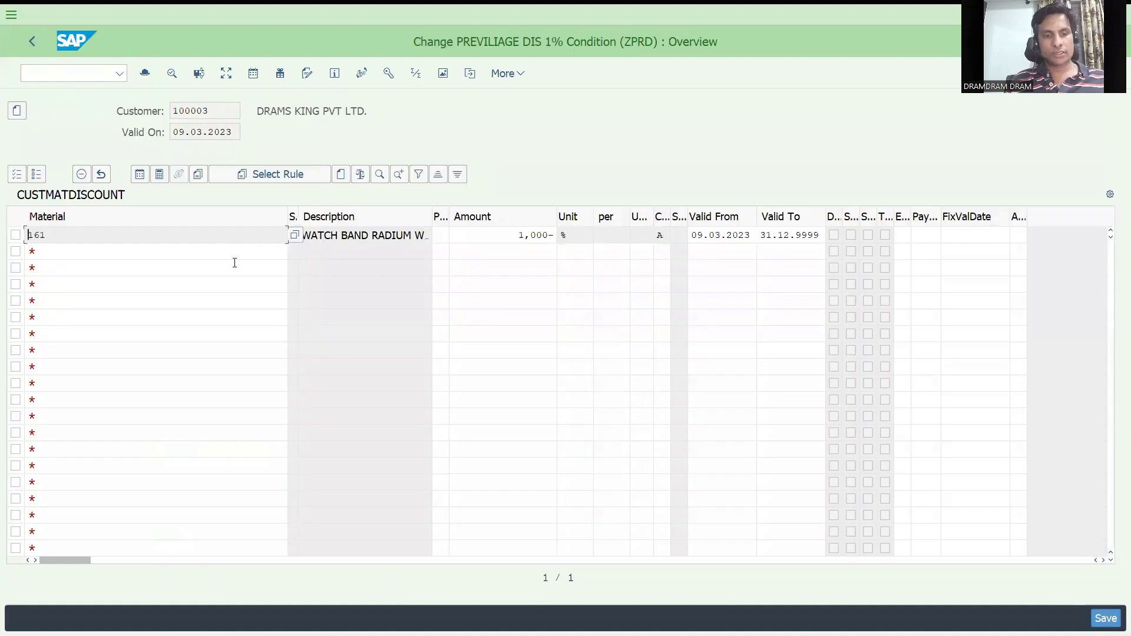
# Step: Save the changed ZPRD condition record and start a new credit sales order in transaction VA01
pyautogui.hotkey('ctrl', 's')
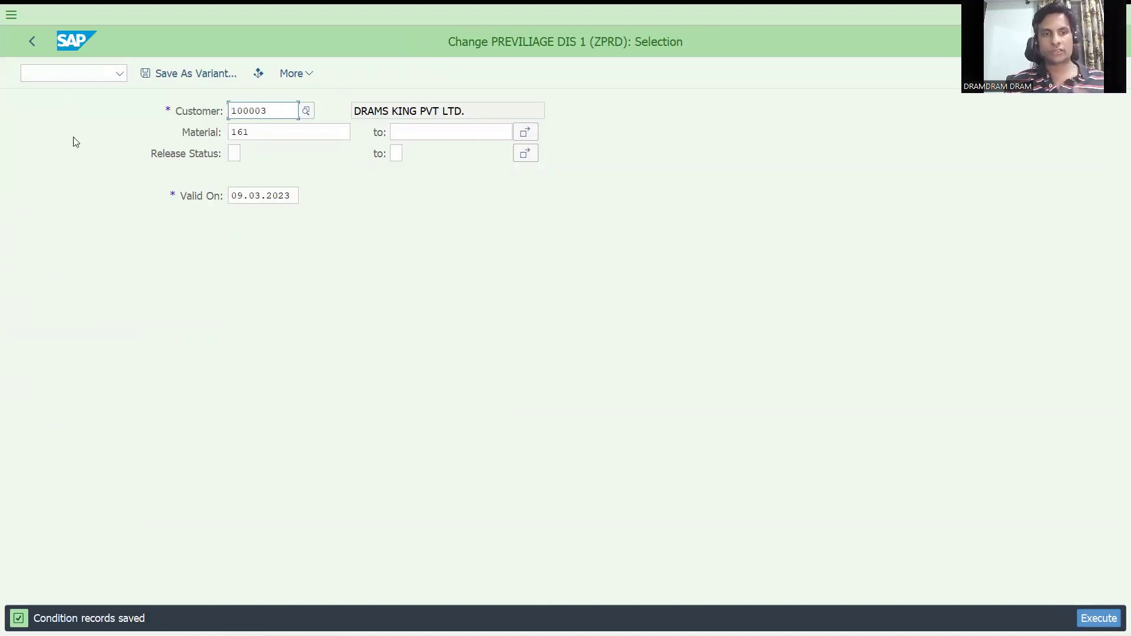
pyautogui.click(51, 73)
pyautogui.write('/nva')
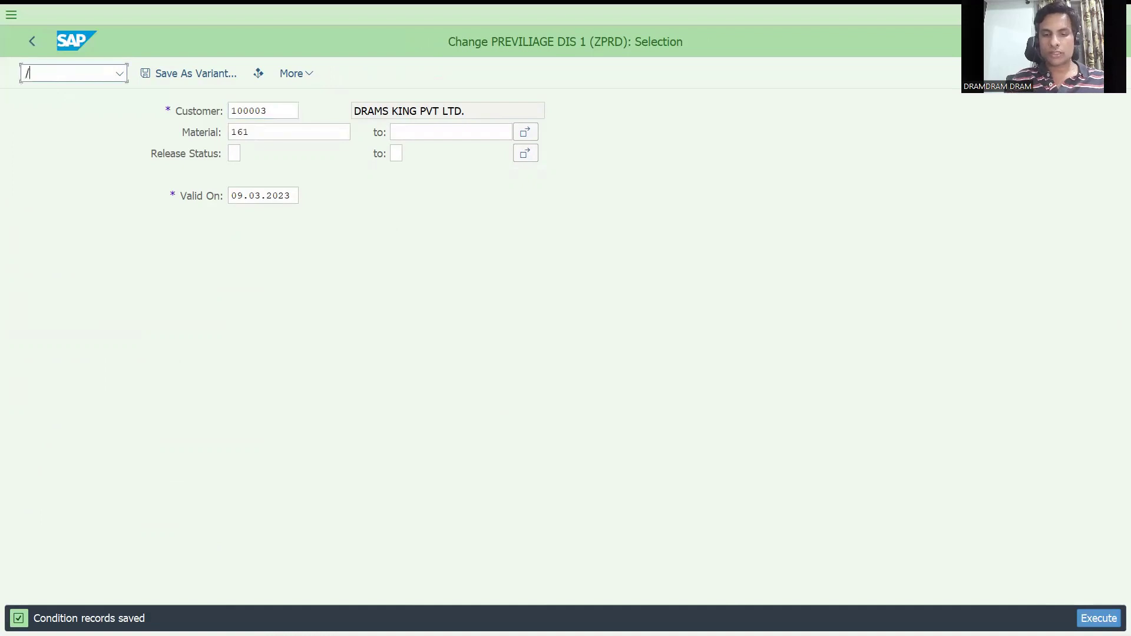
pyautogui.press('BackSpace')
pyautogui.press('BackSpace')
pyautogui.write('v/0')
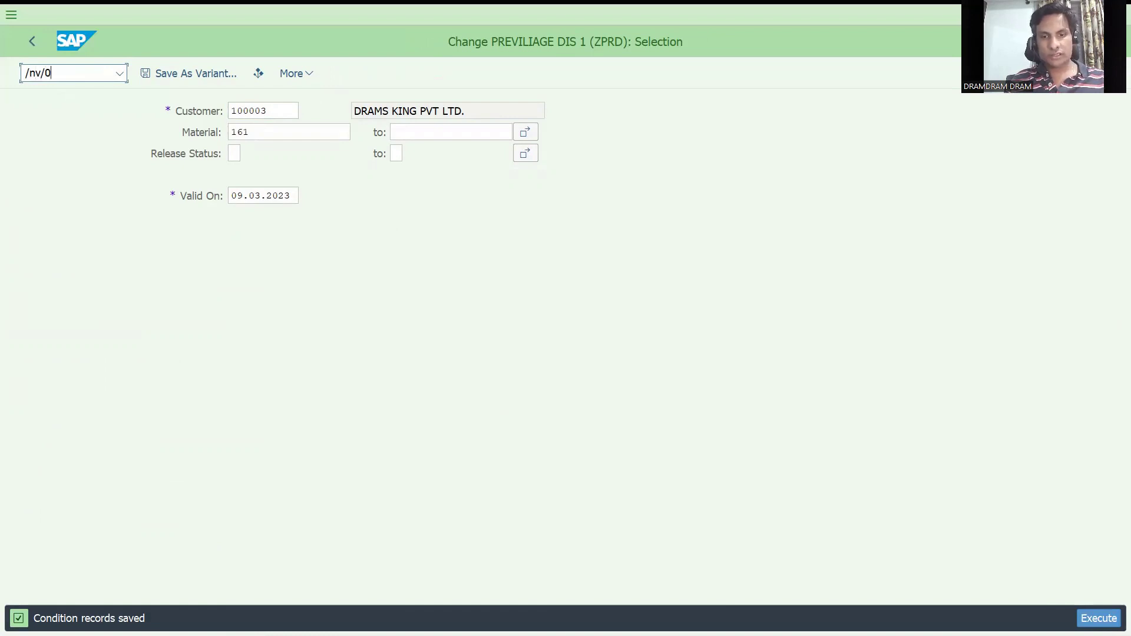
pyautogui.write('6')
pyautogui.press('BackSpace')
pyautogui.press('BackSpace')
pyautogui.press('BackSpace')
pyautogui.press('BackSpace')
pyautogui.press('BackSpace')
pyautogui.press('BackSpace')
pyautogui.write('/nva')
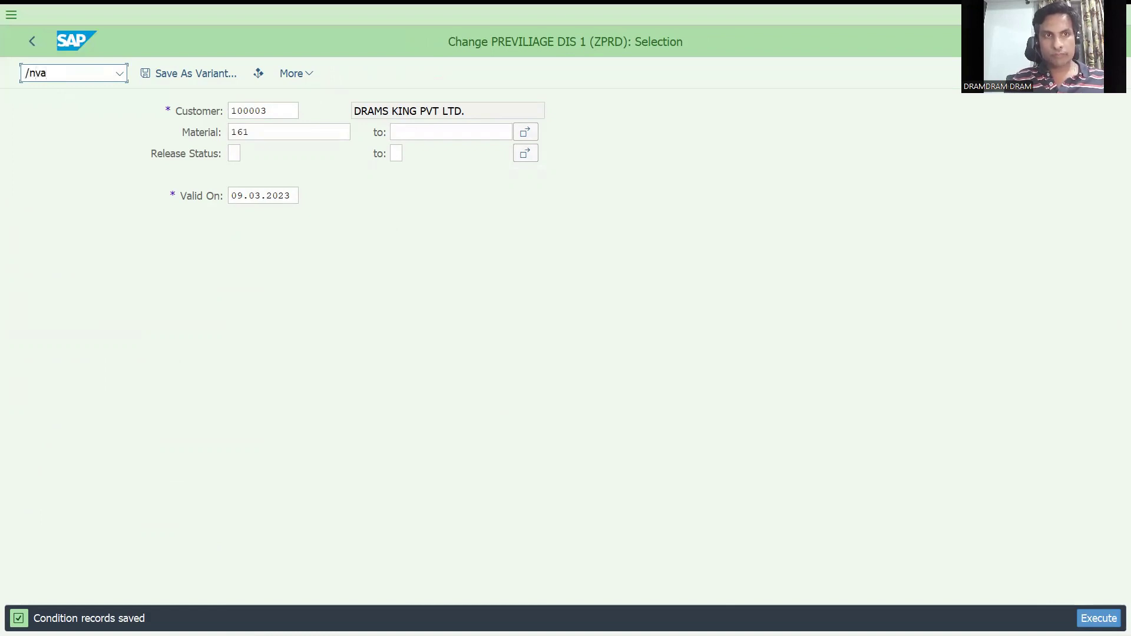
pyautogui.write('01')
pyautogui.press('Return')
pyautogui.press('Return')
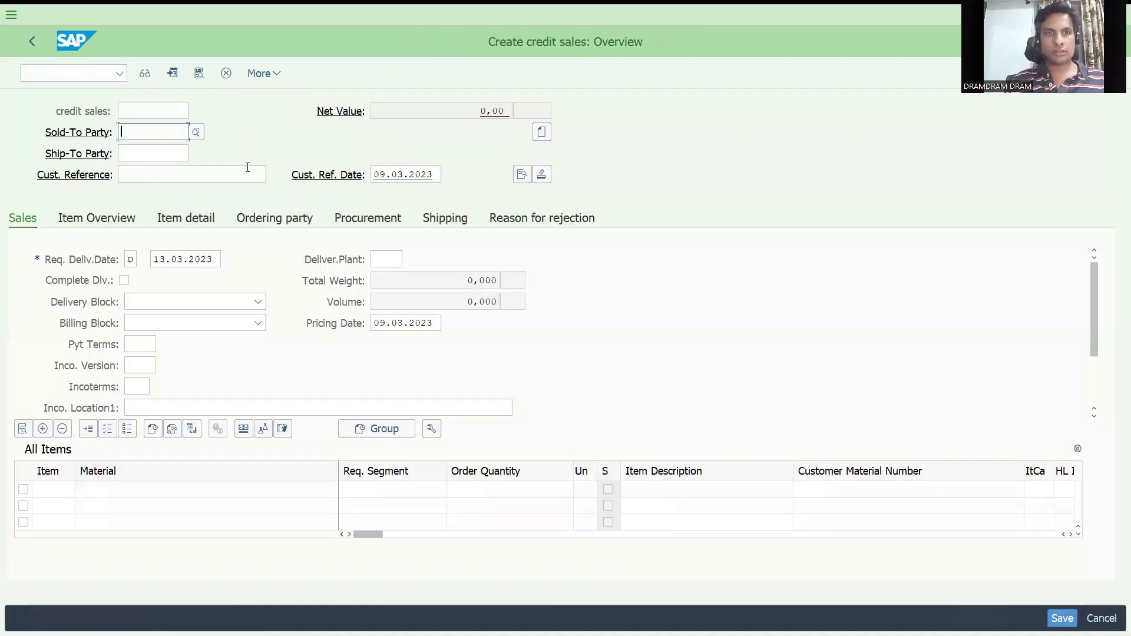
# Step: Enter DRAMS KING PVT LTD. as the sold-to party with customer reference TESTMAXSALCONDUPLDATE
pyautogui.write('1')
pyautogui.press('Down')
pyautogui.press('Return')
pyautogui.click(248, 171)
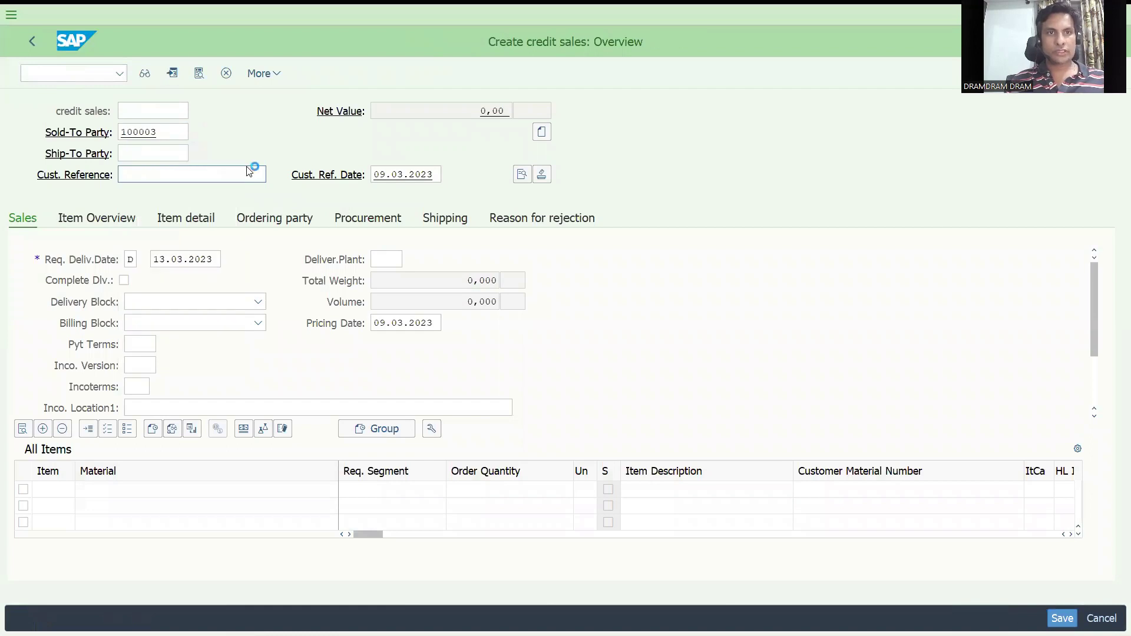
pyautogui.press('Return')
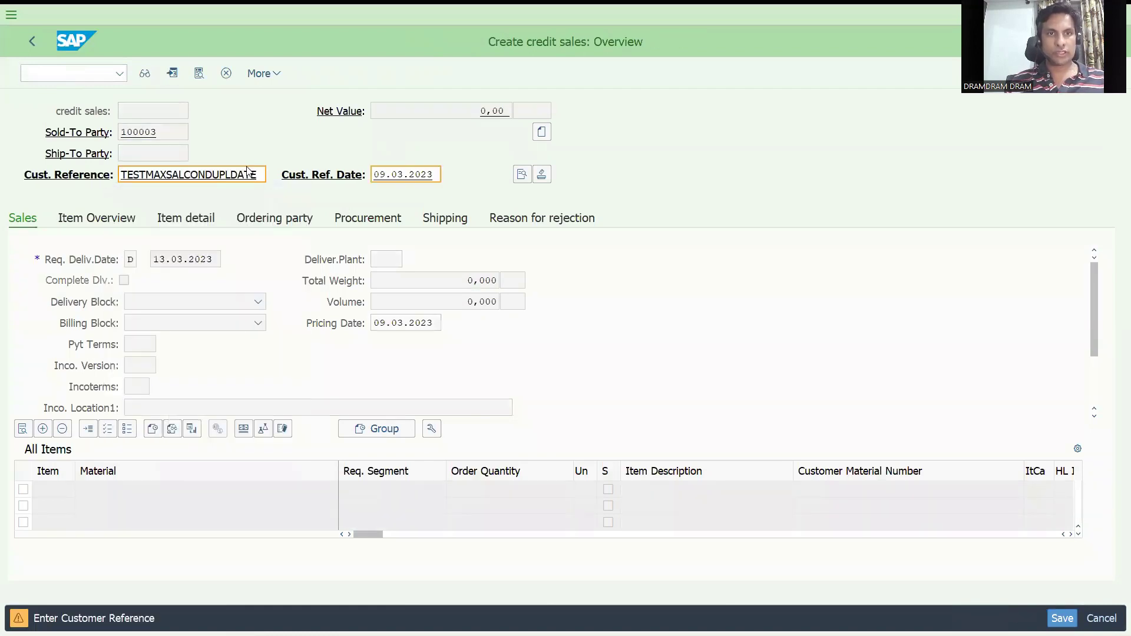
pyautogui.press('Return')
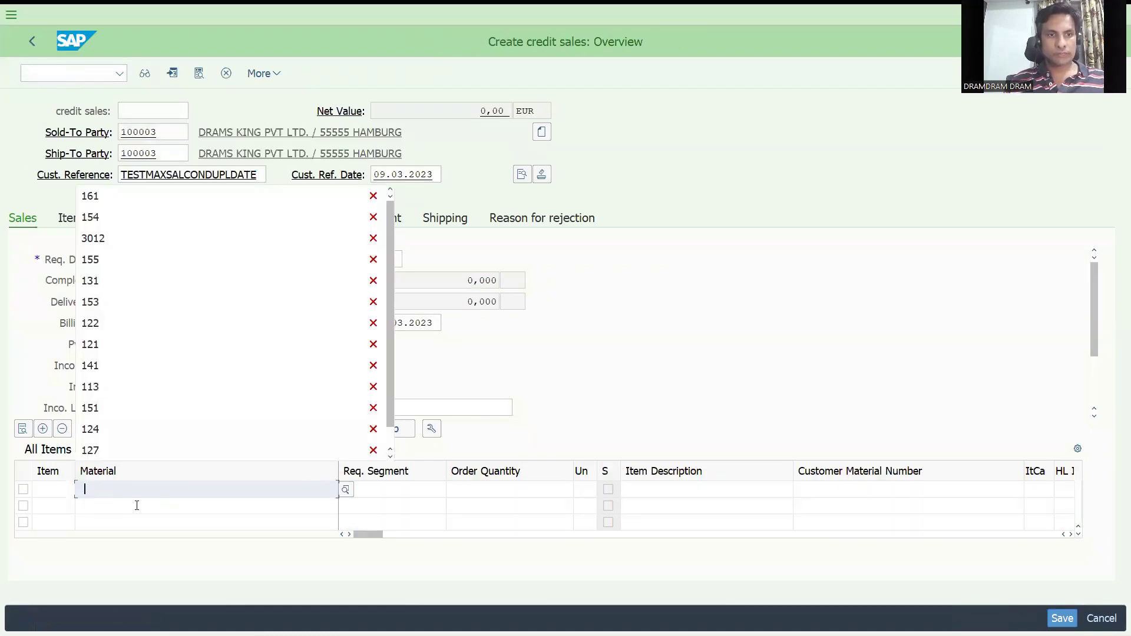
# Step: Add material 161 with order quantity 1 and continue past the availability check
pyautogui.press('Down')
pyautogui.press('Return')
pyautogui.press('Tab')
pyautogui.press('Tab')
pyautogui.write('1')
pyautogui.press('Return')
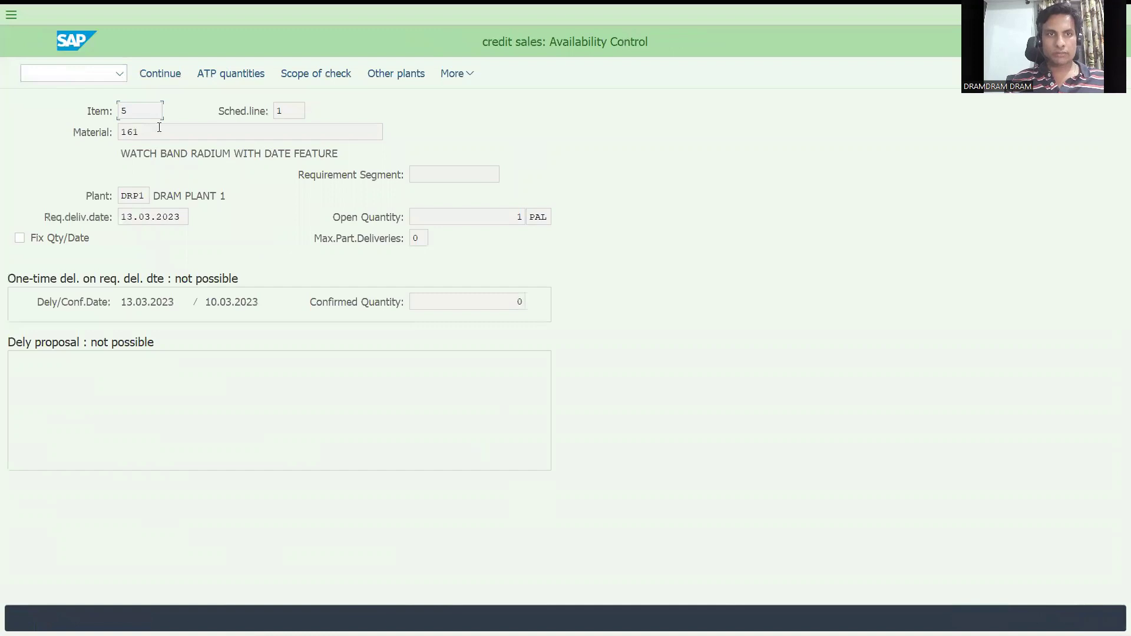
pyautogui.click(149, 70)
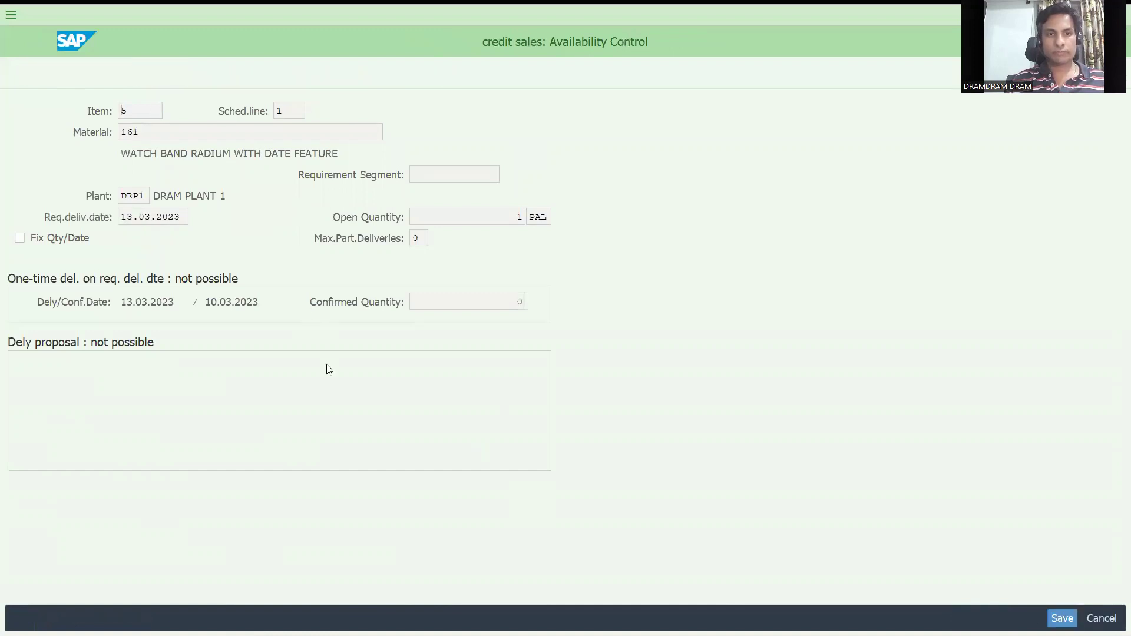
# Step: Check the ZPRD discount in the item's pricing conditions, and abandon the order by restarting transaction VA01
pyautogui.doubleClick(481, 493)
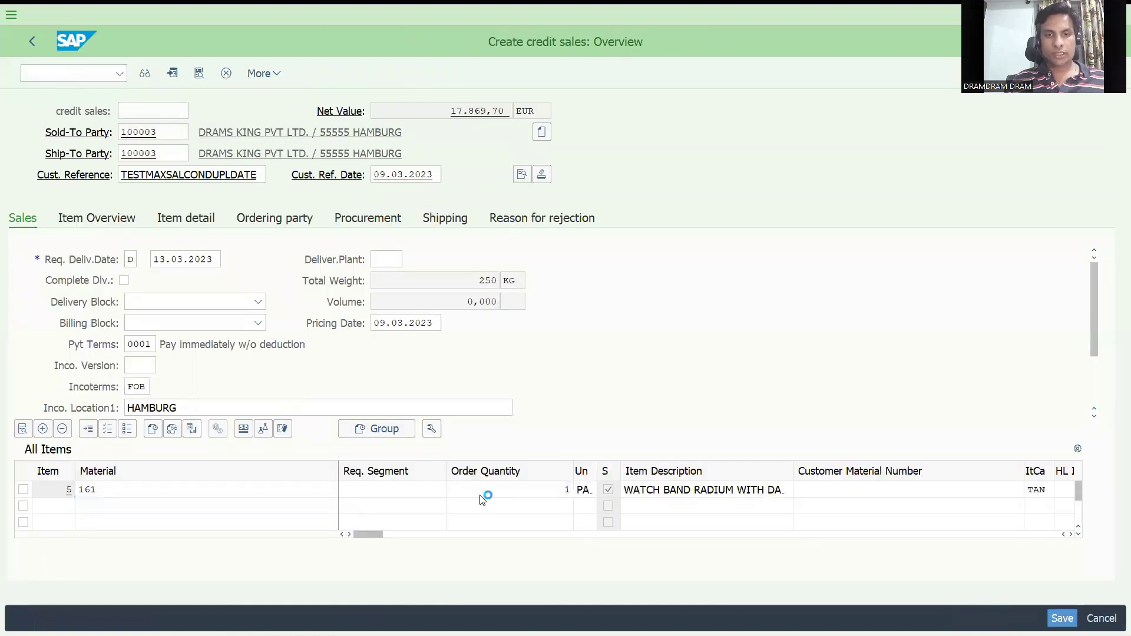
pyautogui.click(161, 202)
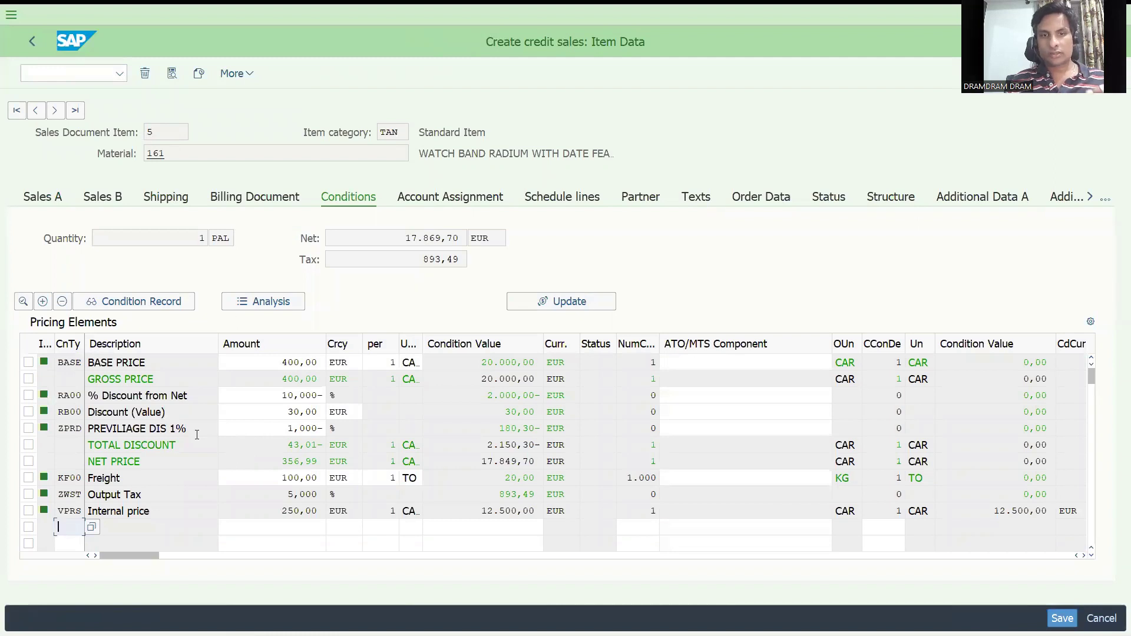
pyautogui.click(80, 68)
pyautogui.write('/nva01')
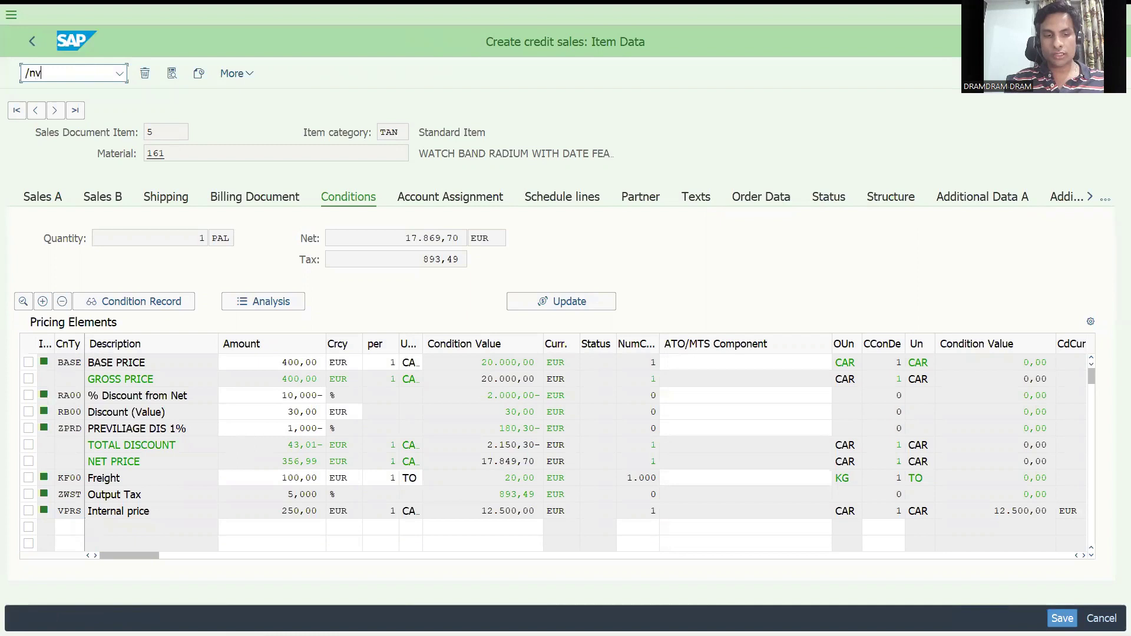
pyautogui.press('Return')
pyautogui.press('Return')
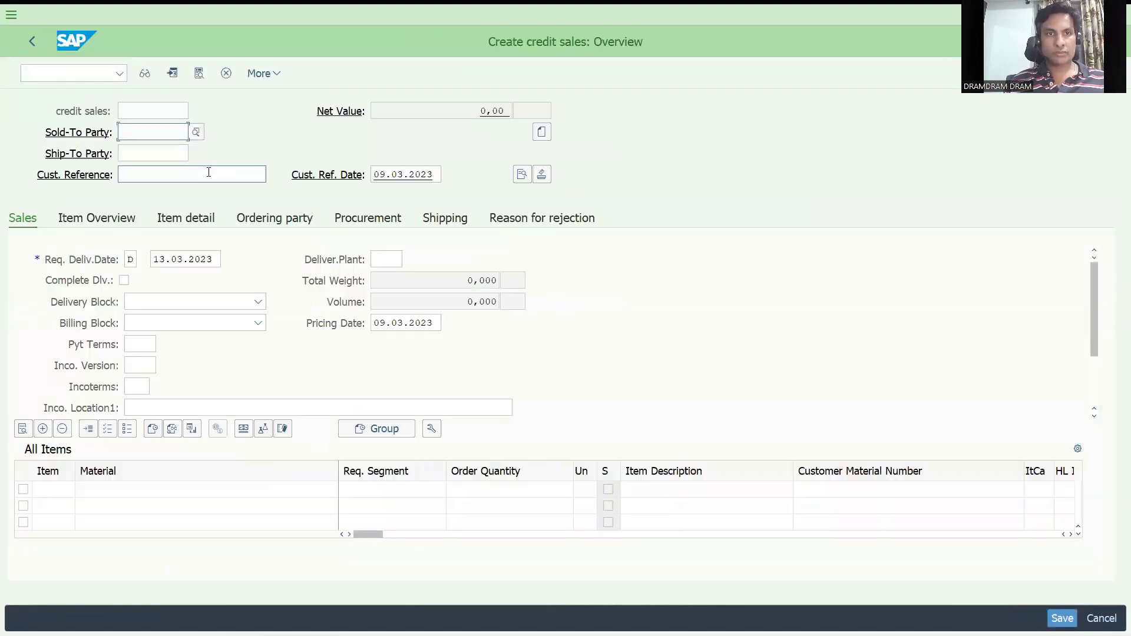
# Step: Enter HANUMAN JI WATCH CO LTD as the sold-to party and add one unit of material 161, continuing past the availability check
pyautogui.click(209, 175)
pyautogui.press('Return')
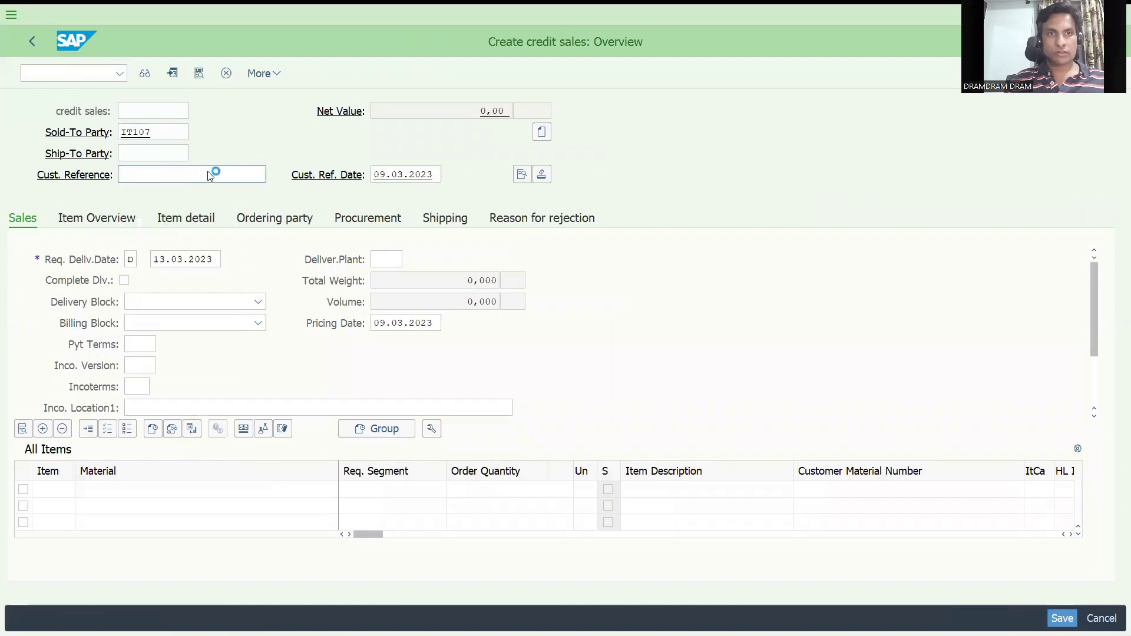
pyautogui.press('Return')
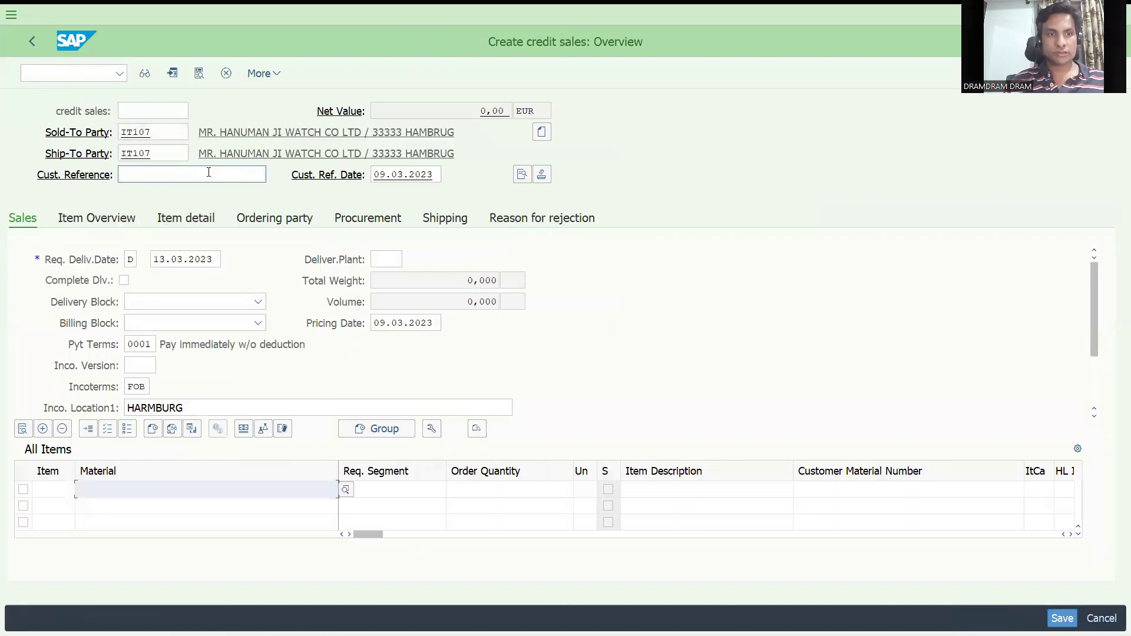
pyautogui.write('161')
pyautogui.press('Tab')
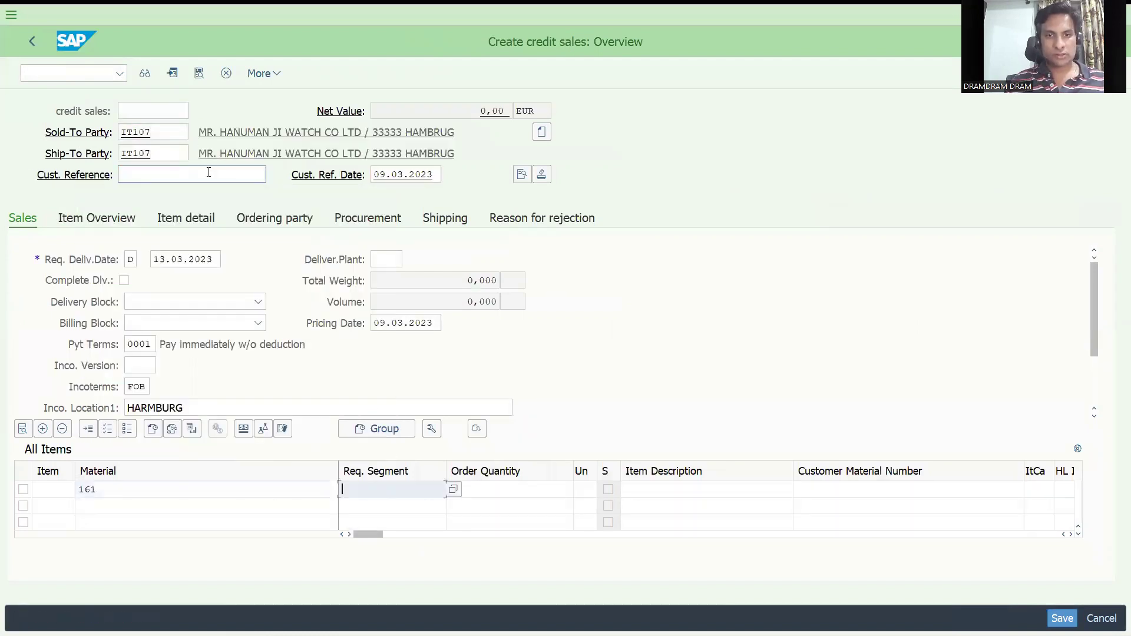
pyautogui.press('Tab')
pyautogui.write('1')
pyautogui.press('Return')
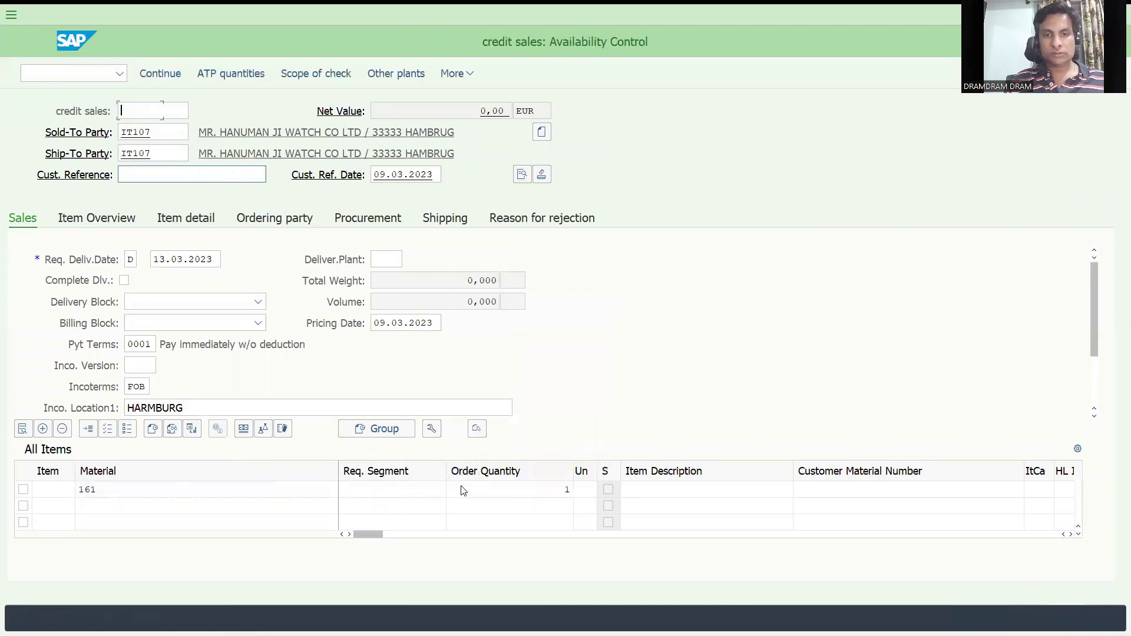
pyautogui.click(167, 72)
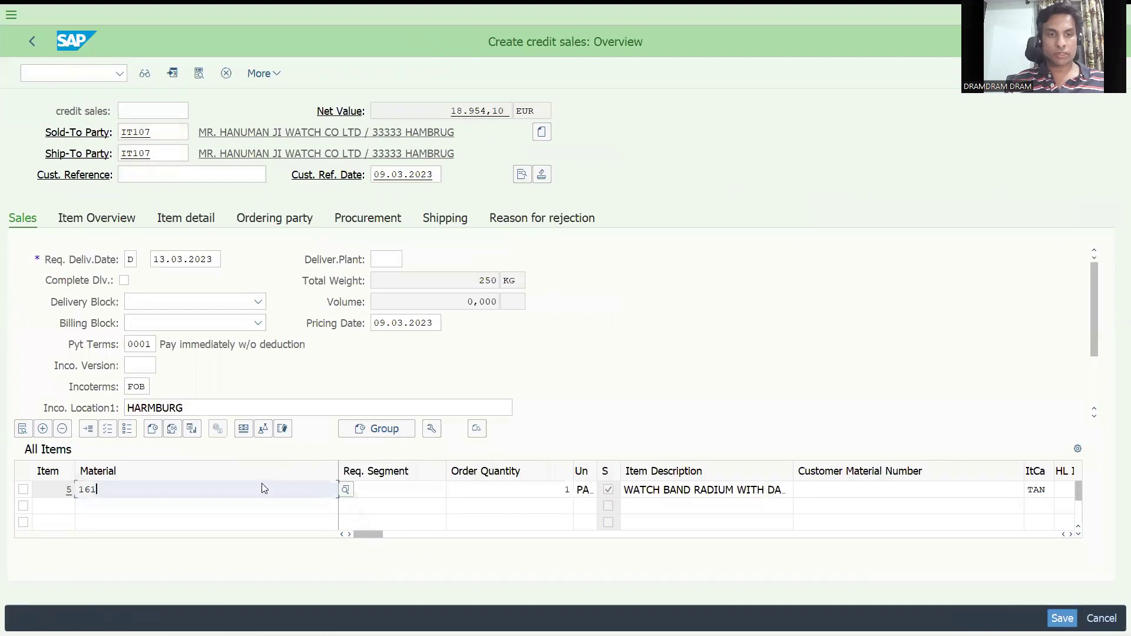
# Step: Examine the pricing conditions for this comparison customer's item, and restart transaction VA01 without saving the order
pyautogui.click(187, 219)
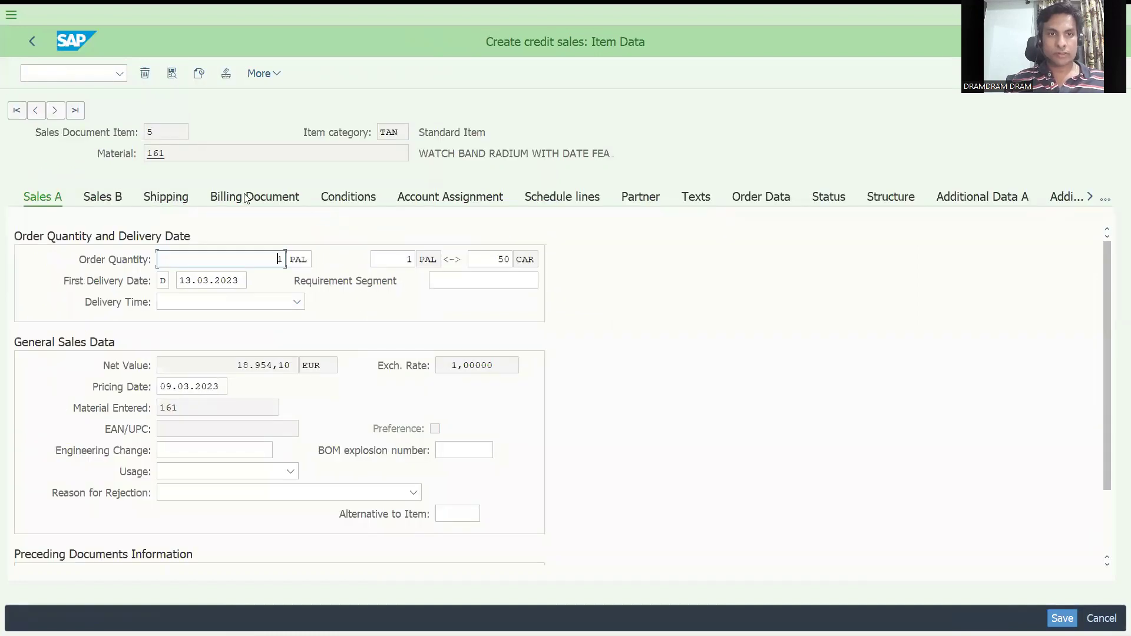
pyautogui.click(252, 196)
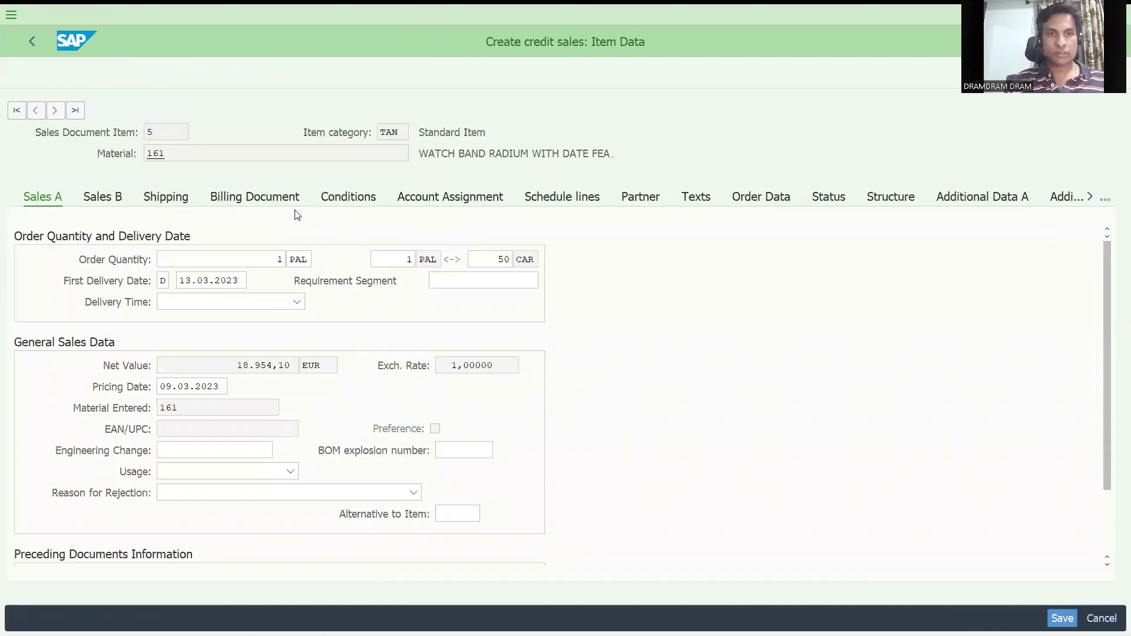
pyautogui.click(355, 204)
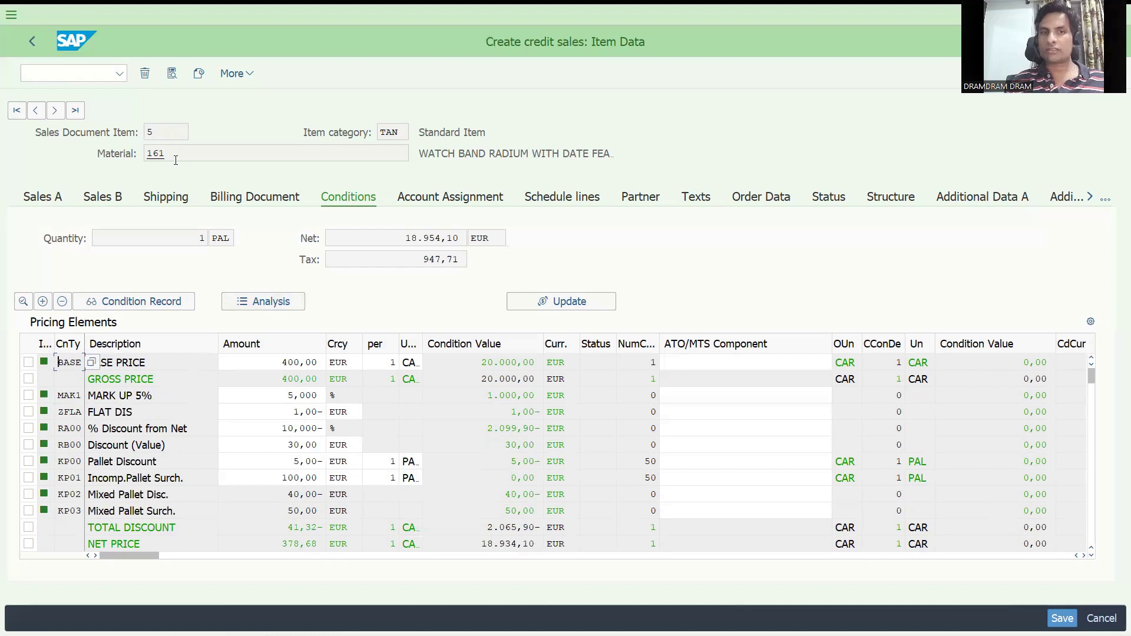
pyautogui.click(72, 75)
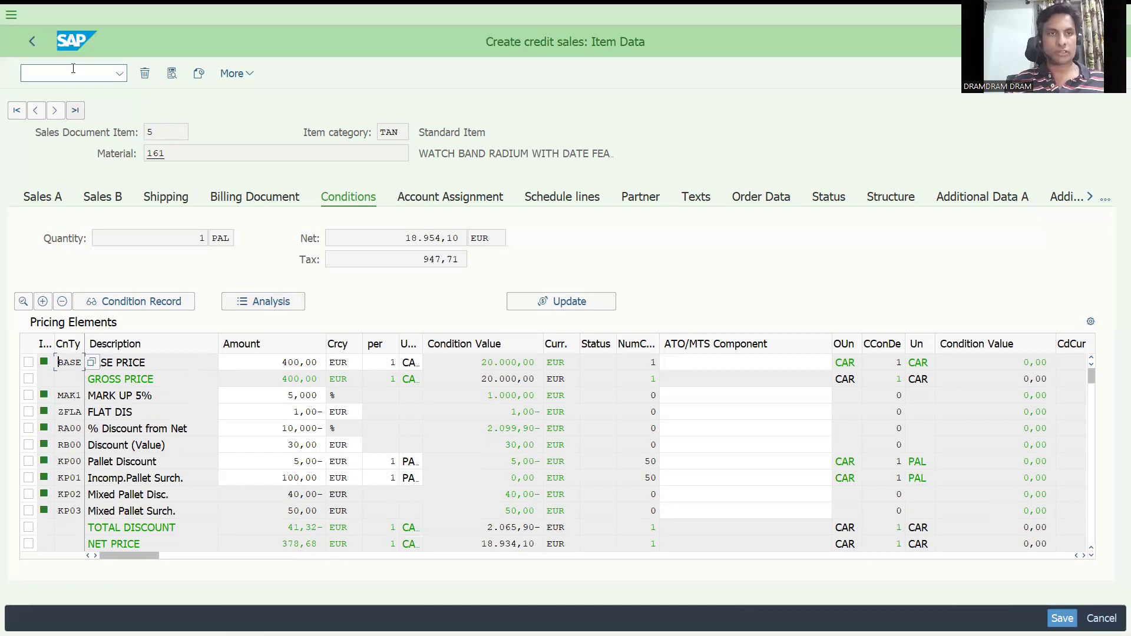
pyautogui.write('/nva01')
pyautogui.press('Return')
pyautogui.press('Return')
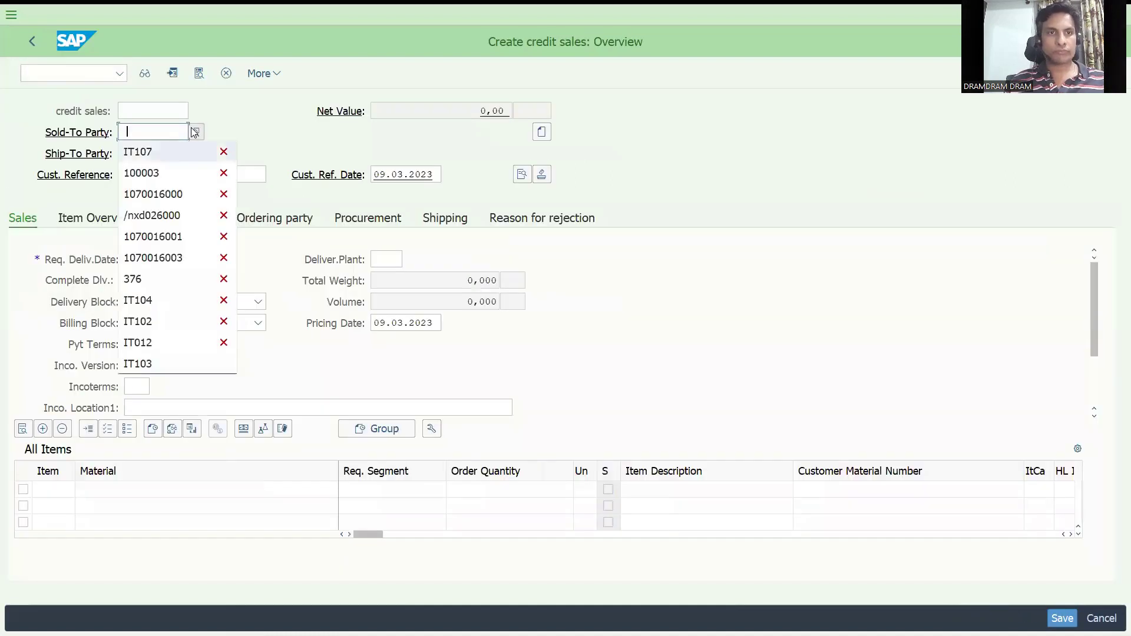
# Step: Set the sold-to party of the new credit sales order to DRAMS KING PVT LTD
pyautogui.press('Return')
pyautogui.press('BackSpace')
pyautogui.press('BackSpace')
pyautogui.press('BackSpace')
pyautogui.press('BackSpace')
pyautogui.press('BackSpace')
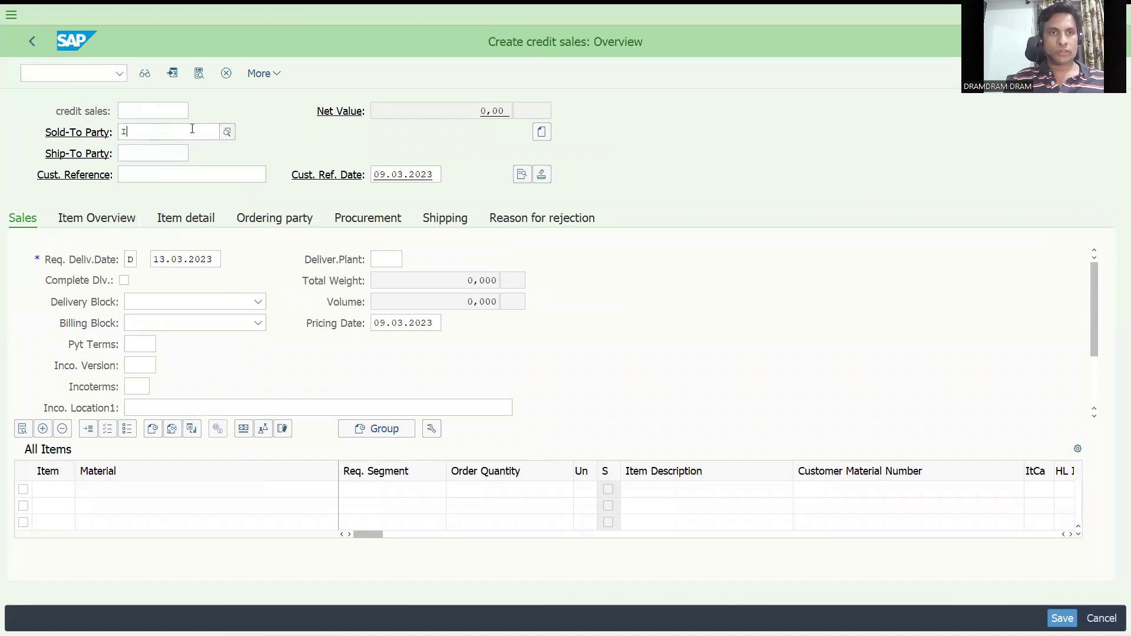
pyautogui.press('Down')
pyautogui.press('Down')
pyautogui.press('Return')
pyautogui.press('Return')
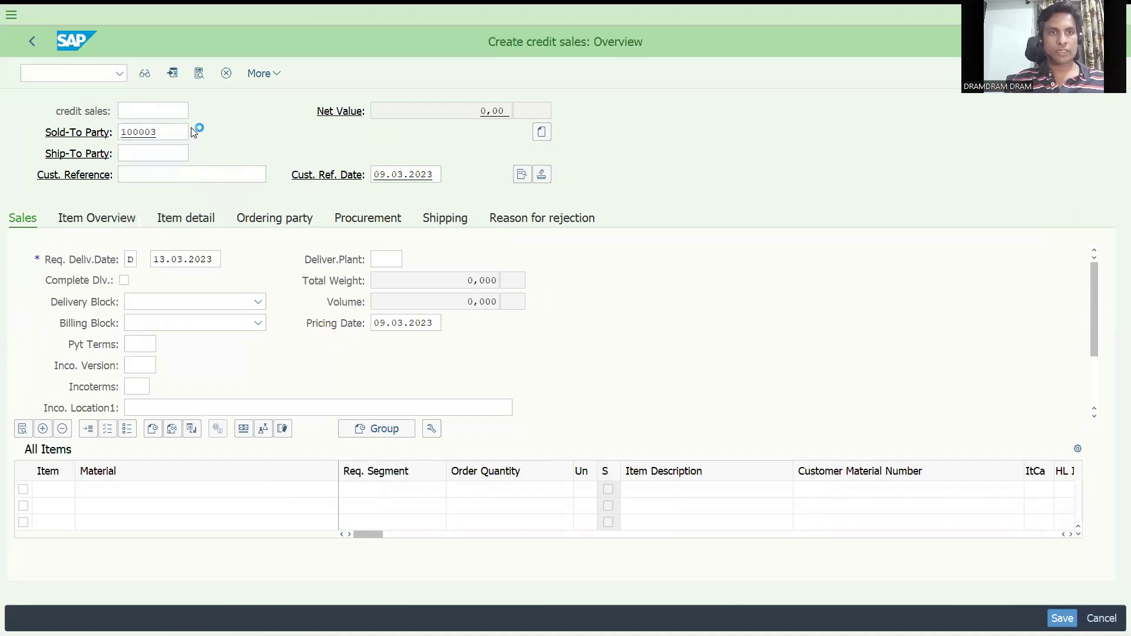
# Step: Enter TESTMAXSALCONDUPLDATE as the customer reference and confirm the order header
pyautogui.press('Down')
pyautogui.press('Down')
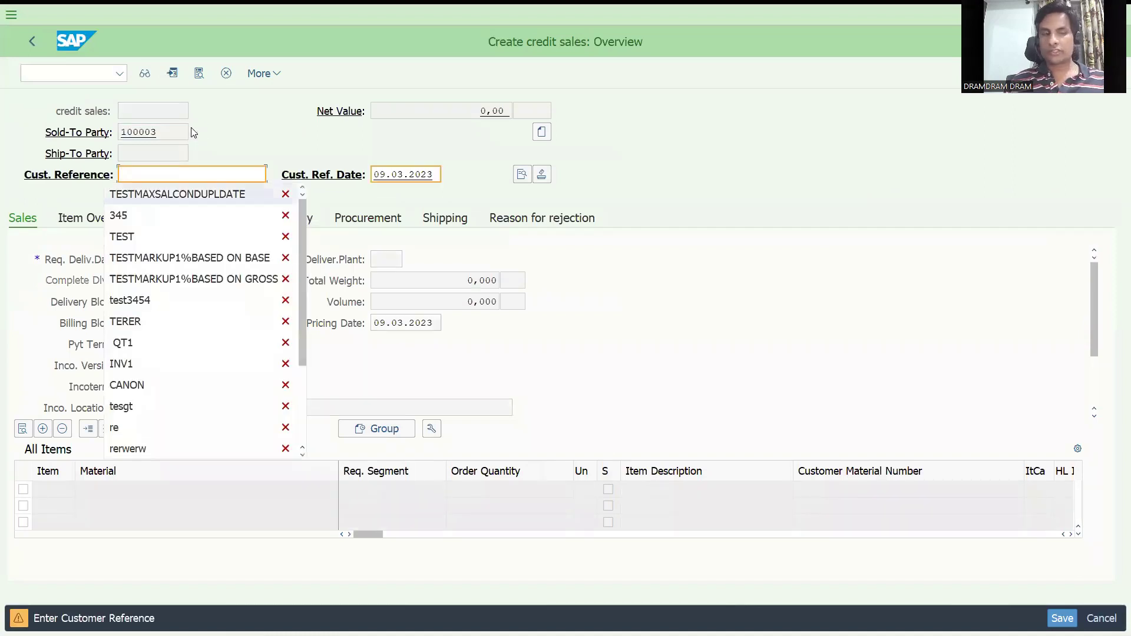
pyautogui.press('Return')
pyautogui.press('Return')
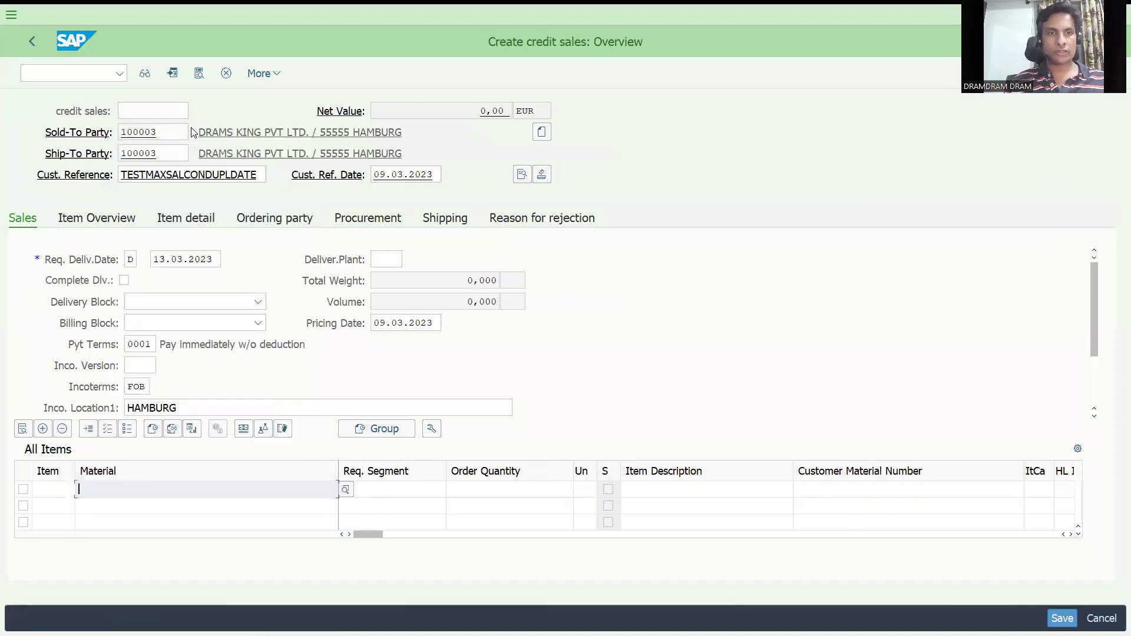
# Step: Add material 161 with order quantity 1 in unit CAR and continue past the availability check
pyautogui.press('Down')
pyautogui.press('Down')
pyautogui.press('Return')
pyautogui.press('Tab')
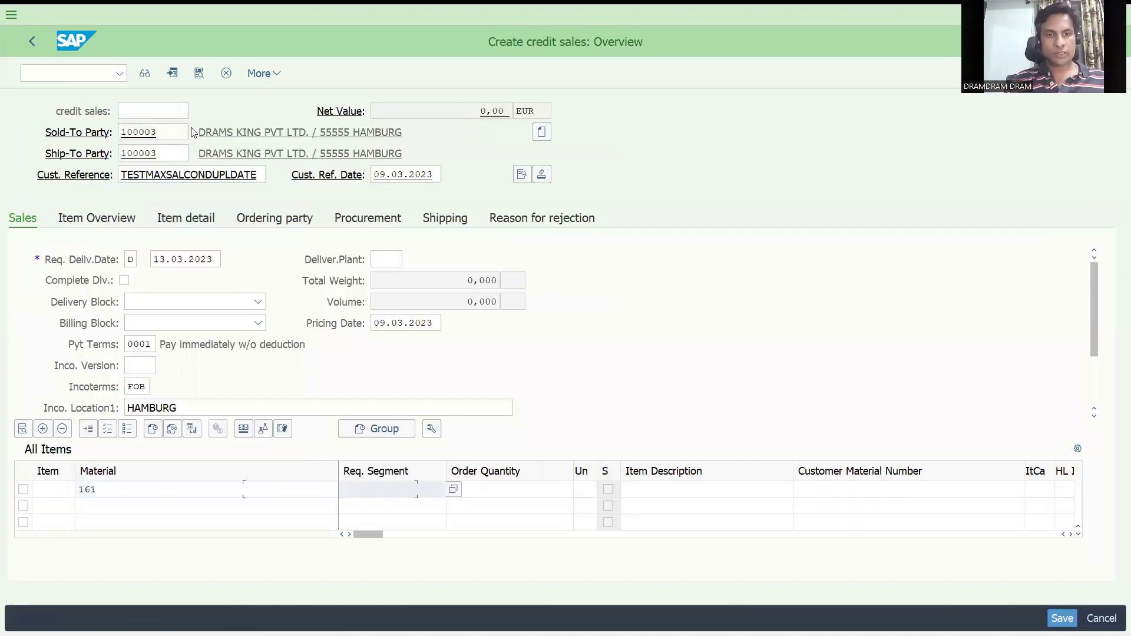
pyautogui.press('Tab')
pyautogui.write('1')
pyautogui.press('Tab')
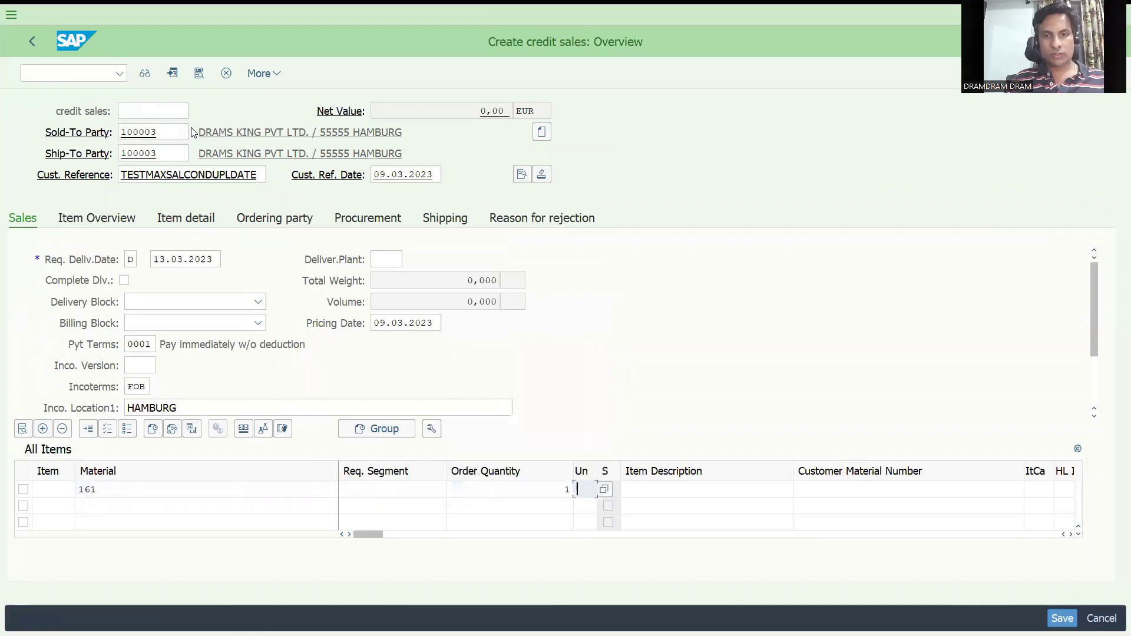
pyautogui.write('CAR')
pyautogui.press('Return')
pyautogui.press('Return')
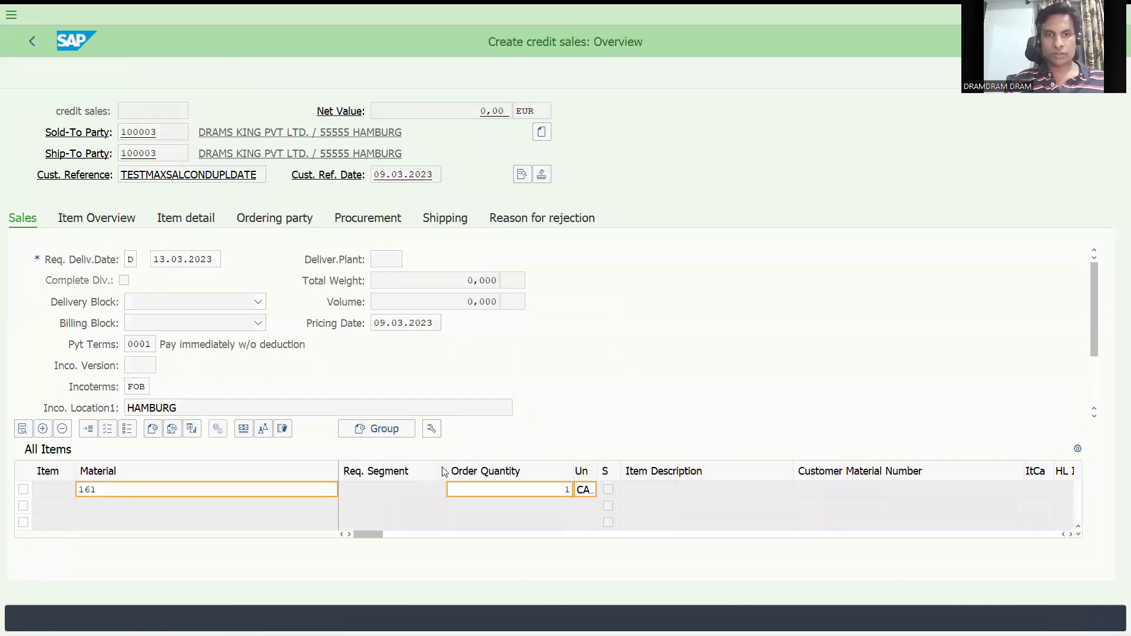
pyautogui.press('Return')
pyautogui.click(175, 77)
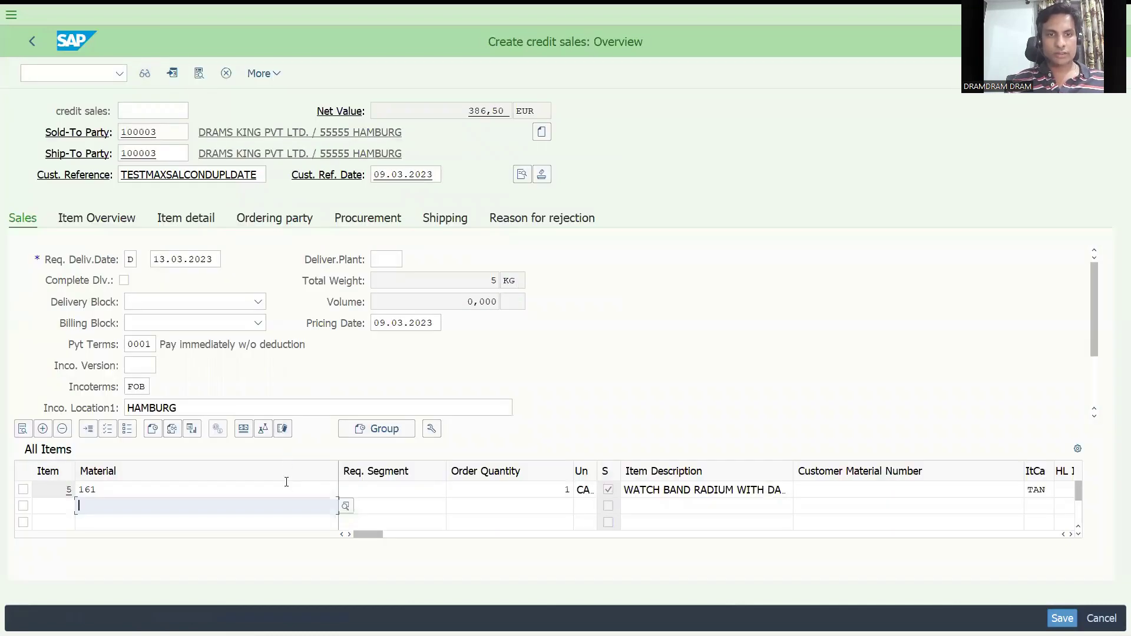
# Step: Review the ZPRD discount in the pricing conditions of the CAR item and save the credit sales order
pyautogui.doubleClick(287, 489)
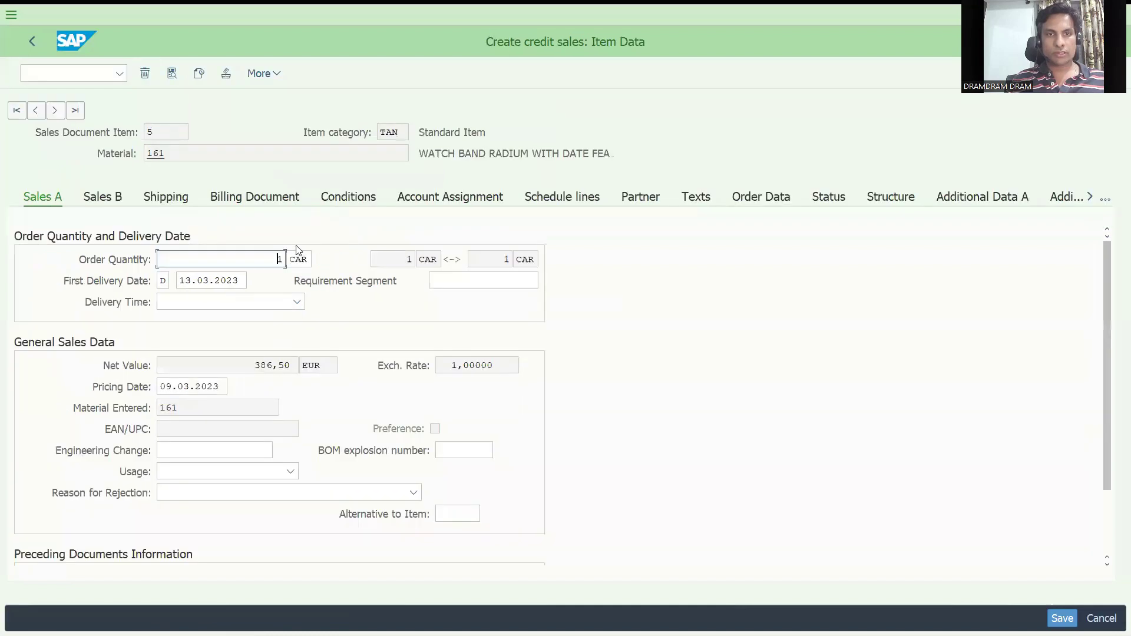
pyautogui.click(343, 202)
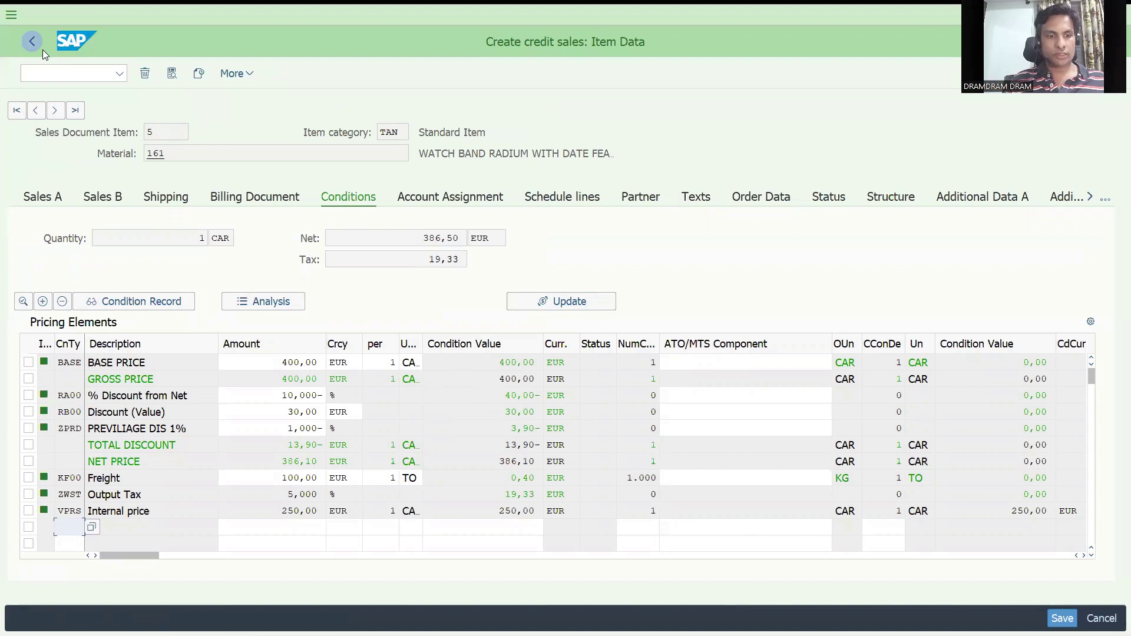
pyautogui.hotkey('ctrl', 's')
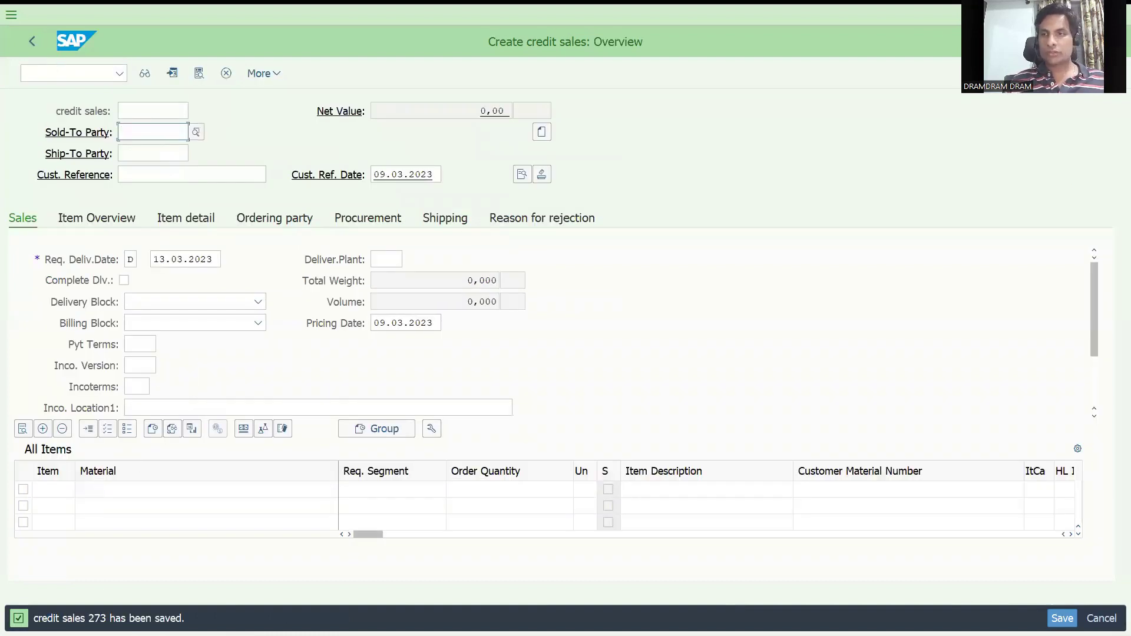
# Step: Open transaction VL01N and try to create an outbound delivery for the saved credit sales order from shipping point DRS1
pyautogui.click(52, 75)
pyautogui.write('/n')
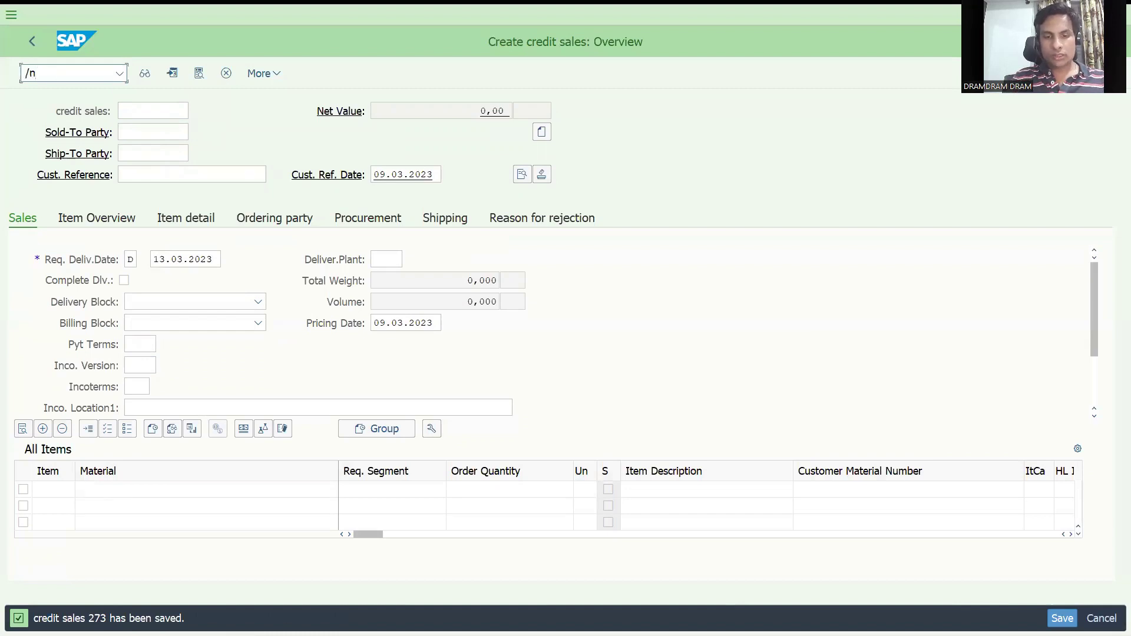
pyautogui.write('vl01n')
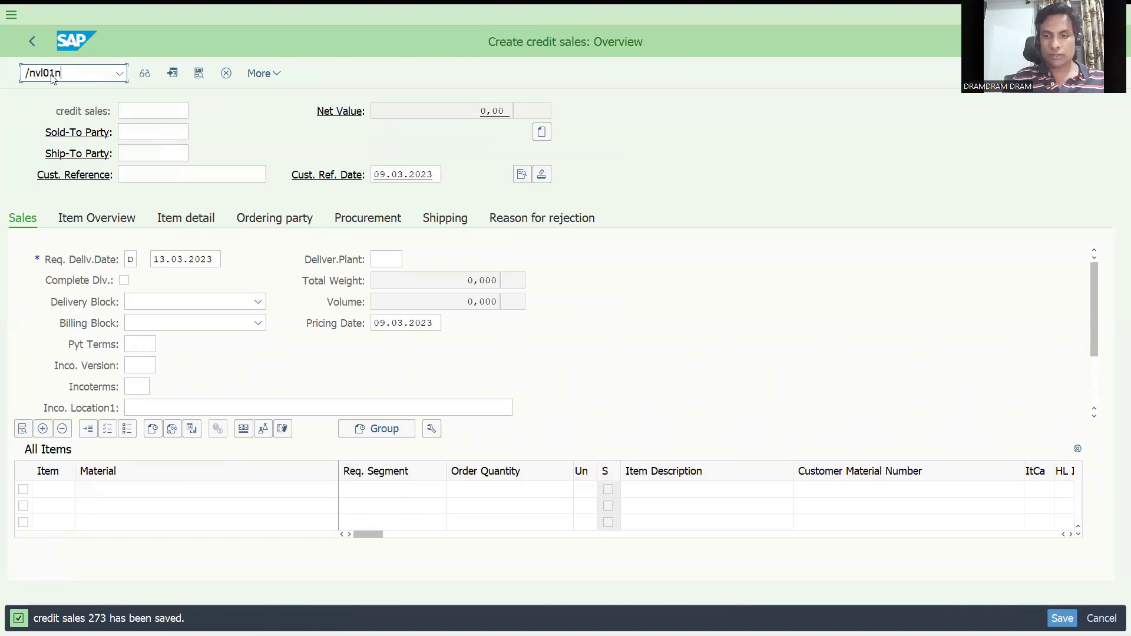
pyautogui.press('Return')
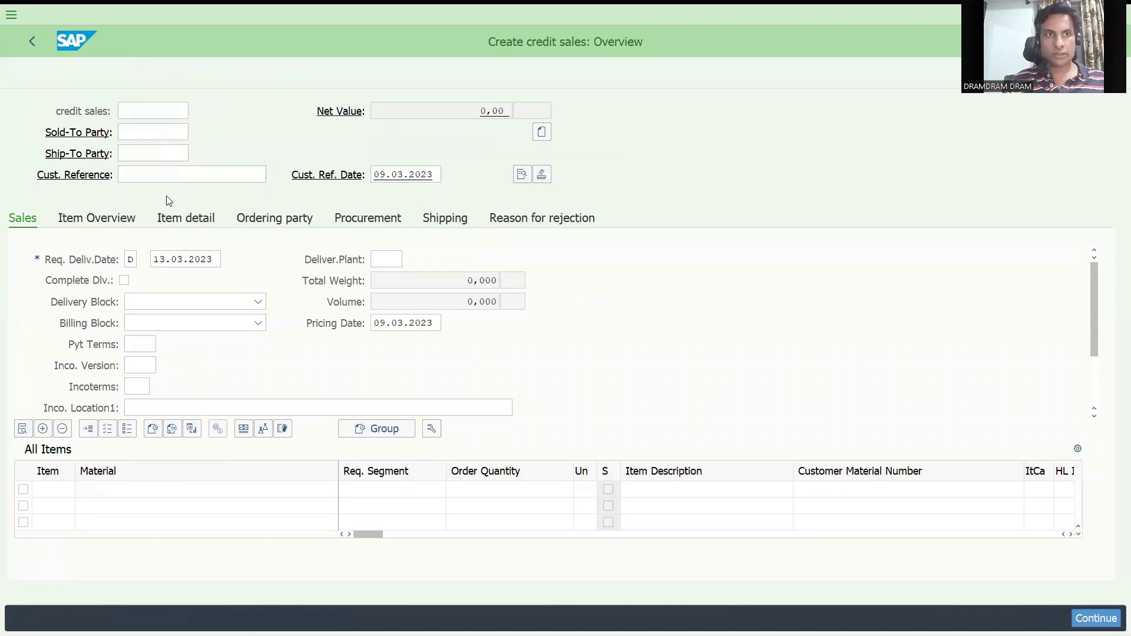
pyautogui.click(172, 152)
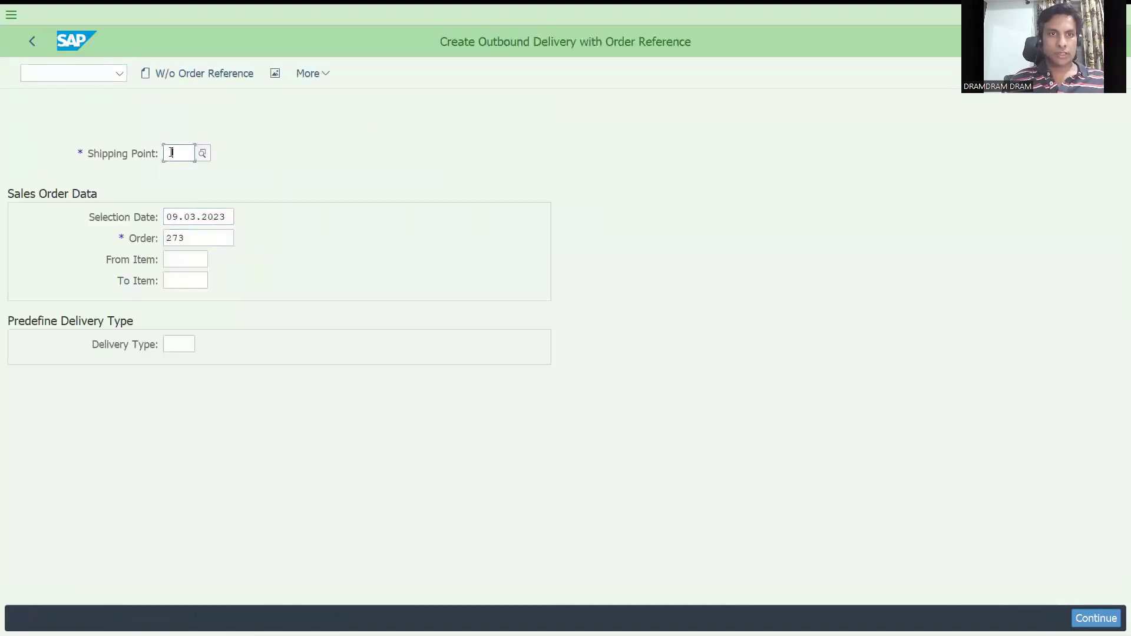
pyautogui.click(170, 153)
pyautogui.click(181, 173)
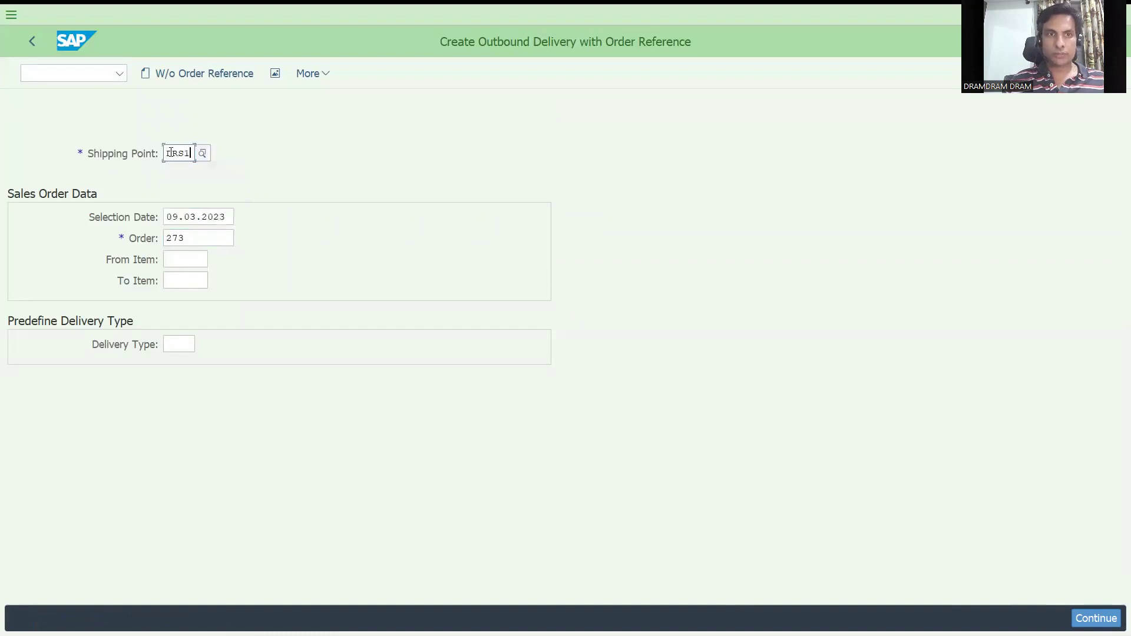
pyautogui.press('Return')
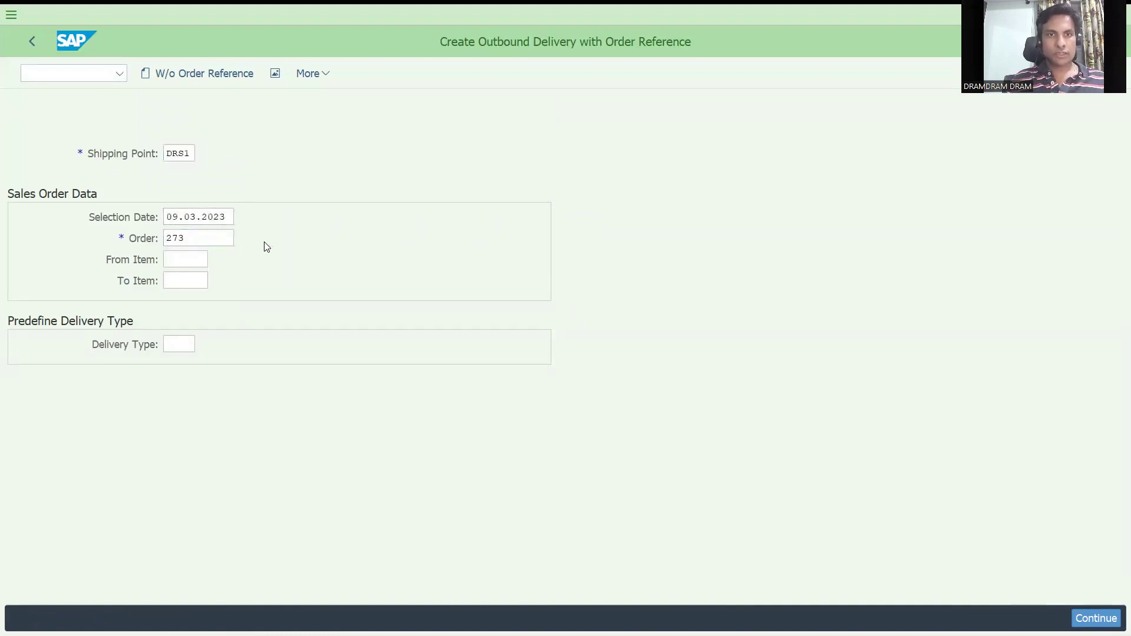
pyautogui.click(226, 237)
pyautogui.press('Return')
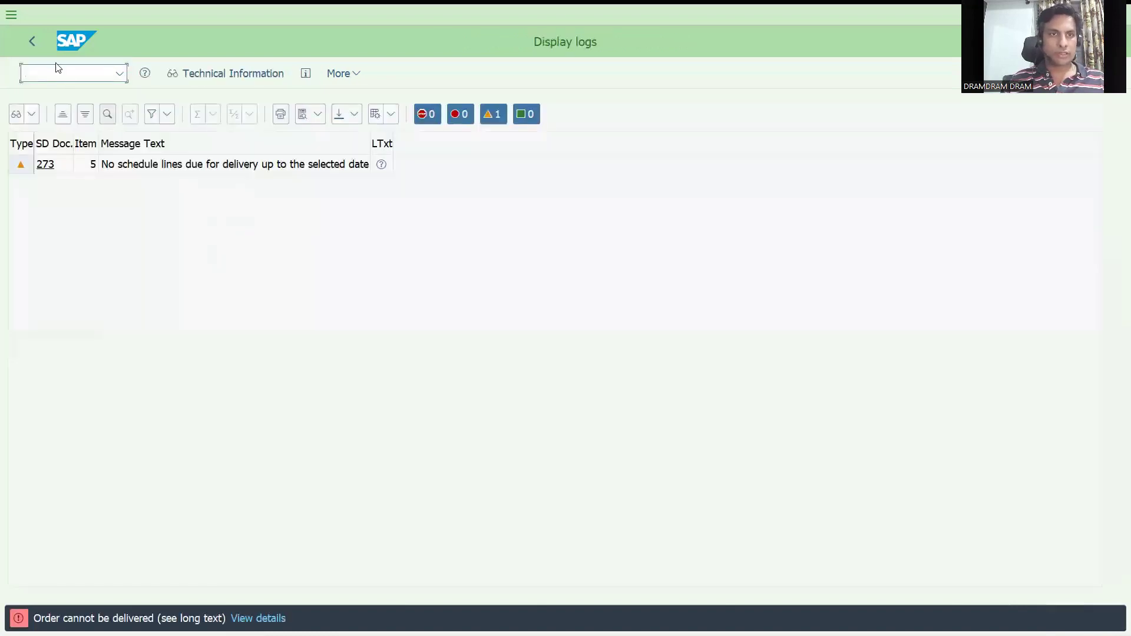
# Step: Return to the delivery selection, set the selection date to 19.03.2023 and try to create the outbound delivery again
pyautogui.click(34, 43)
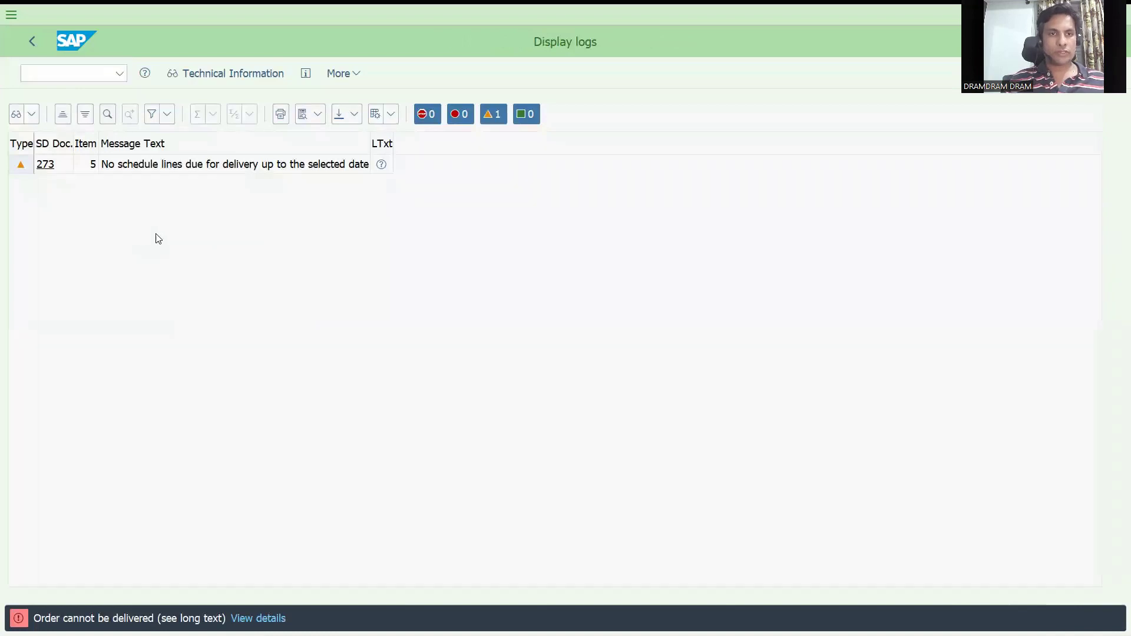
pyautogui.click(165, 217)
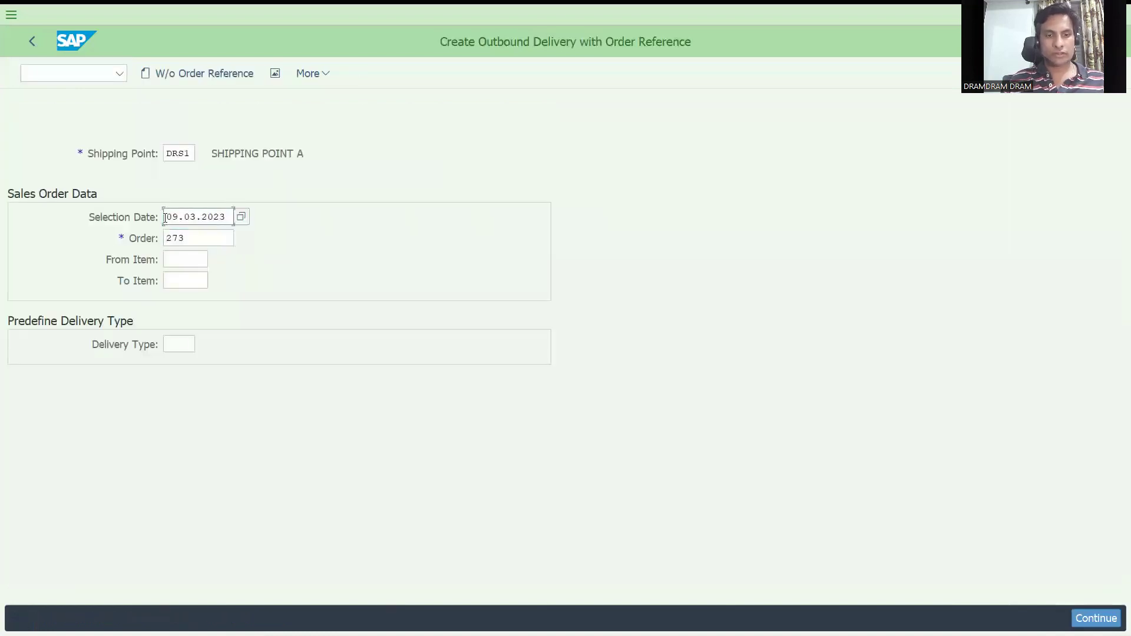
pyautogui.press('Return')
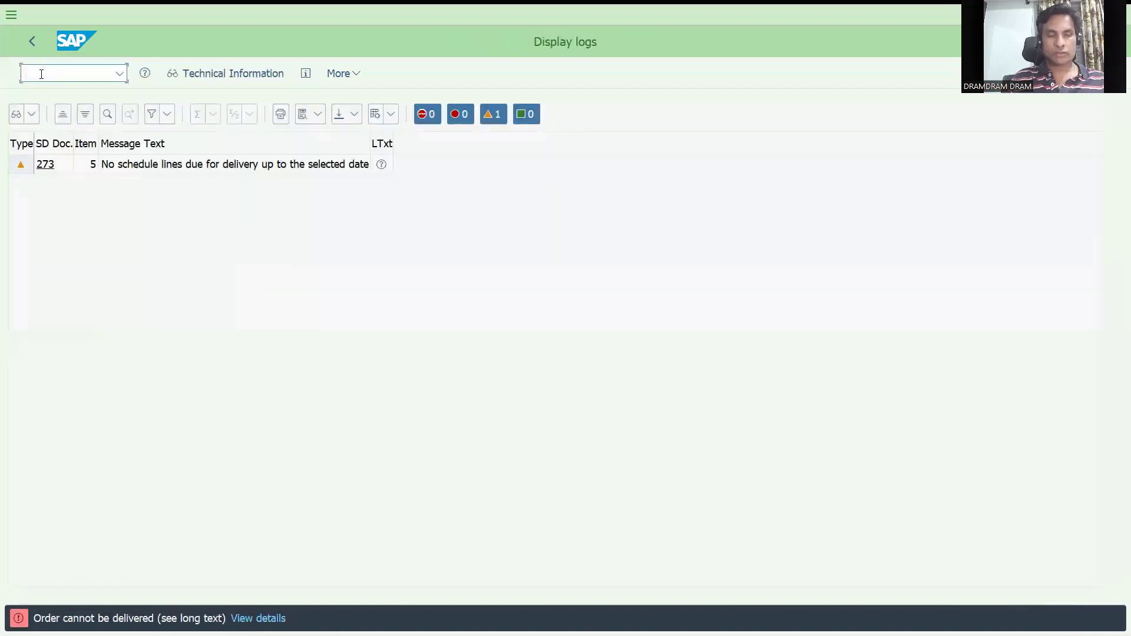
# Step: Open transaction MIGO and enter material 161 in the goods receipt with movement type 561
pyautogui.write('/nmigo')
pyautogui.press('Return')
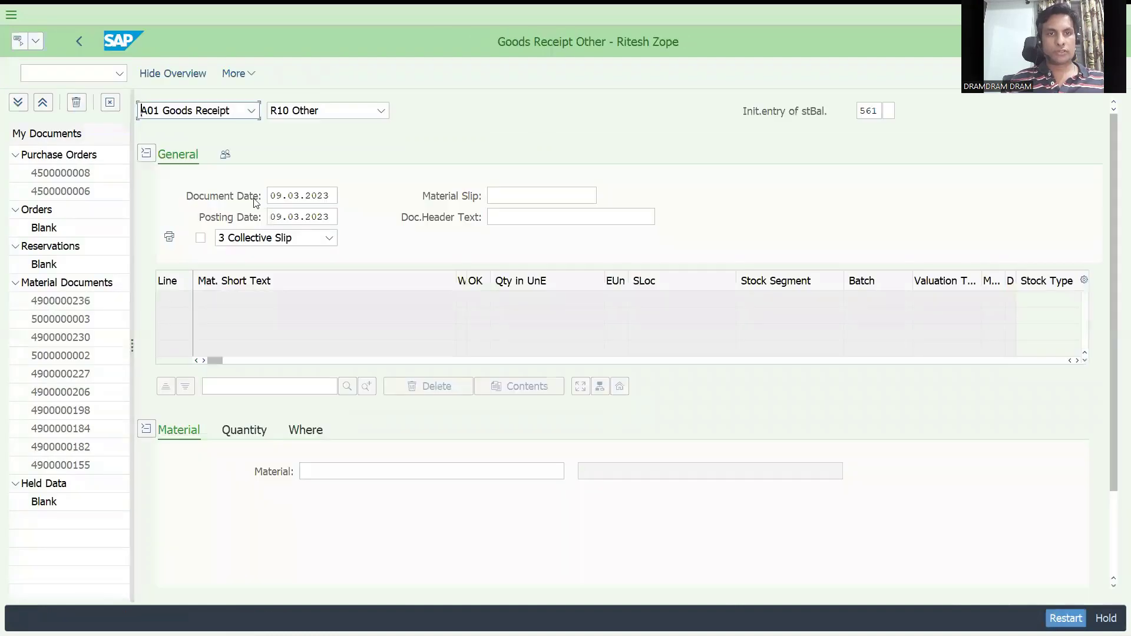
pyautogui.click(327, 469)
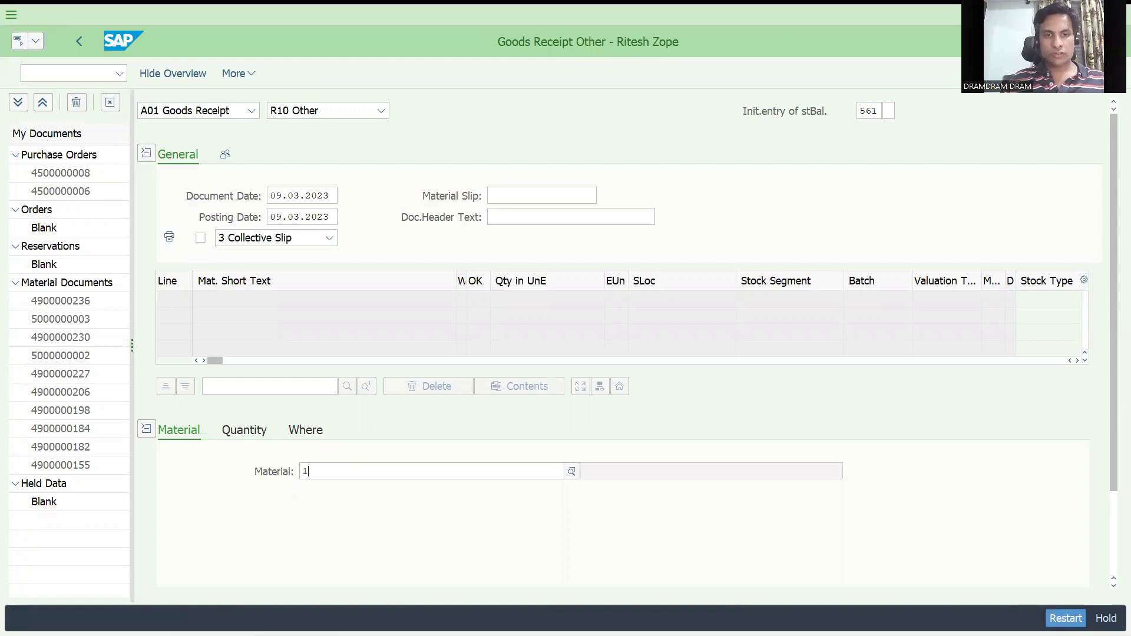
pyautogui.write('161')
pyautogui.press('Return')
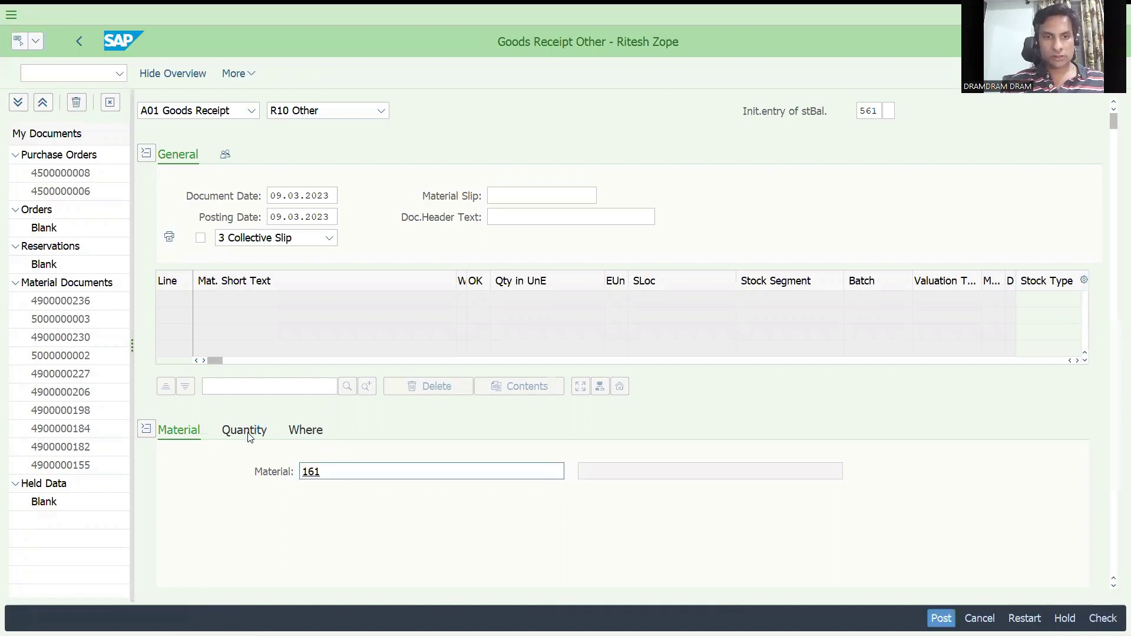
# Step: Set the goods receipt quantity of the material to 100 in unit CAR
pyautogui.click(245, 430)
pyautogui.click(377, 481)
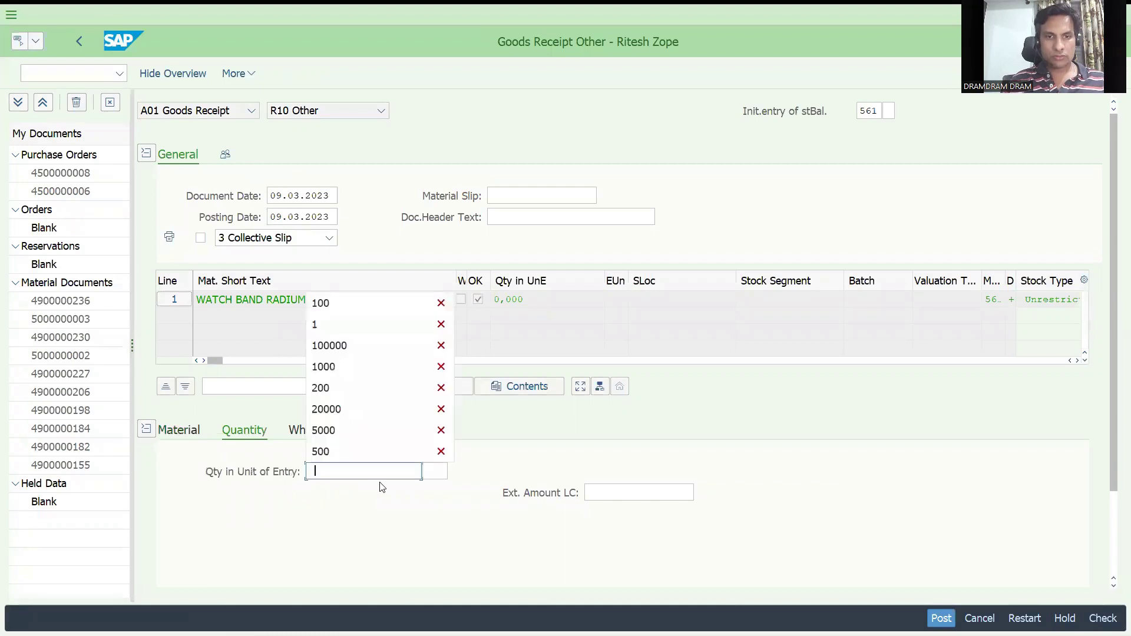
pyautogui.press('Return')
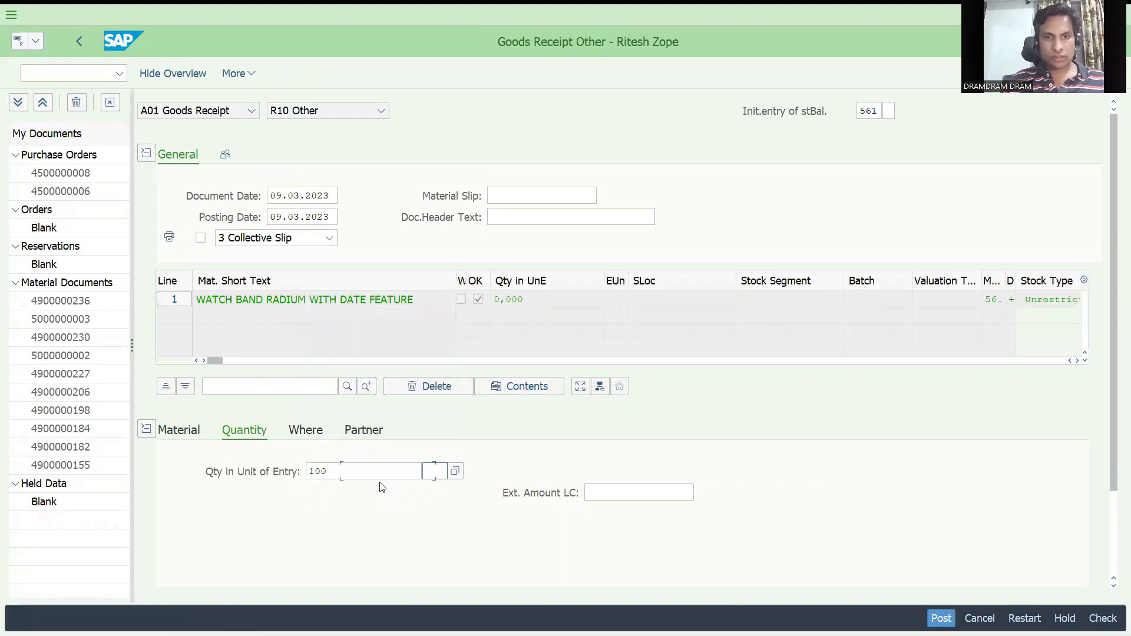
pyautogui.write('car')
pyautogui.press('Return')
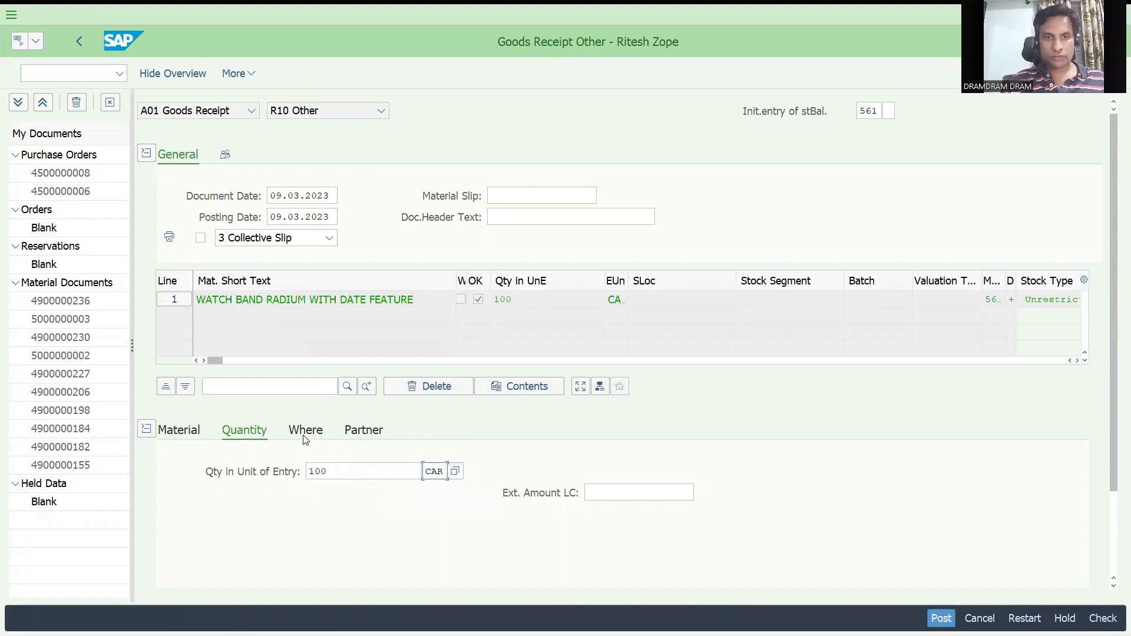
# Step: Assign plant DRP1 and storage location SALE to the receipt item, and check and post the goods receipt
pyautogui.click(305, 431)
pyautogui.click(348, 517)
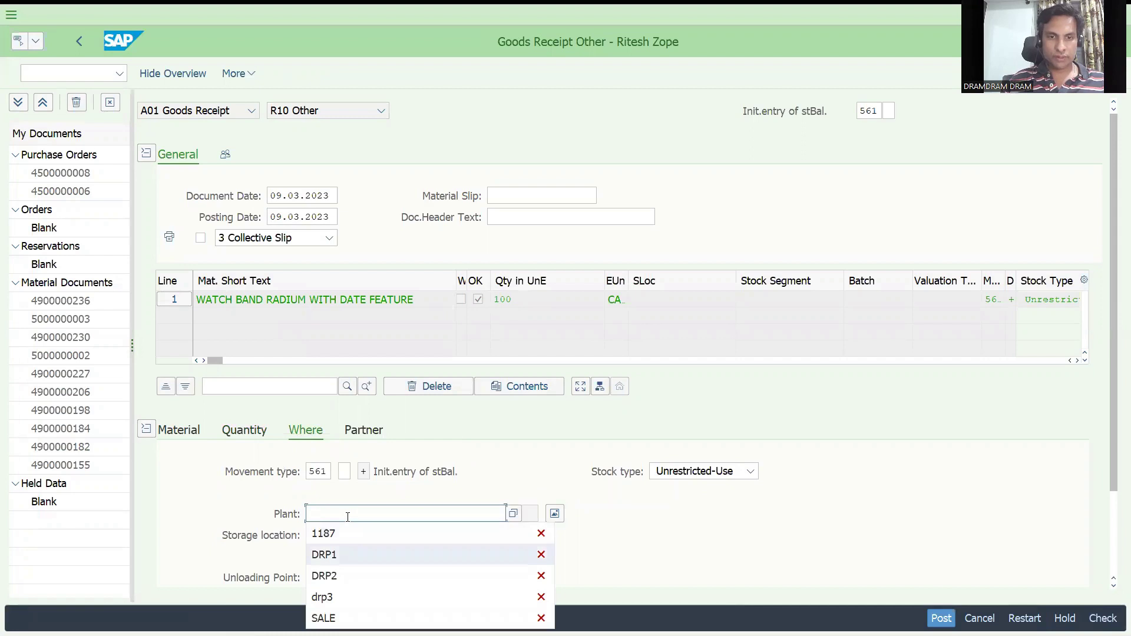
pyautogui.press('Return')
pyautogui.press('Tab')
pyautogui.write('sale')
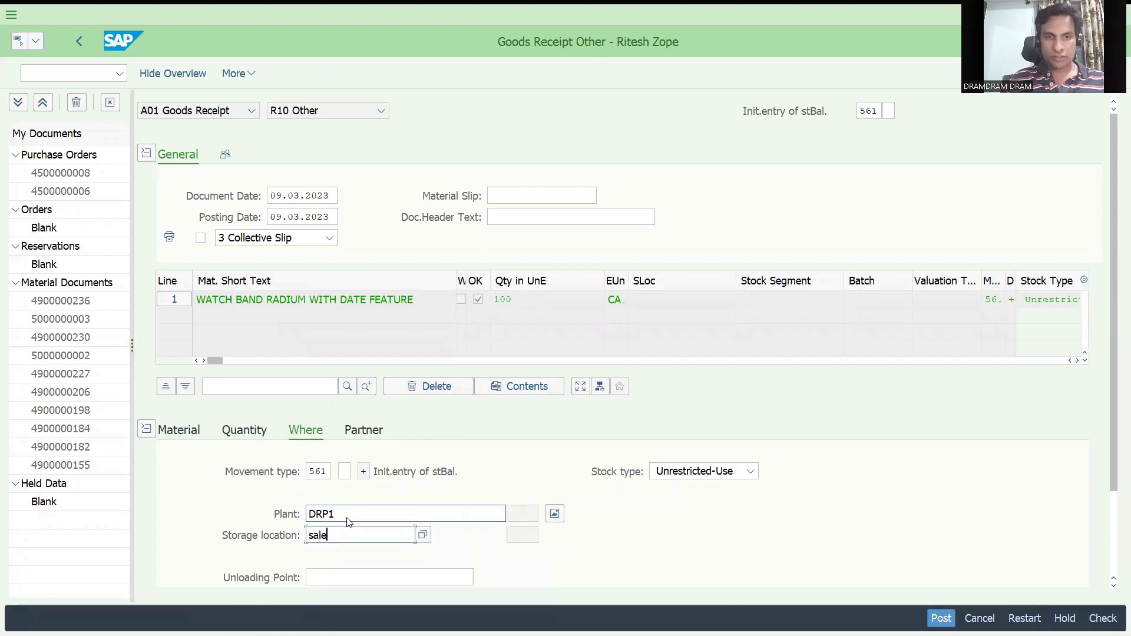
pyautogui.press('Return')
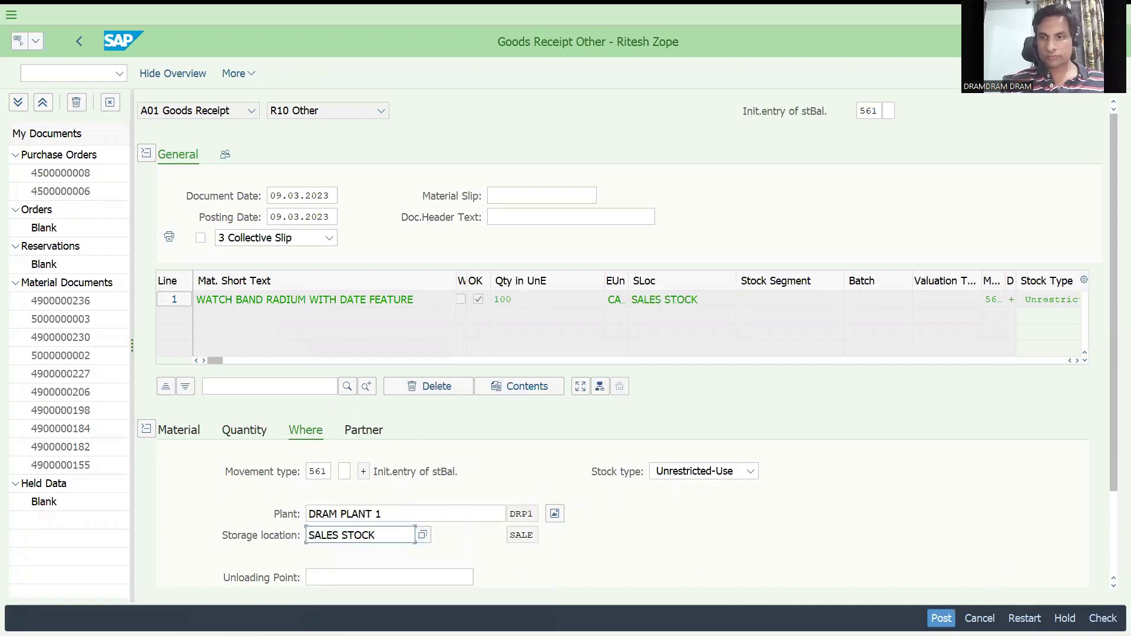
pyautogui.click(1103, 619)
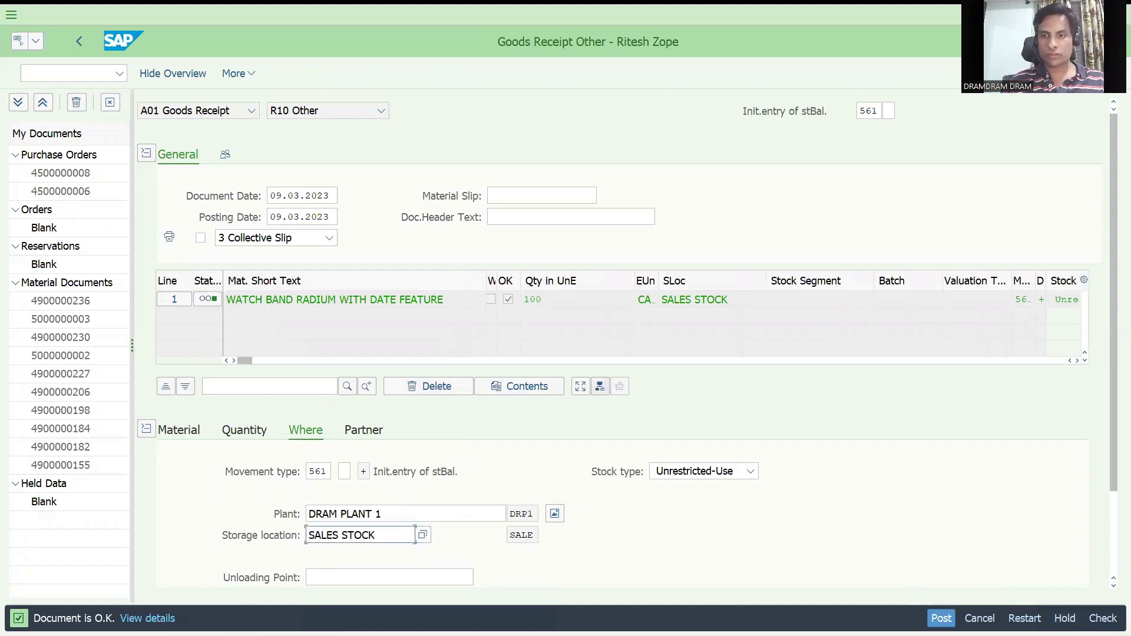
pyautogui.hotkey('ctrl', 's')
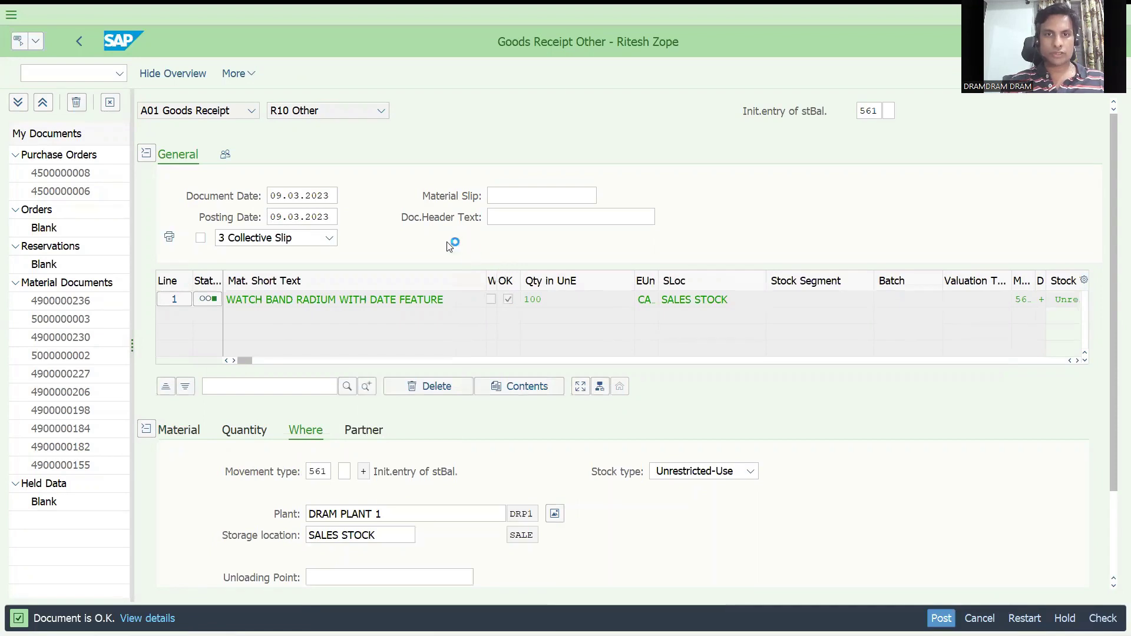
pyautogui.click(105, 72)
pyautogui.write('/nv')
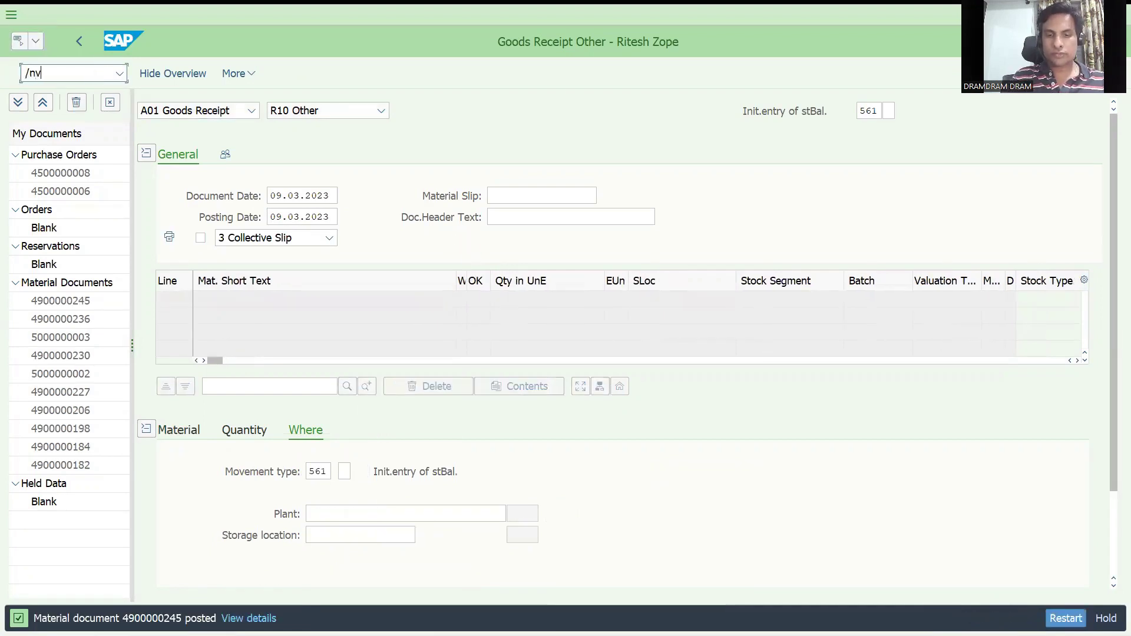
pyautogui.write('l02')
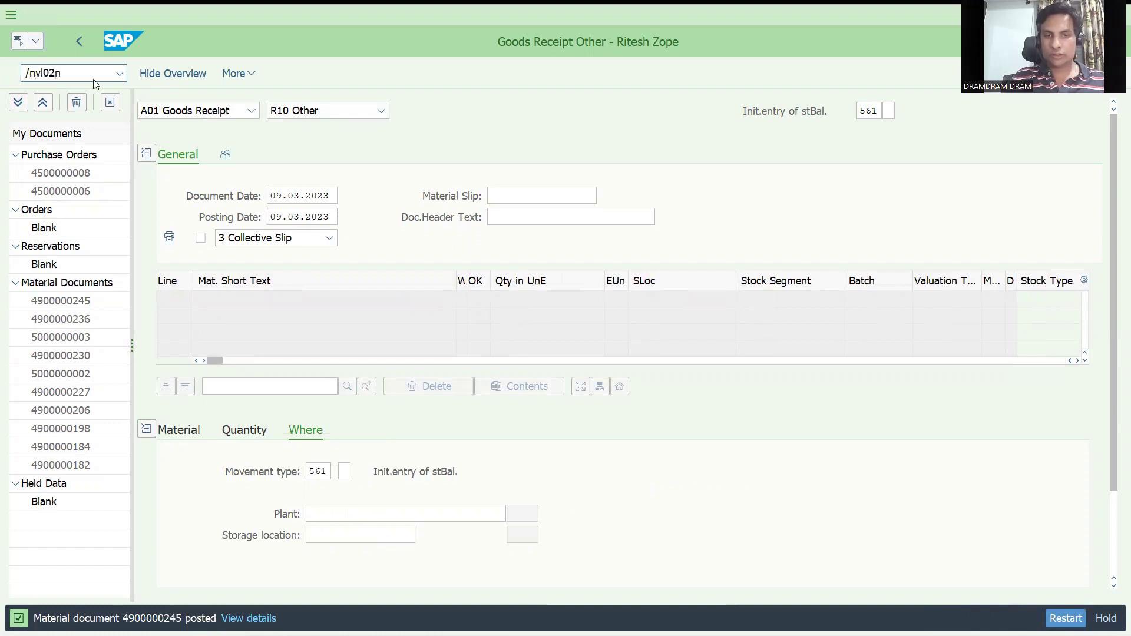
pyautogui.write('n')
pyautogui.press('Return')
# Step: Retry creating the outbound delivery for the credit sales order in transaction VL01N
pyautogui.click(83, 76)
pyautogui.write('/nvl01n')
pyautogui.press('Return')
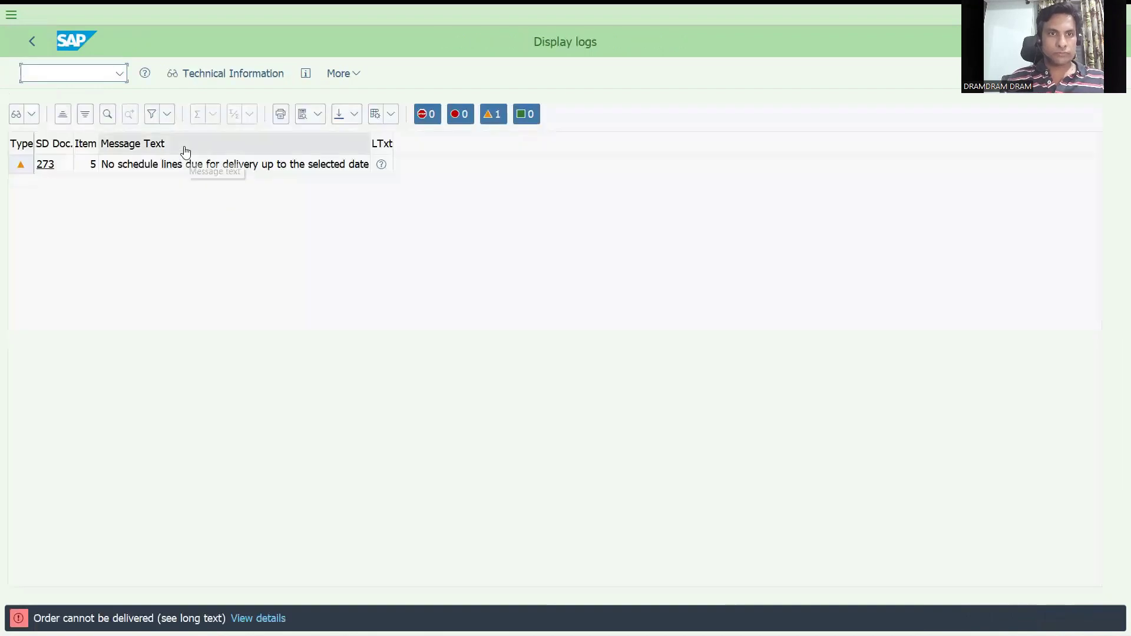
# Step: Open the credit sales order in VA02, recheck availability of material 161, accept the delivery proposal and save the order
pyautogui.write('/nva02')
pyautogui.press('Return')
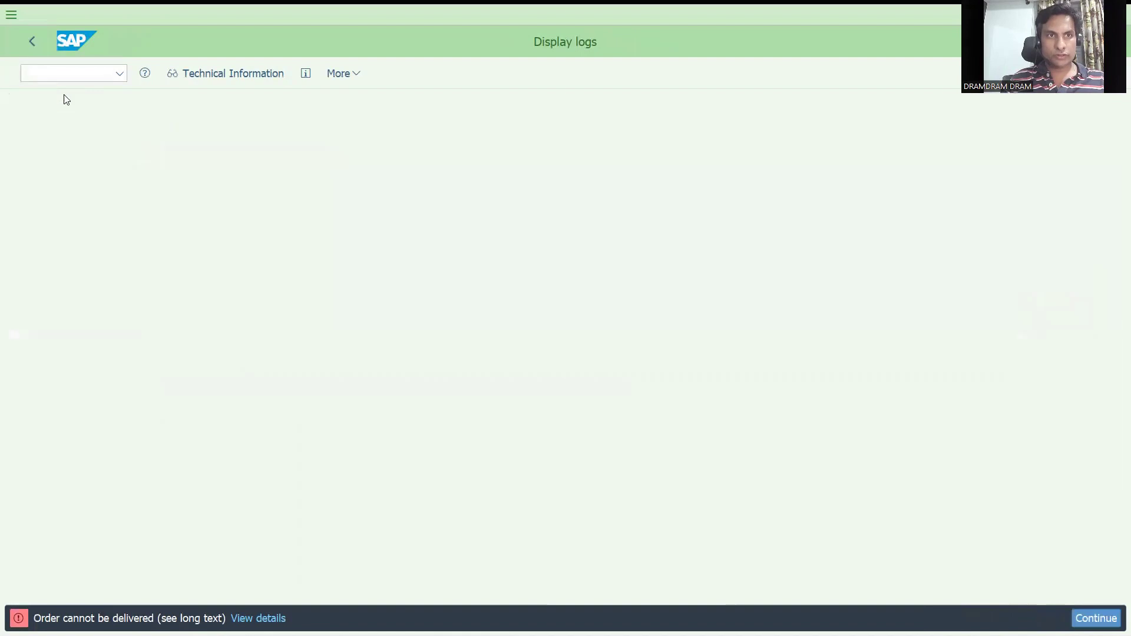
pyautogui.press('Return')
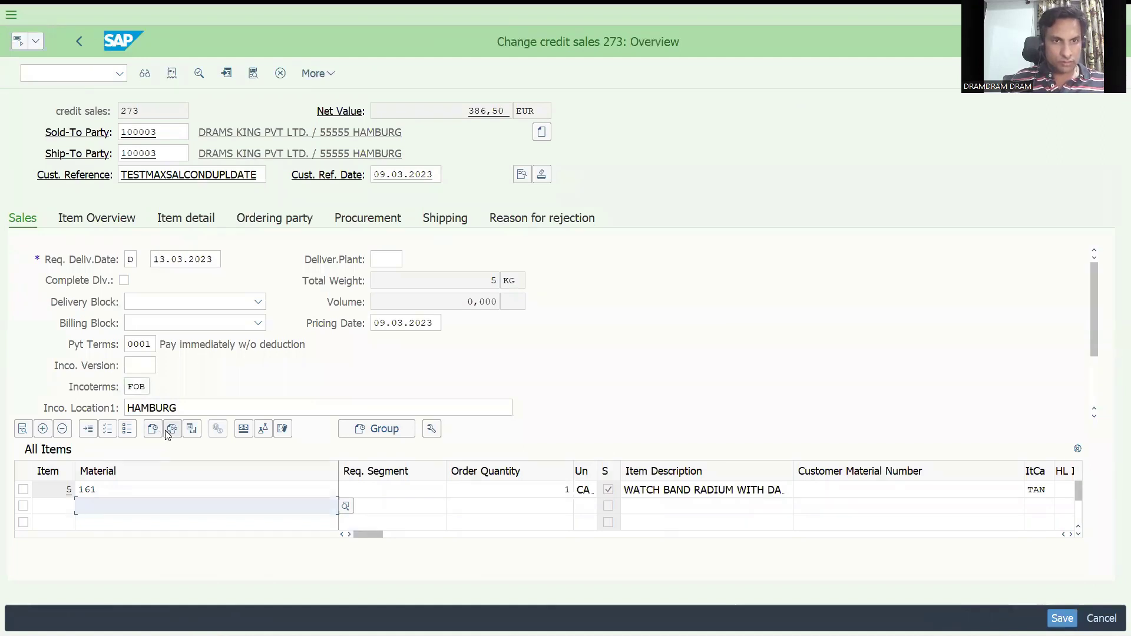
pyautogui.click(154, 430)
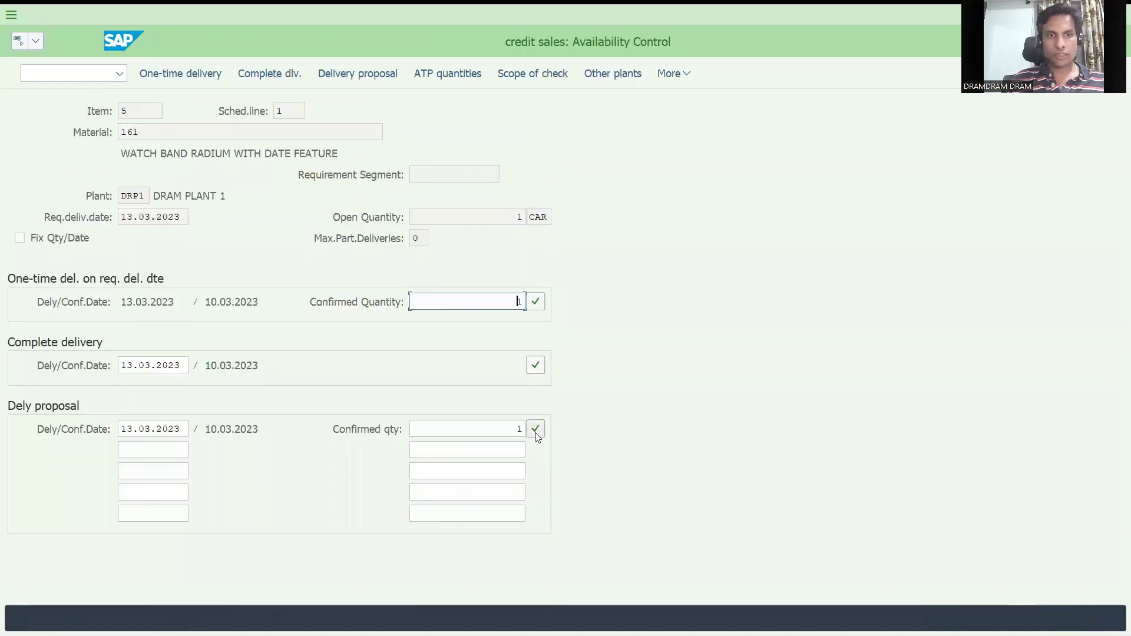
pyautogui.click(536, 429)
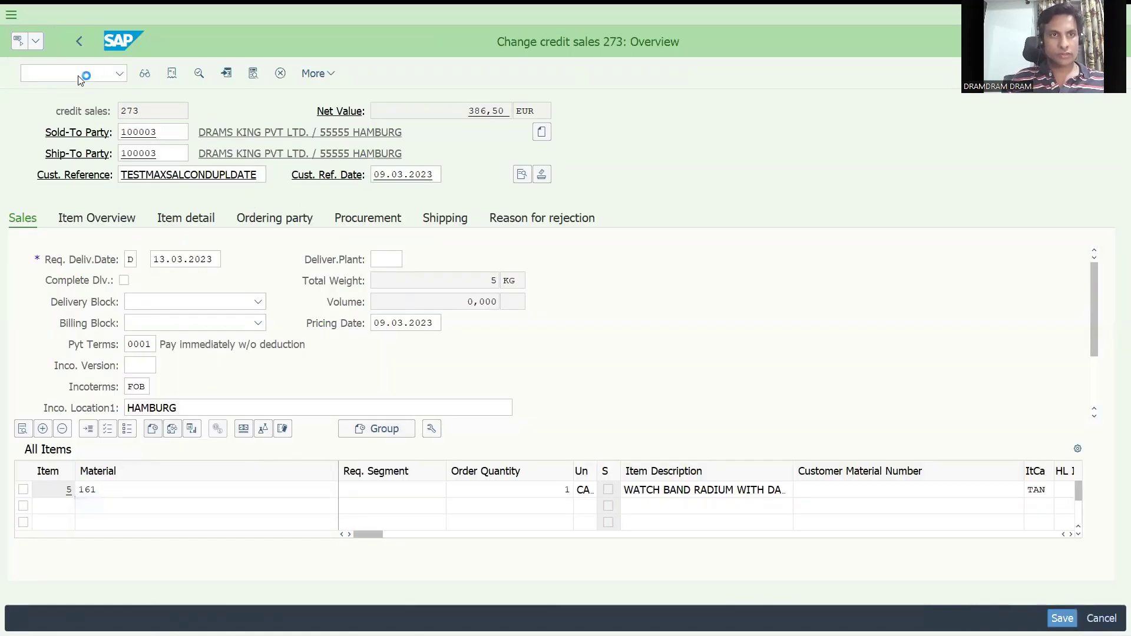
# Step: Create an outbound delivery for the updated credit sales order in VL01N with shipping point DRS1 and selection date 19.03.2023
pyautogui.write('/nvl01n')
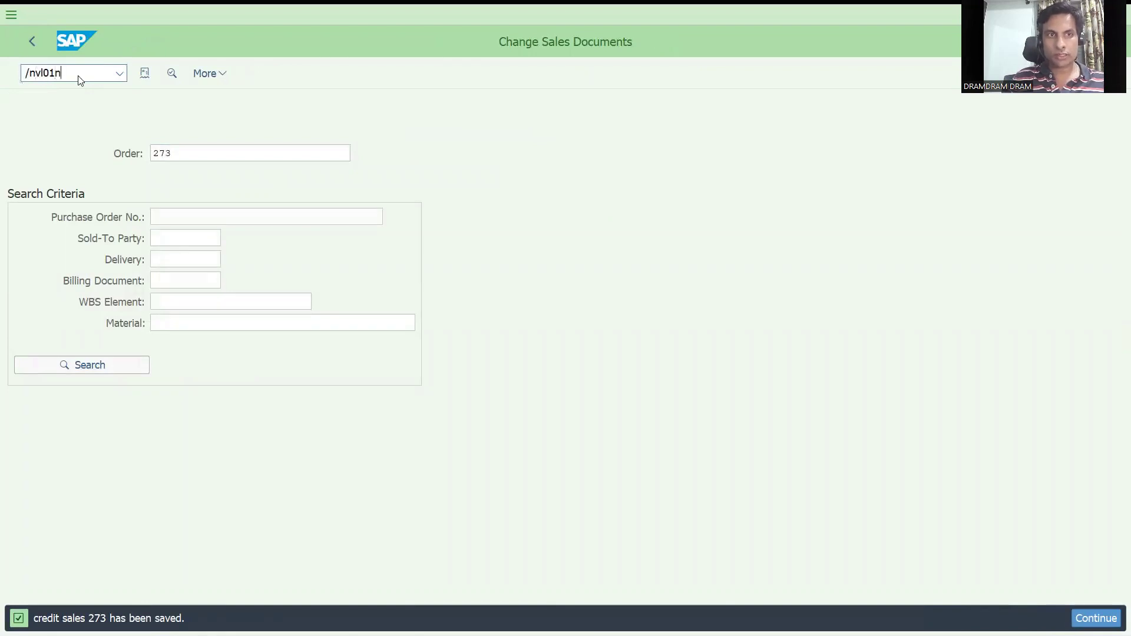
pyautogui.press('Return')
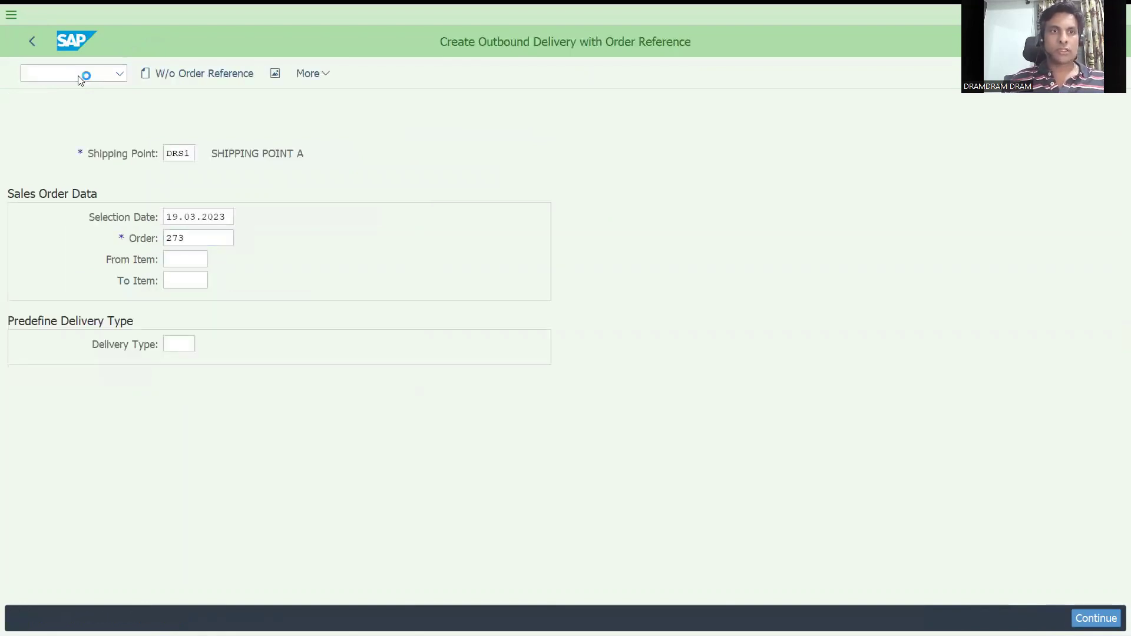
pyautogui.press('Return')
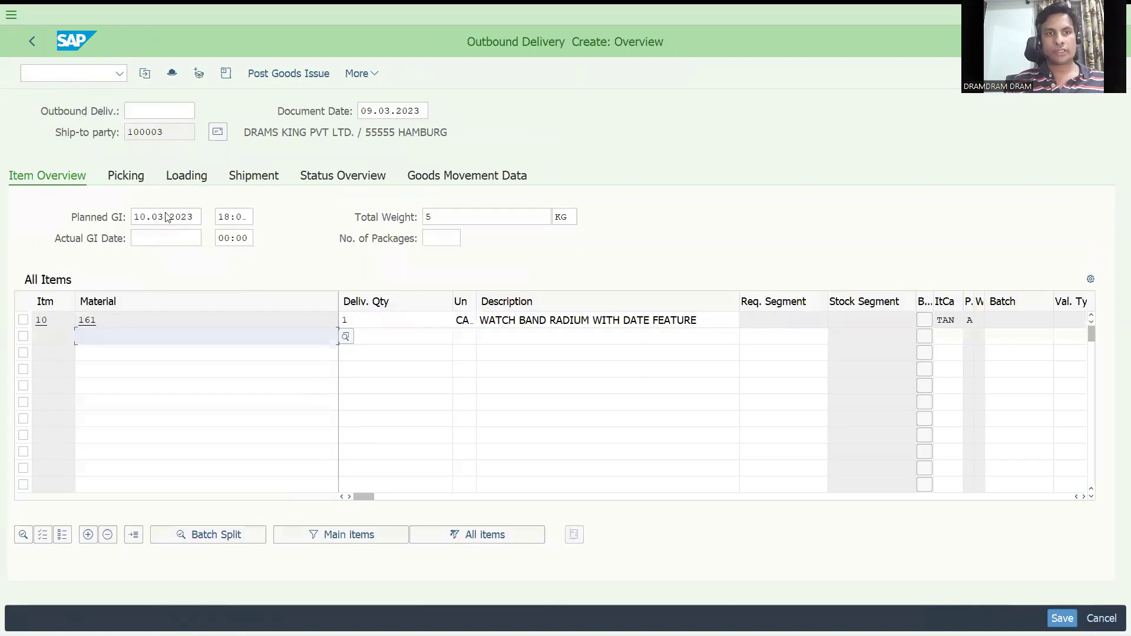
# Step: Pick the delivery item from storage location SALE with picked quantity 1 and post the goods issue
pyautogui.click(125, 178)
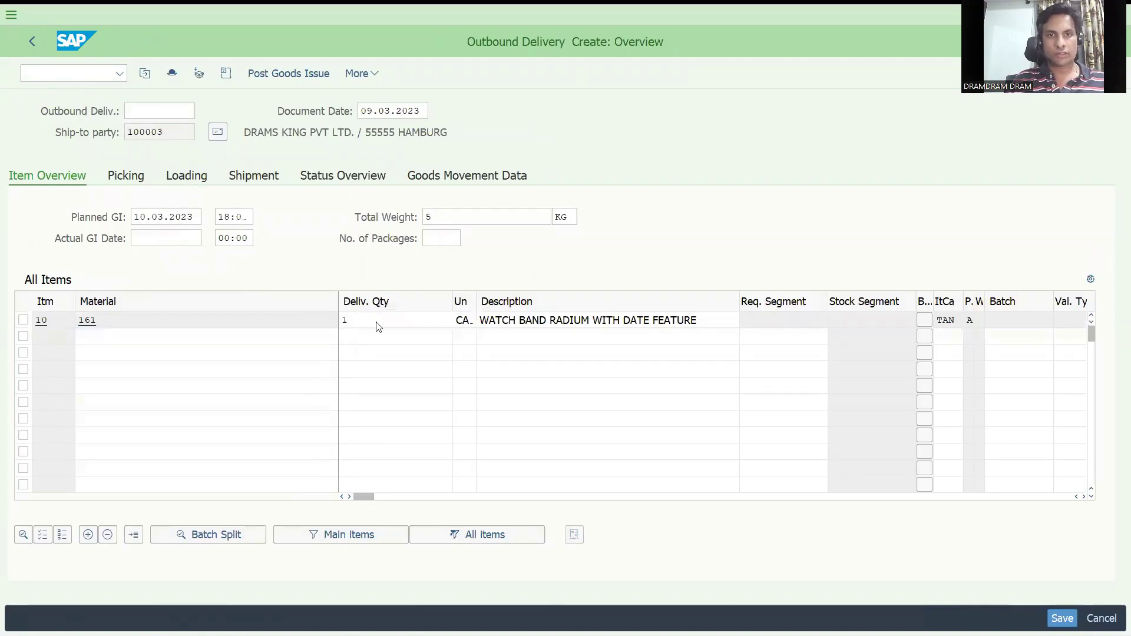
pyautogui.click(381, 317)
pyautogui.write('sale')
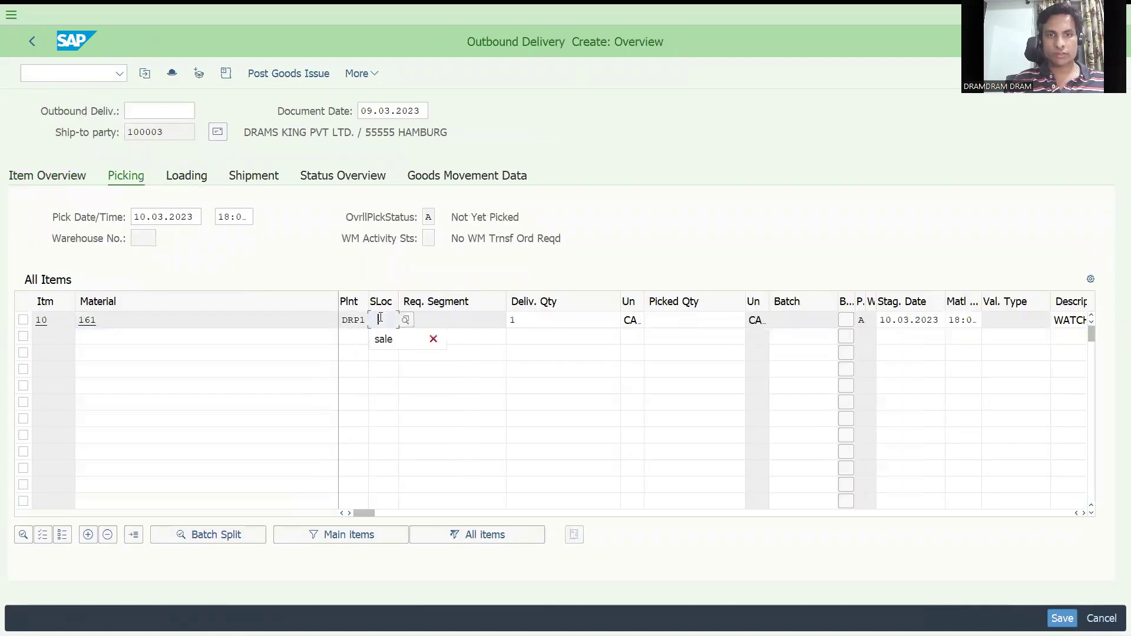
pyautogui.press('Tab')
pyautogui.press('Tab')
pyautogui.press('Tab')
pyautogui.write('1')
pyautogui.press('Return')
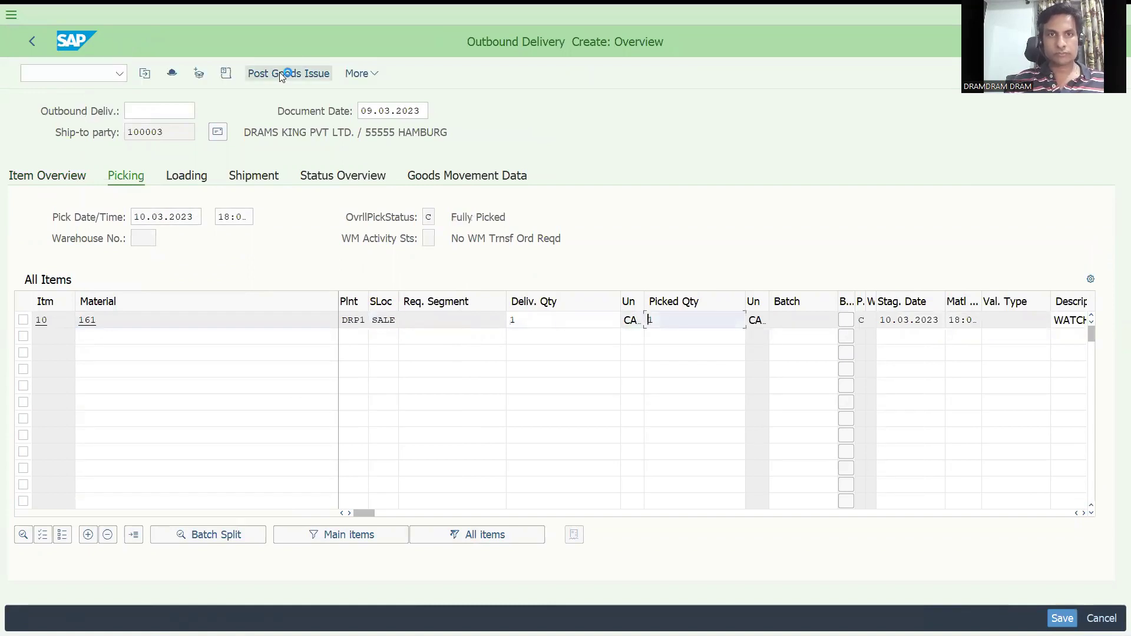
pyautogui.click(279, 72)
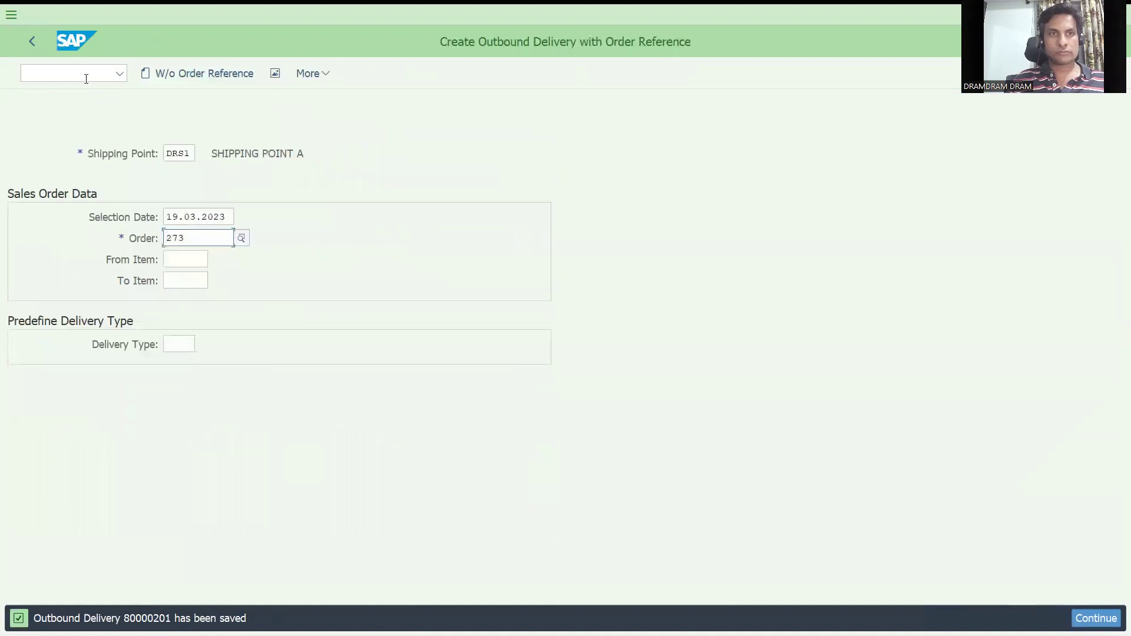
# Step: Create the billing document for the delivery in VF01, review the item's pricing conditions and save the invoice
pyautogui.click(79, 72)
pyautogui.write('/nvf01')
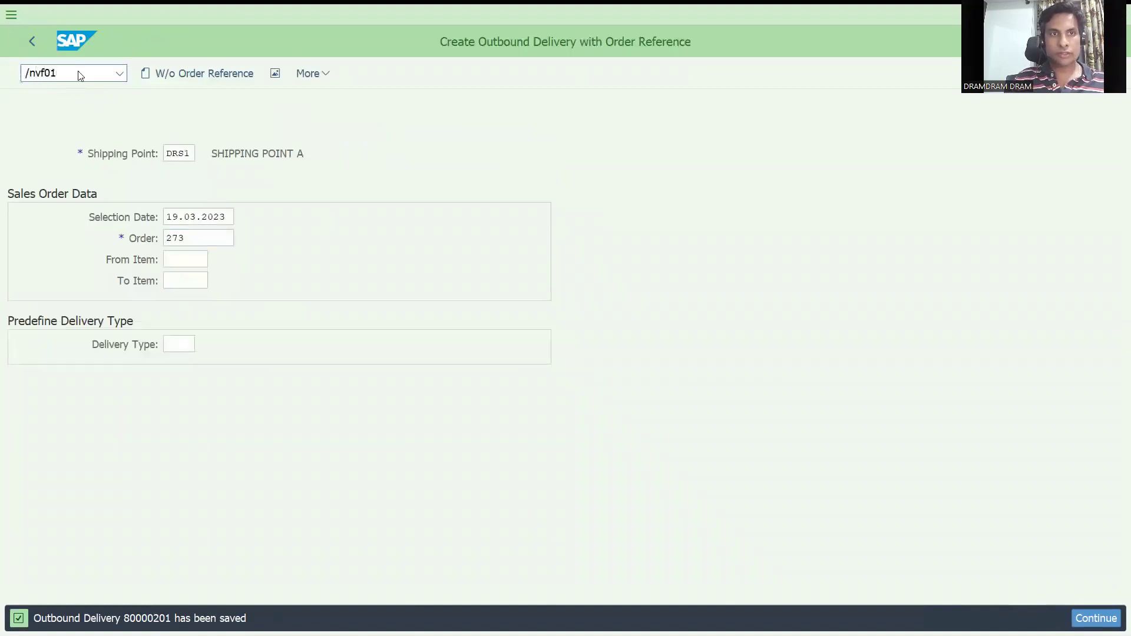
pyautogui.press('Return')
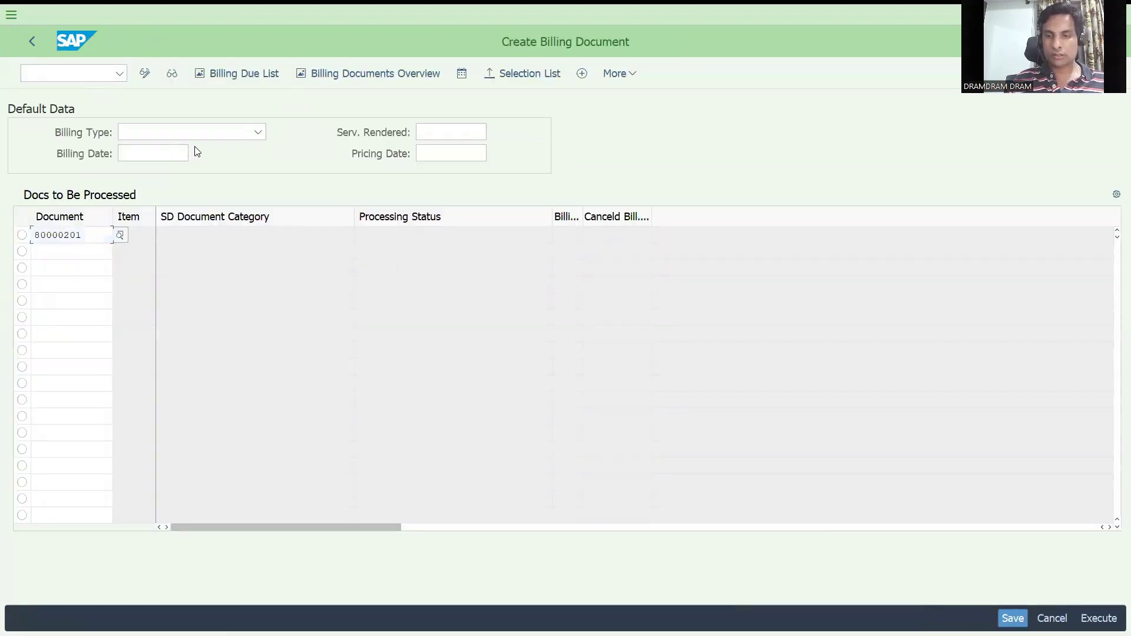
pyautogui.press('Return')
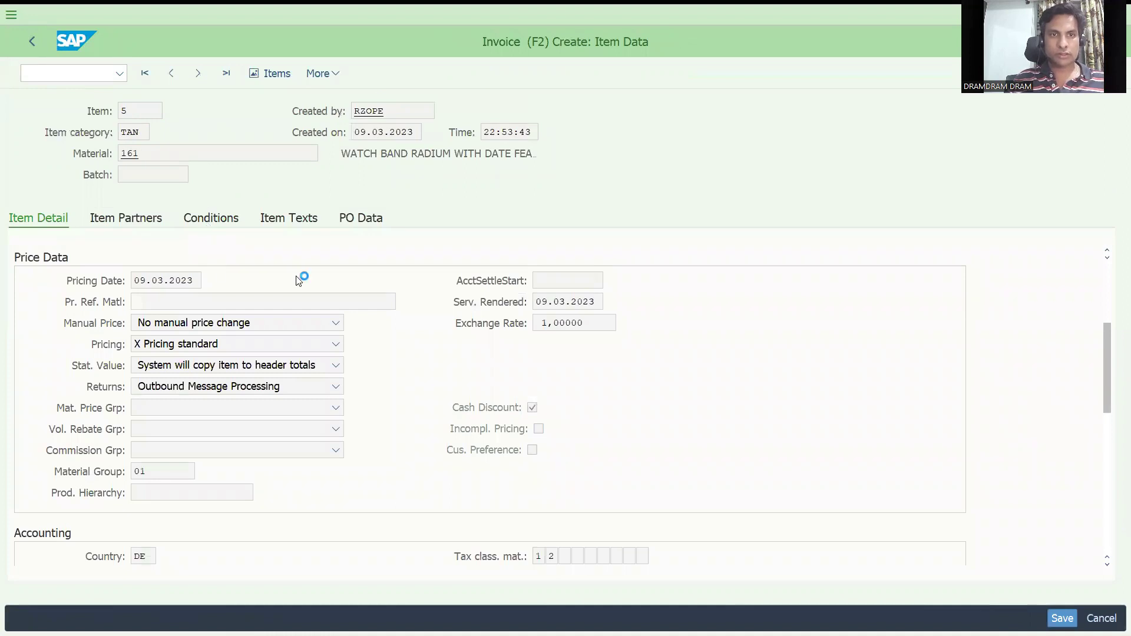
pyautogui.click(219, 220)
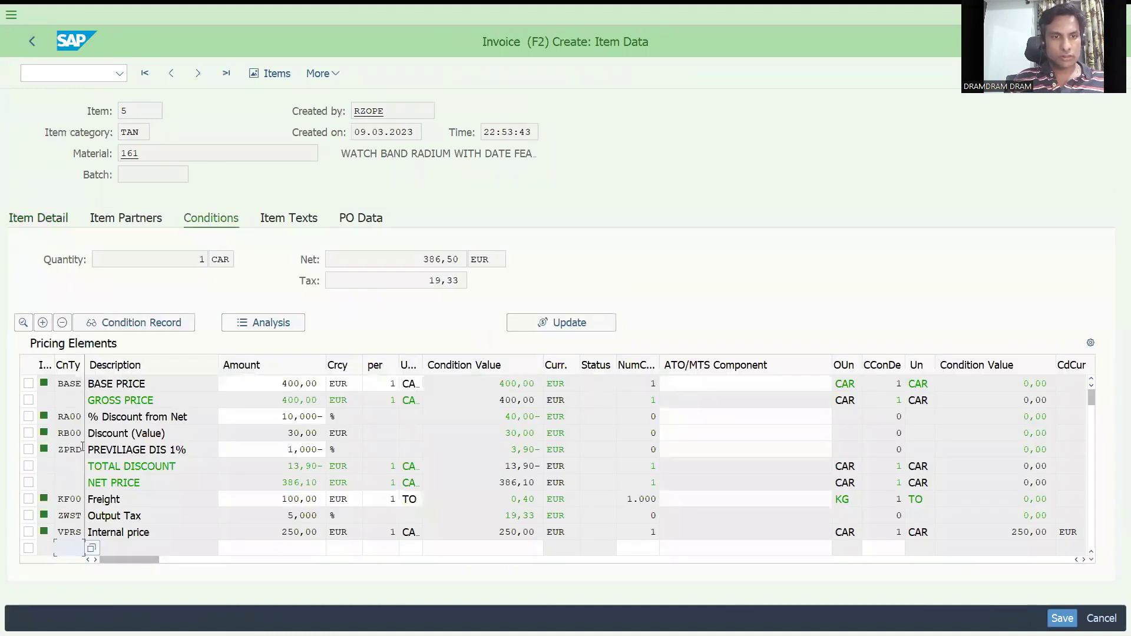
pyautogui.click(321, 383)
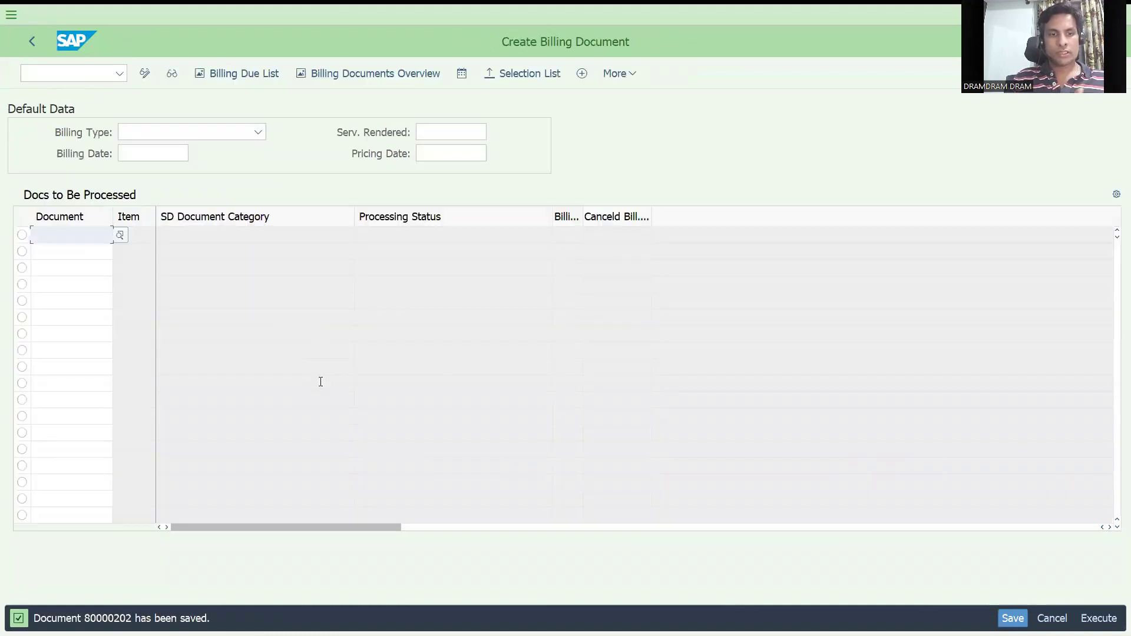
# Step: Display the new invoice's accounting document from VF03 and examine sales revenue line item 5
pyautogui.click(54, 71)
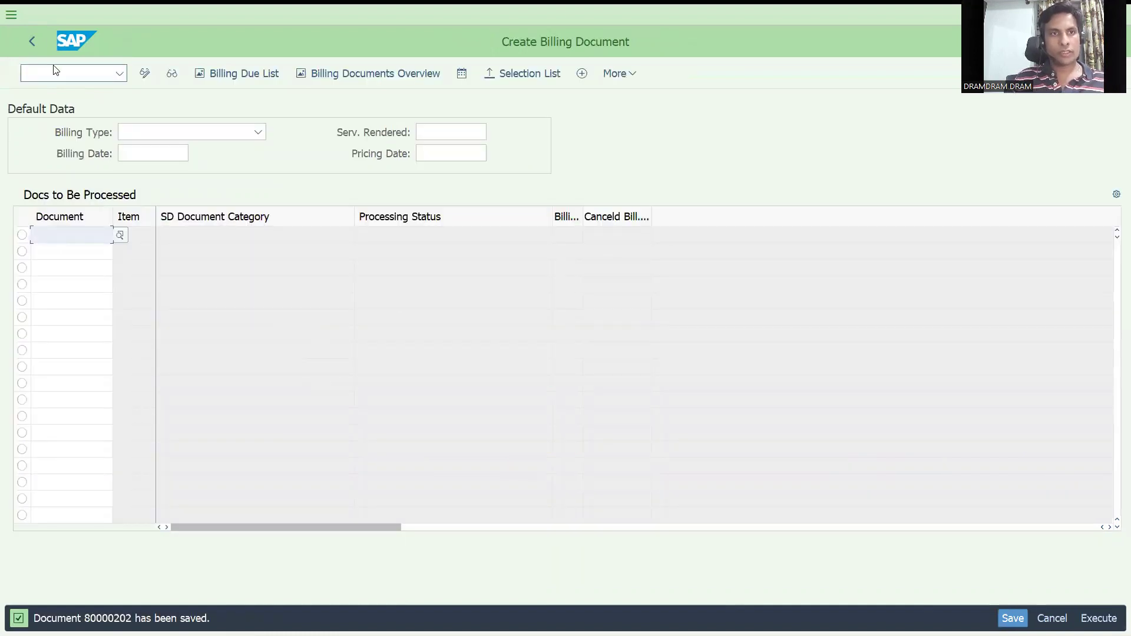
pyautogui.write('/nvf03')
pyautogui.press('Return')
pyautogui.click(253, 75)
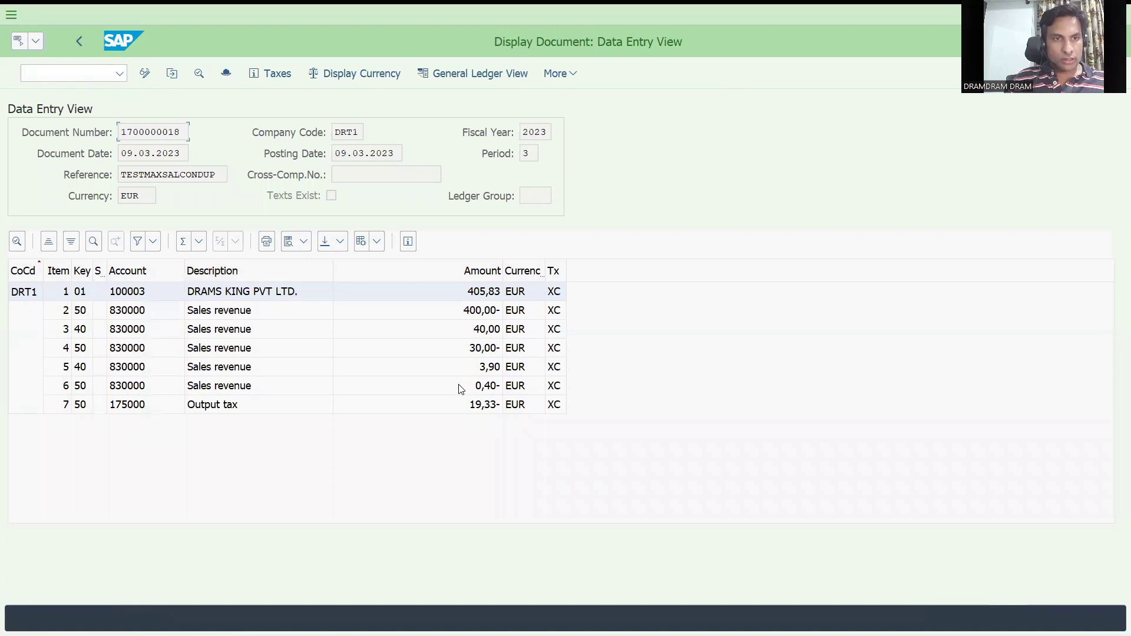
pyautogui.click(473, 371)
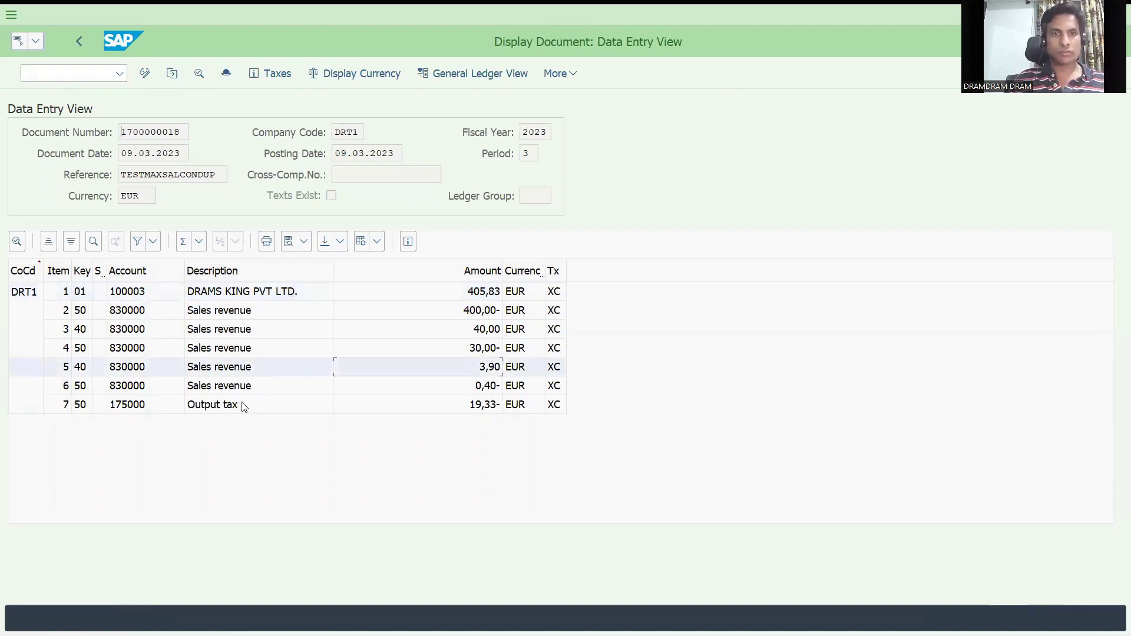
pyautogui.doubleClick(124, 369)
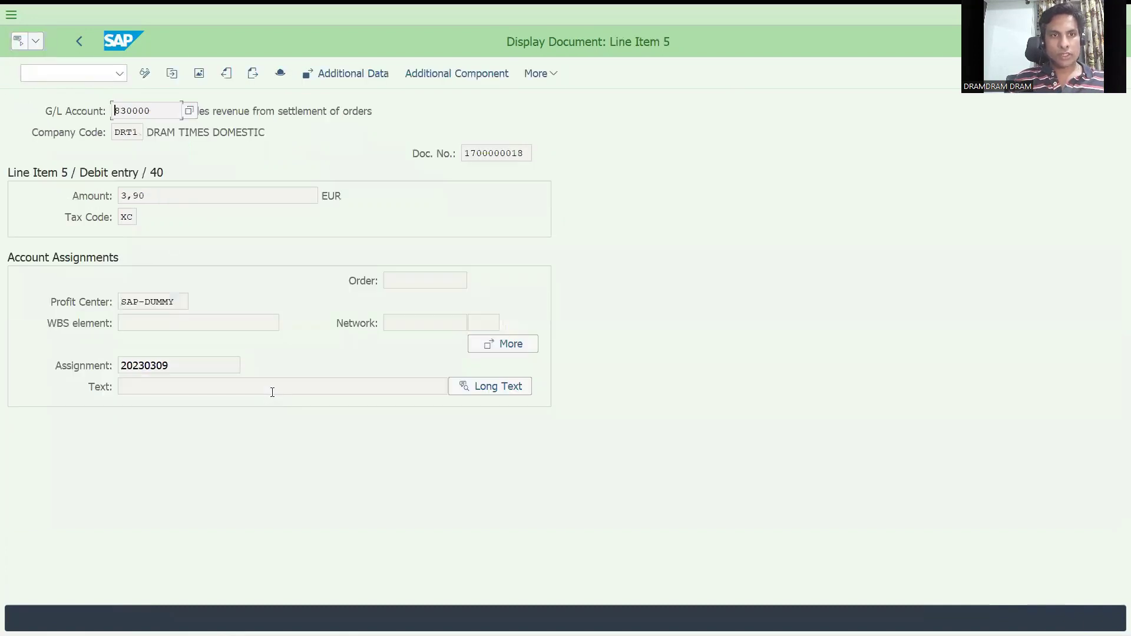
# Step: Start a second credit sales order in VA01 for the same customer with customer reference "update test"
pyautogui.click(55, 72)
pyautogui.write('/nva01')
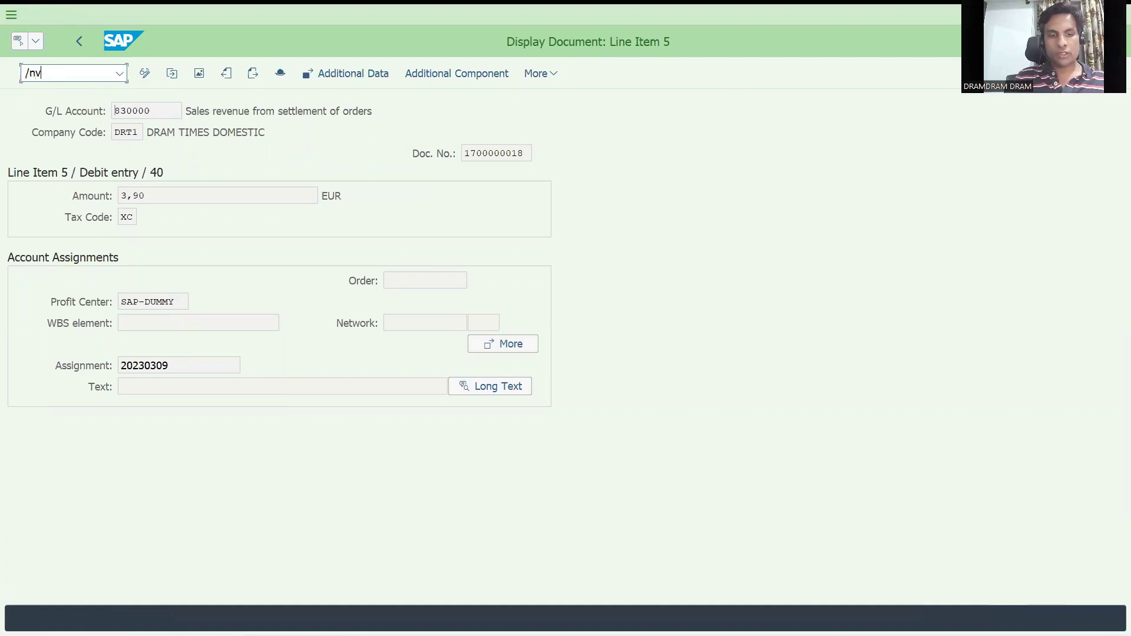
pyautogui.press('Return')
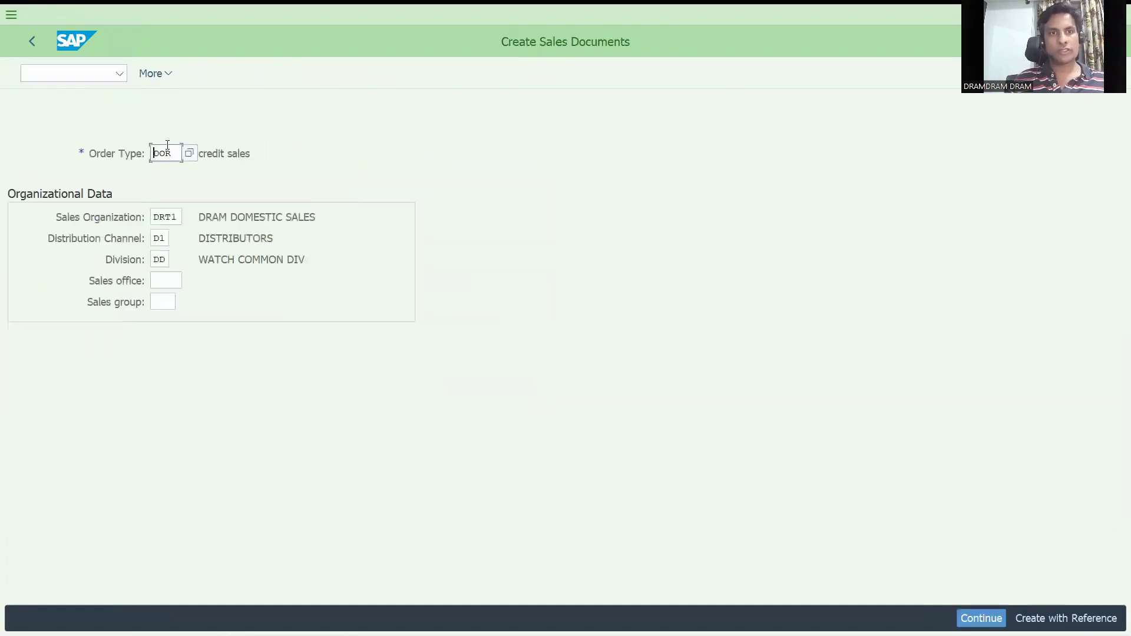
pyautogui.press('Return')
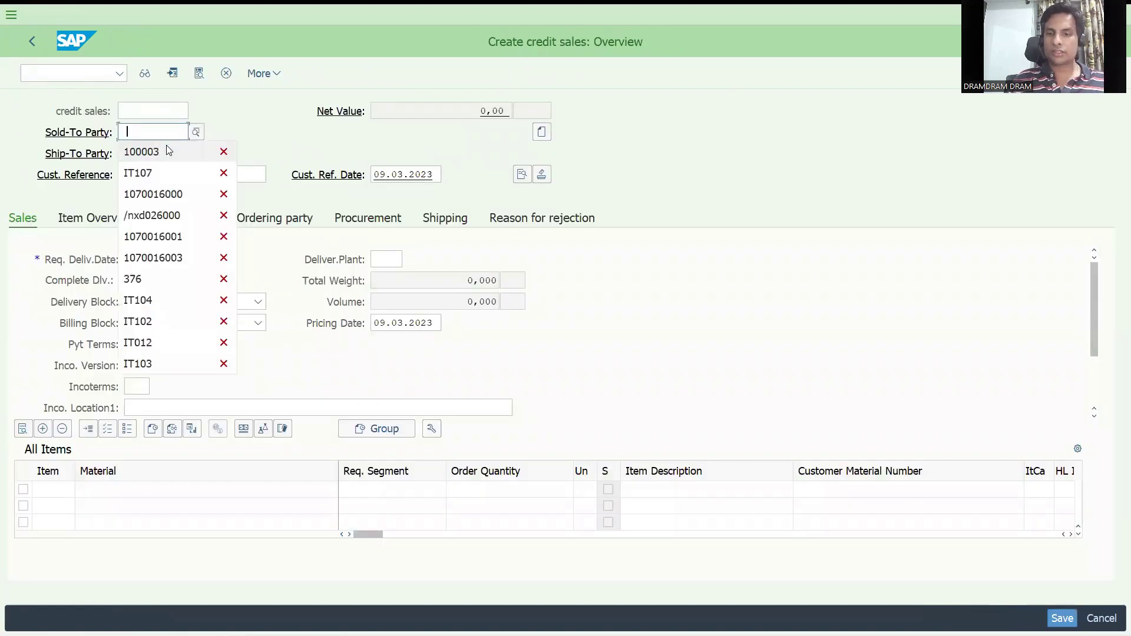
pyautogui.press('Return')
pyautogui.click(165, 132)
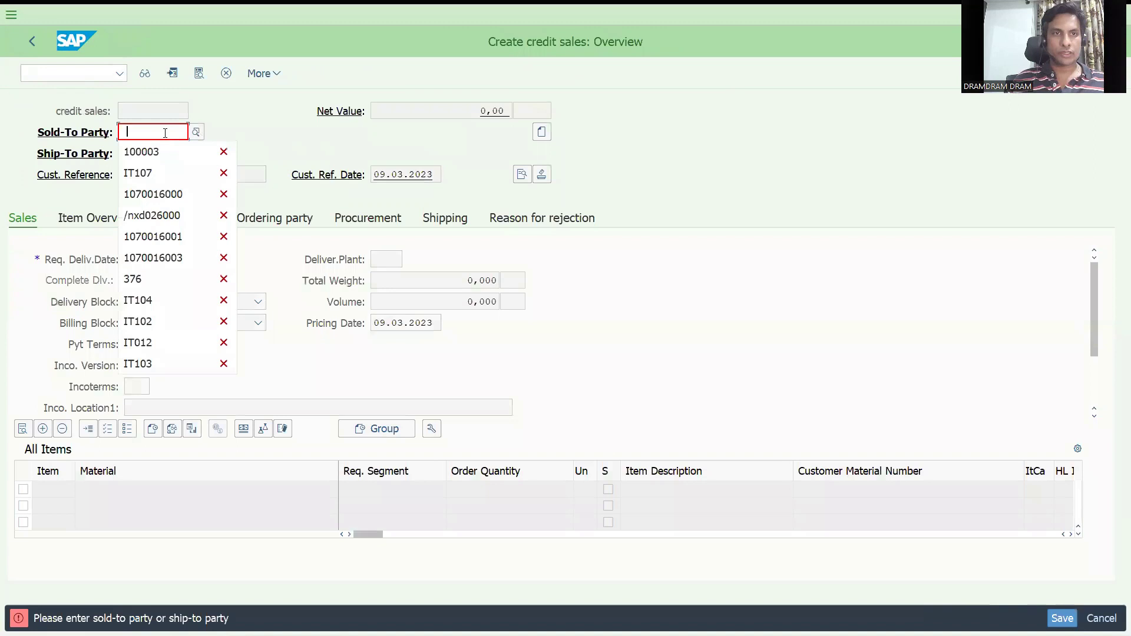
pyautogui.press('Down')
pyautogui.press('Return')
pyautogui.write('update test')
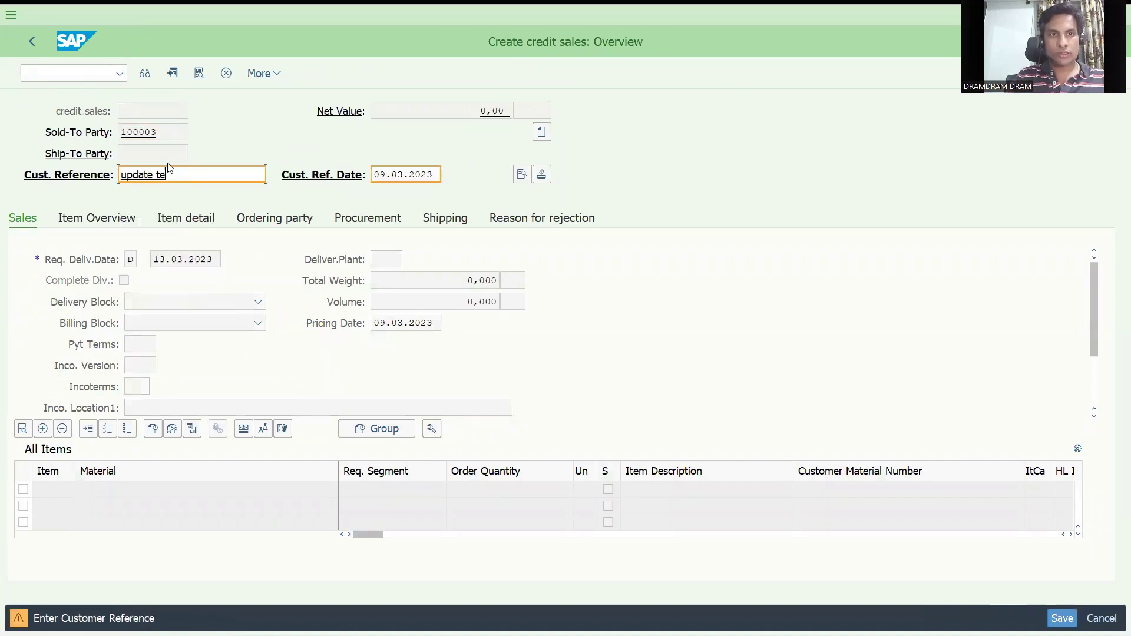
pyautogui.press('Return')
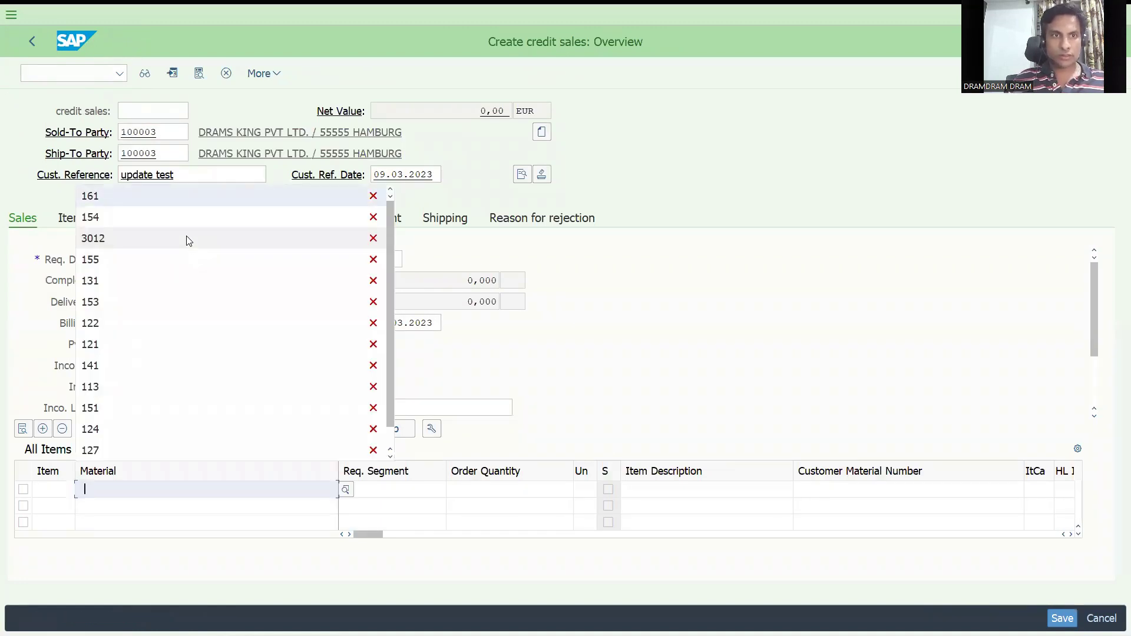
# Step: Add material 161 with order quantity 1 to the new credit sales order, accepting the minimum quantity warning
pyautogui.press('Down')
pyautogui.press('Up')
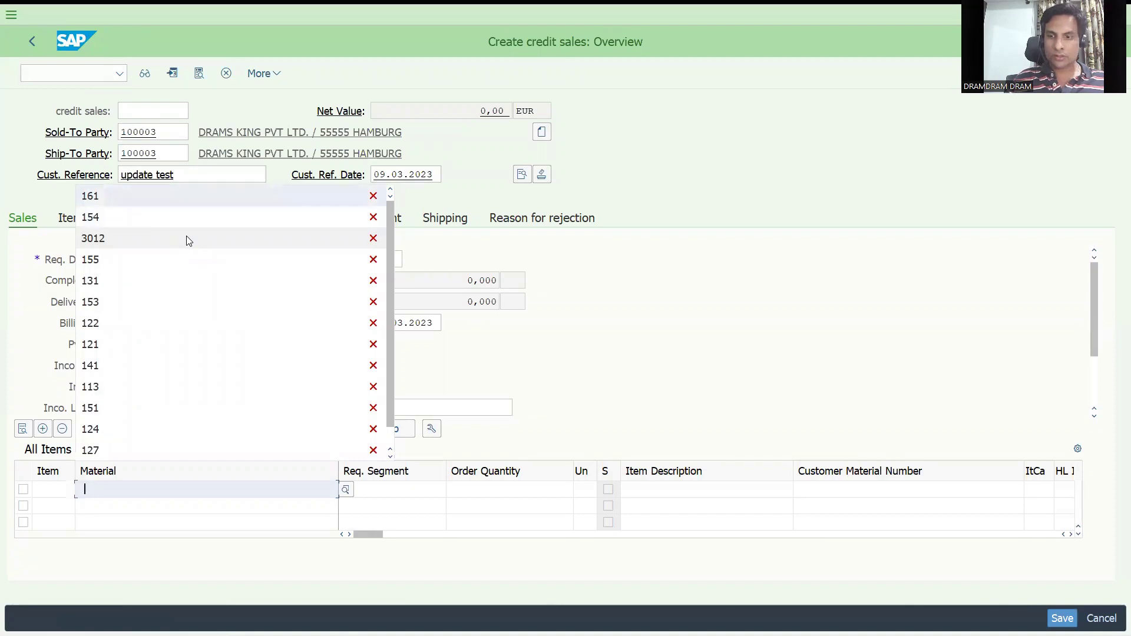
pyautogui.press('Return')
pyautogui.press('Return')
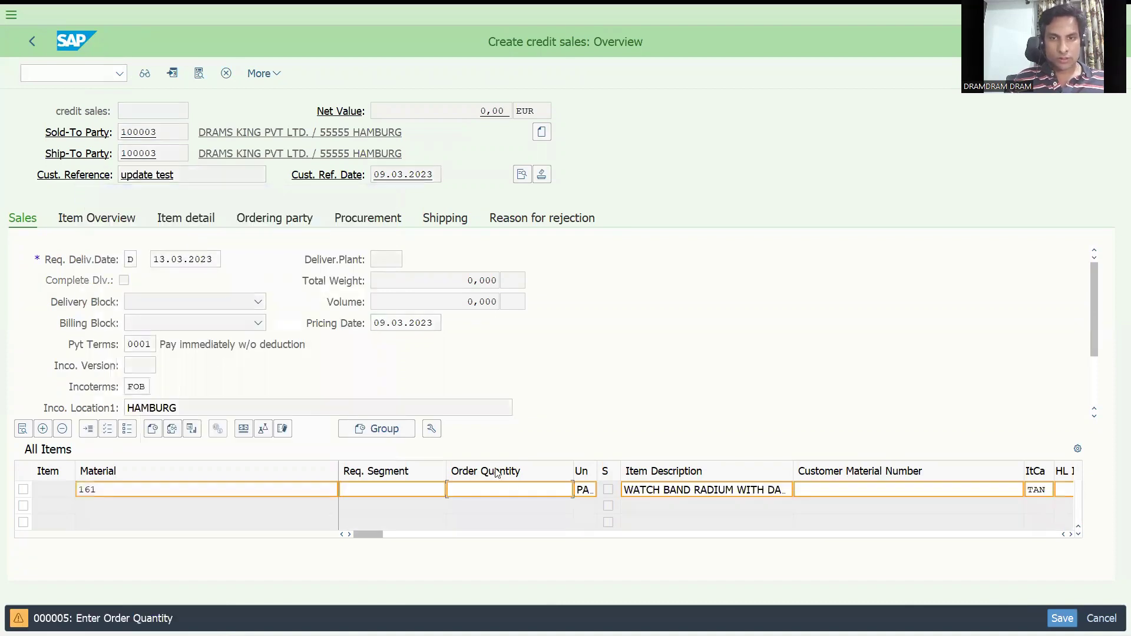
pyautogui.write('1')
pyautogui.press('Return')
pyautogui.press('Return')
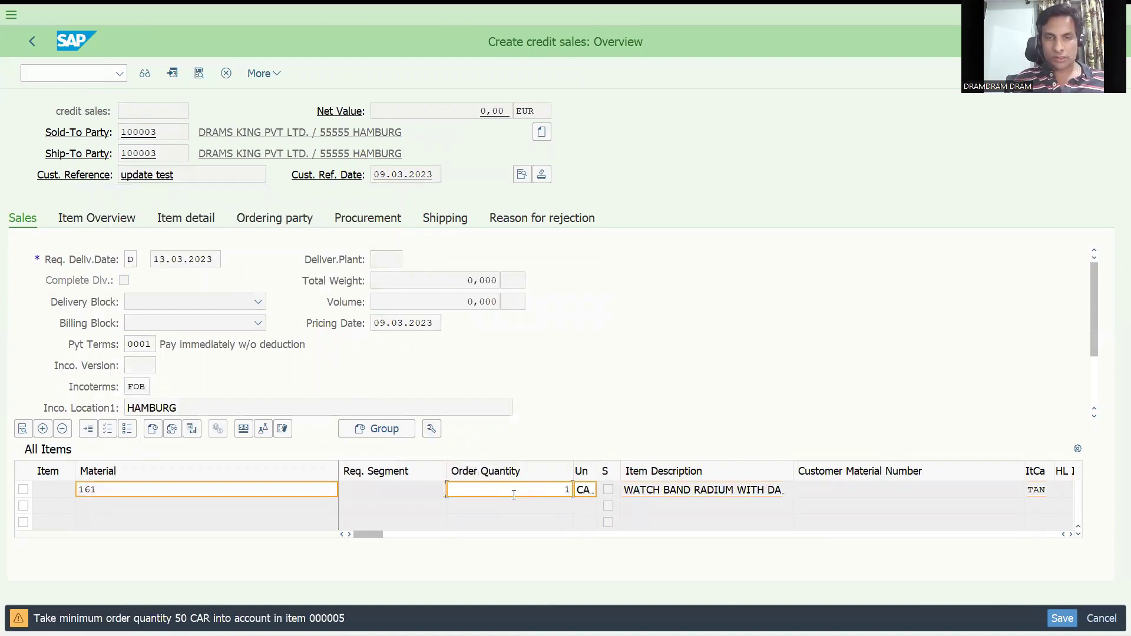
pyautogui.press('Return')
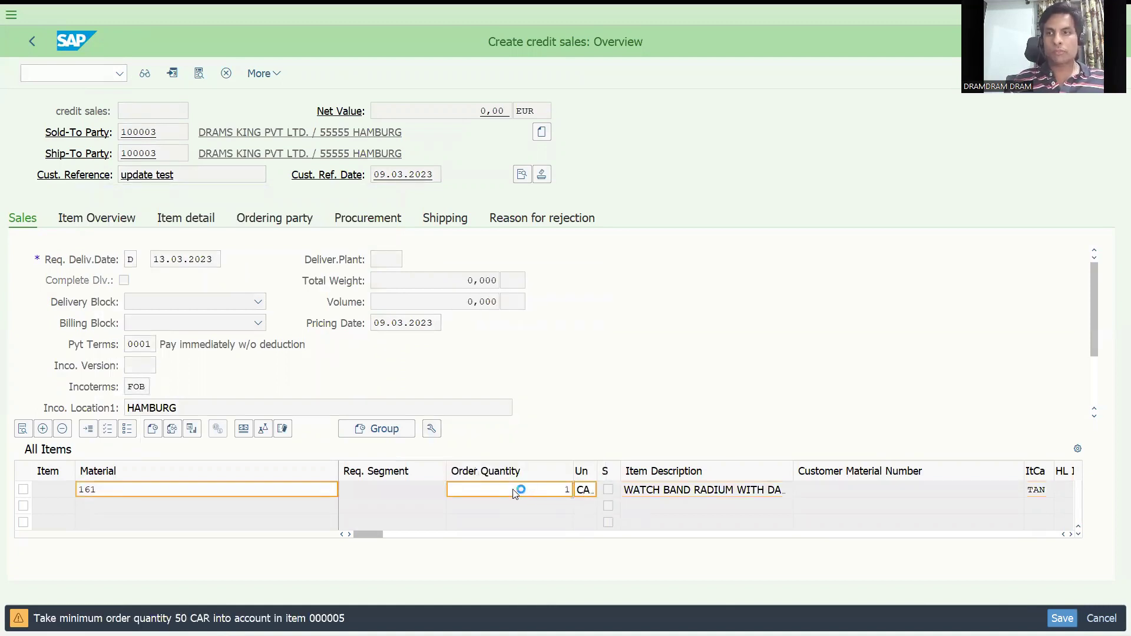
# Step: Open the pricing analysis from the item's conditions and examine ZPRD access 030 CUSTMATDISCOUNT and its condition record
pyautogui.doubleClick(516, 489)
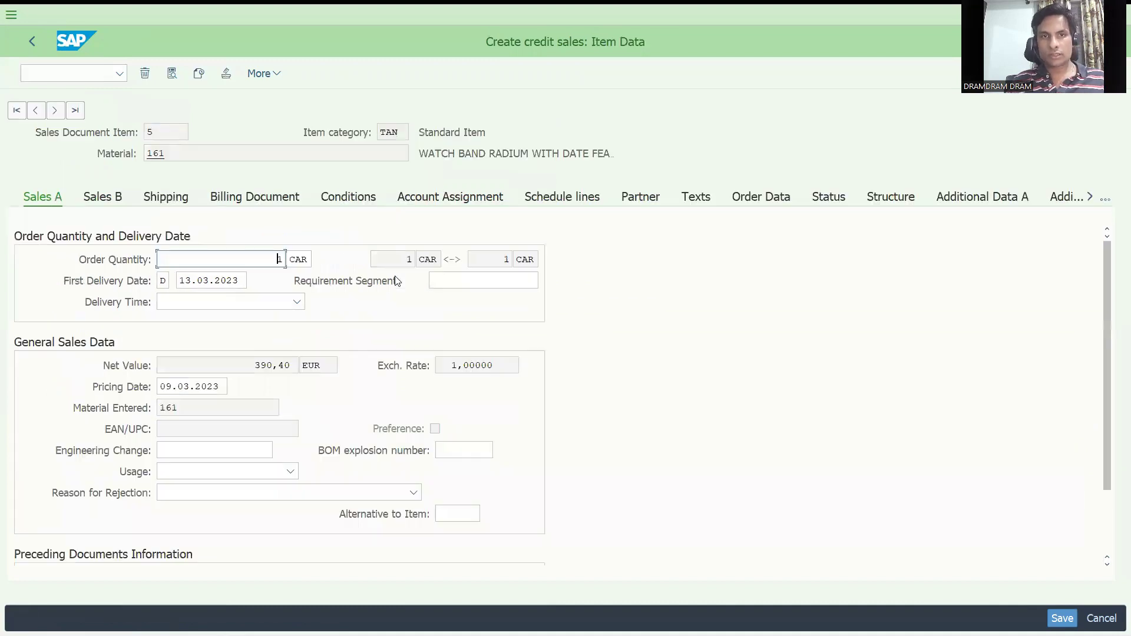
pyautogui.press('Return')
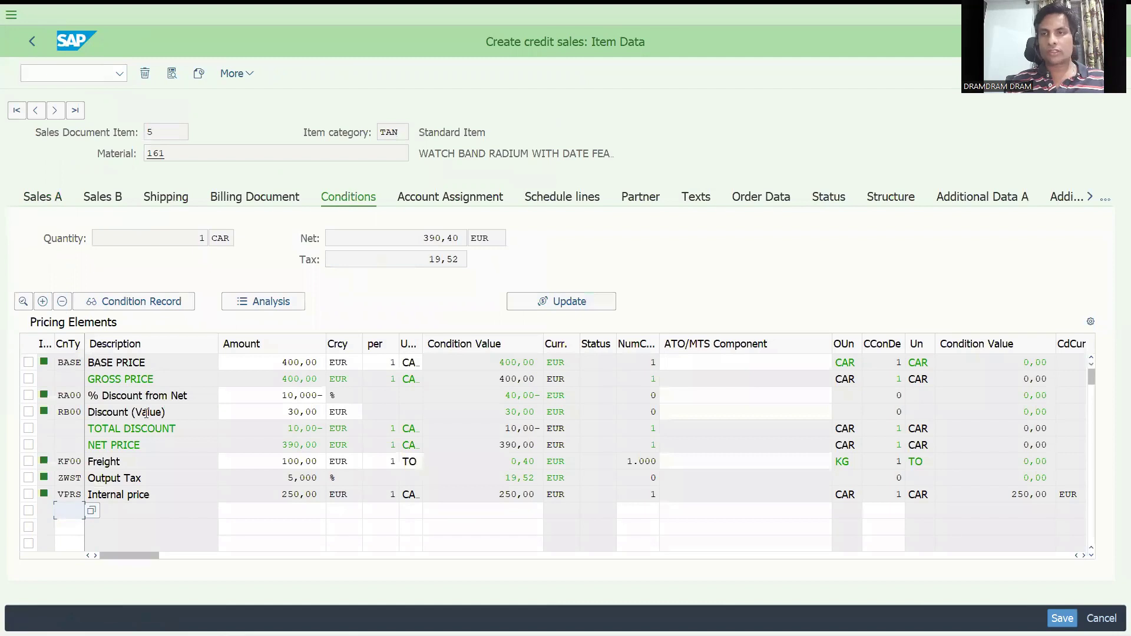
pyautogui.click(286, 310)
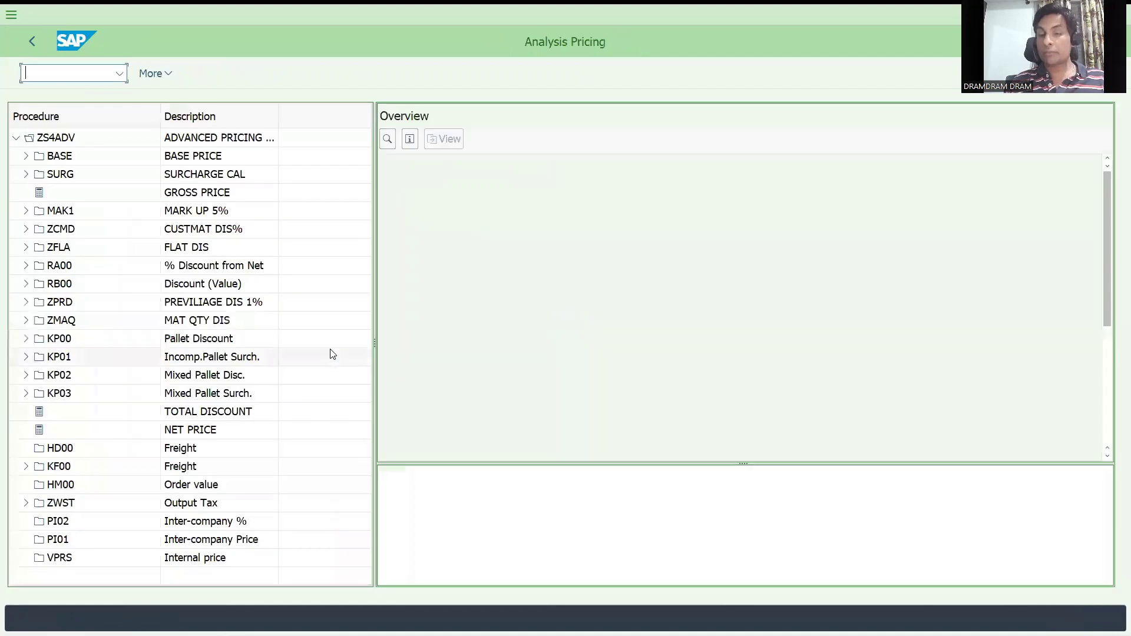
pyautogui.click(26, 302)
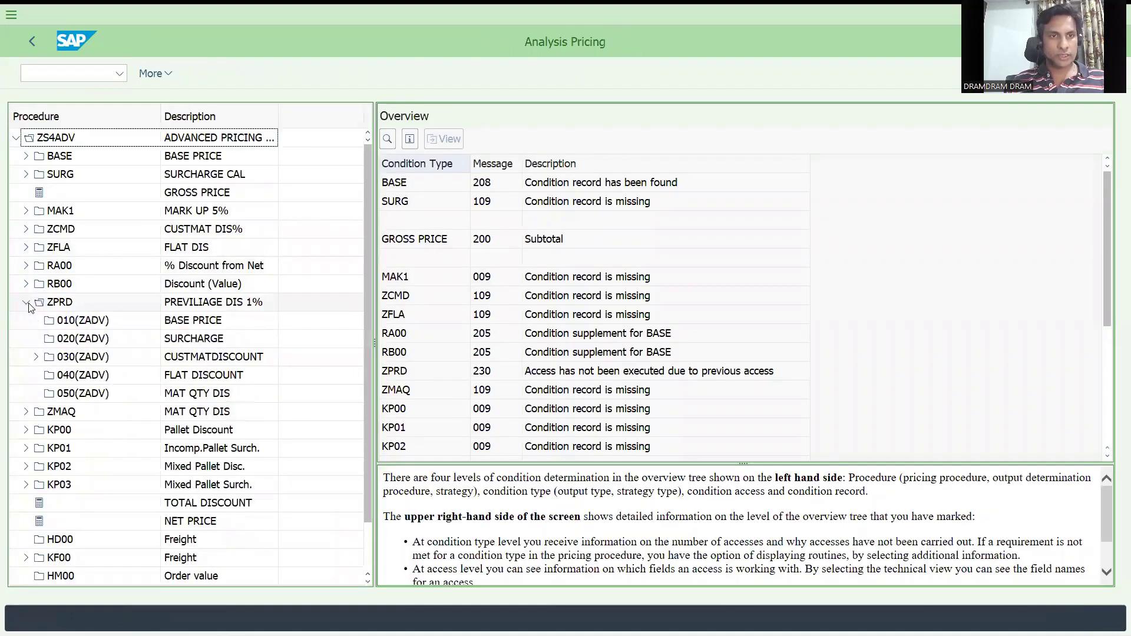
pyautogui.click(36, 357)
pyautogui.doubleClick(78, 379)
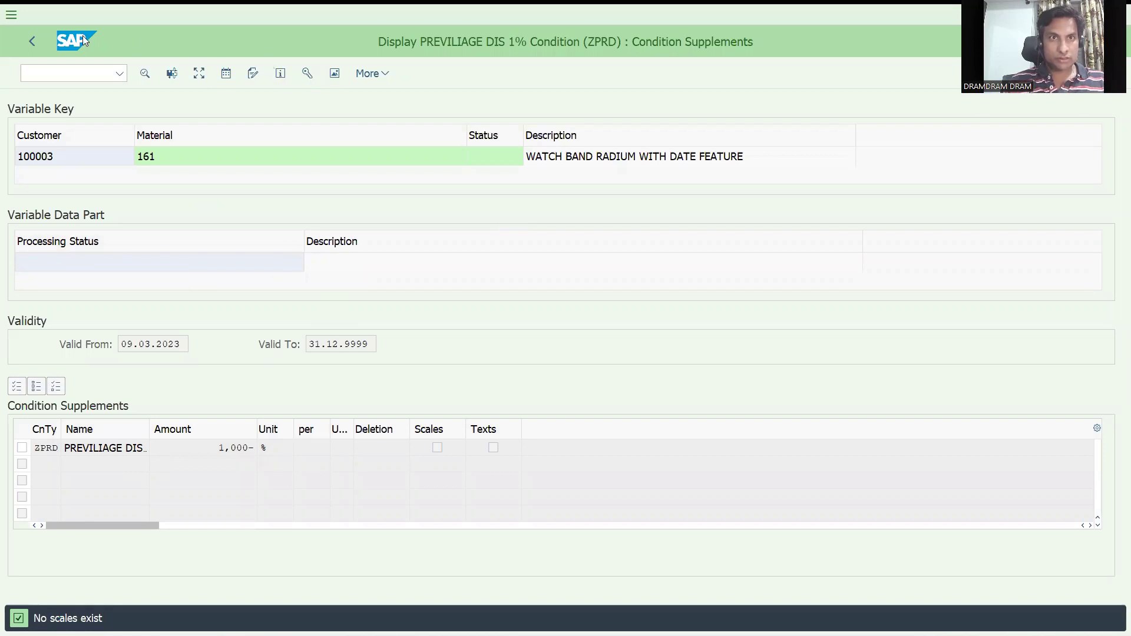
pyautogui.click(33, 41)
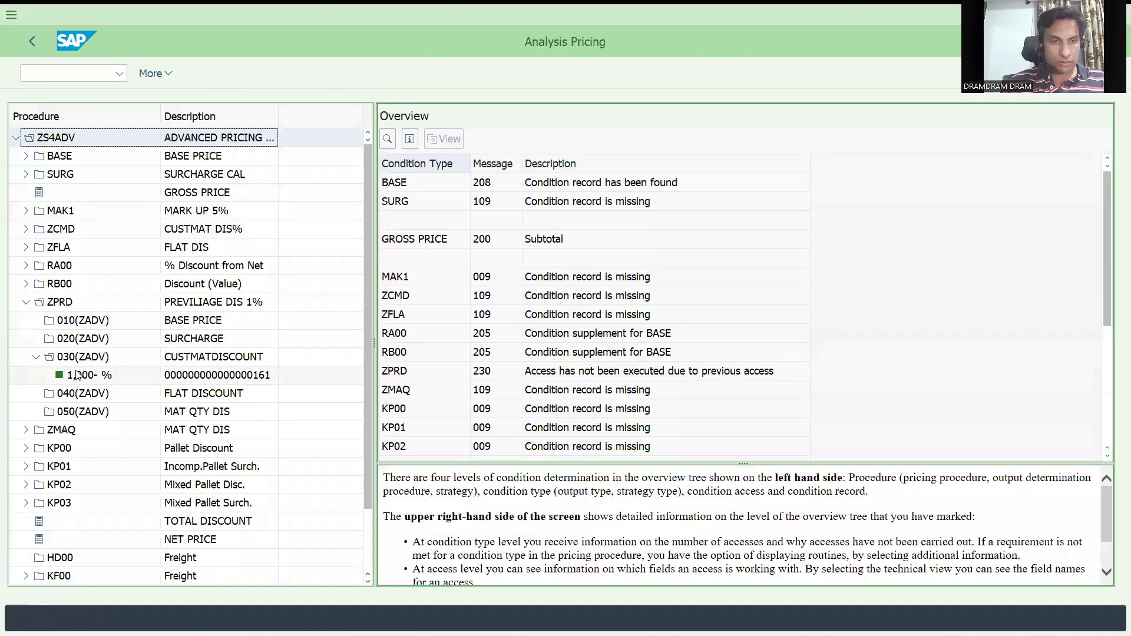
pyautogui.click(86, 357)
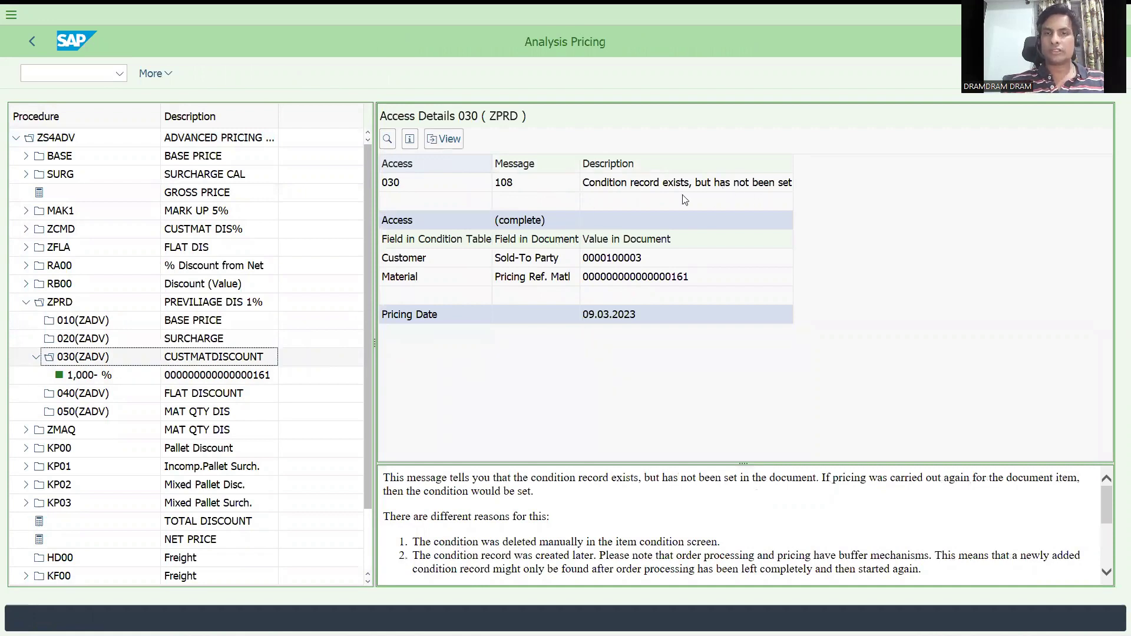
pyautogui.click(90, 81)
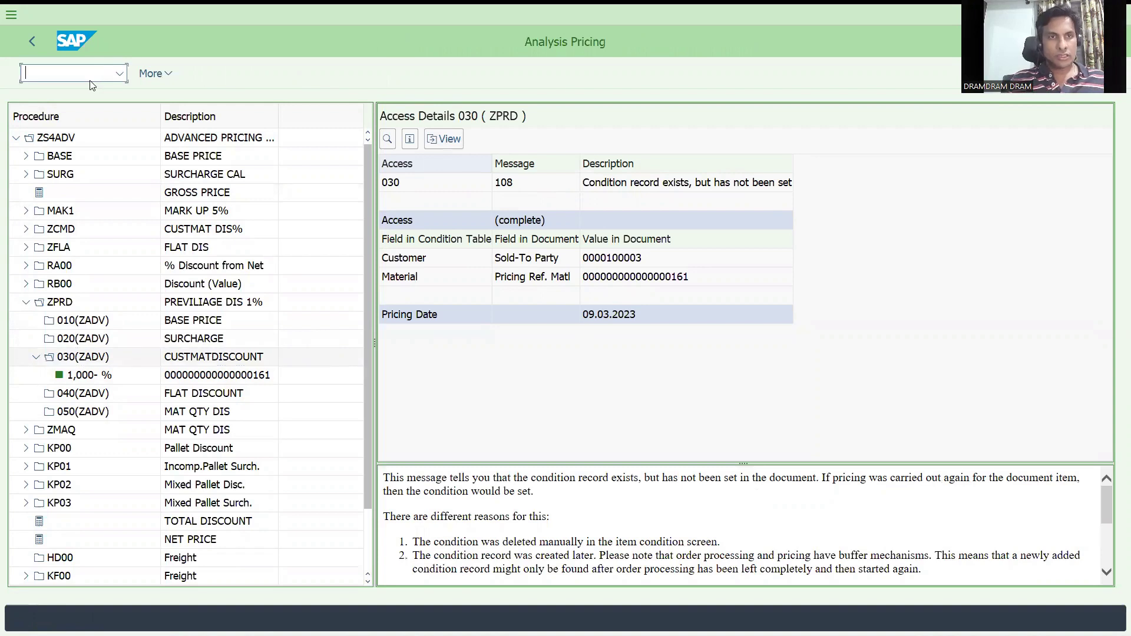
pyautogui.write('/n')
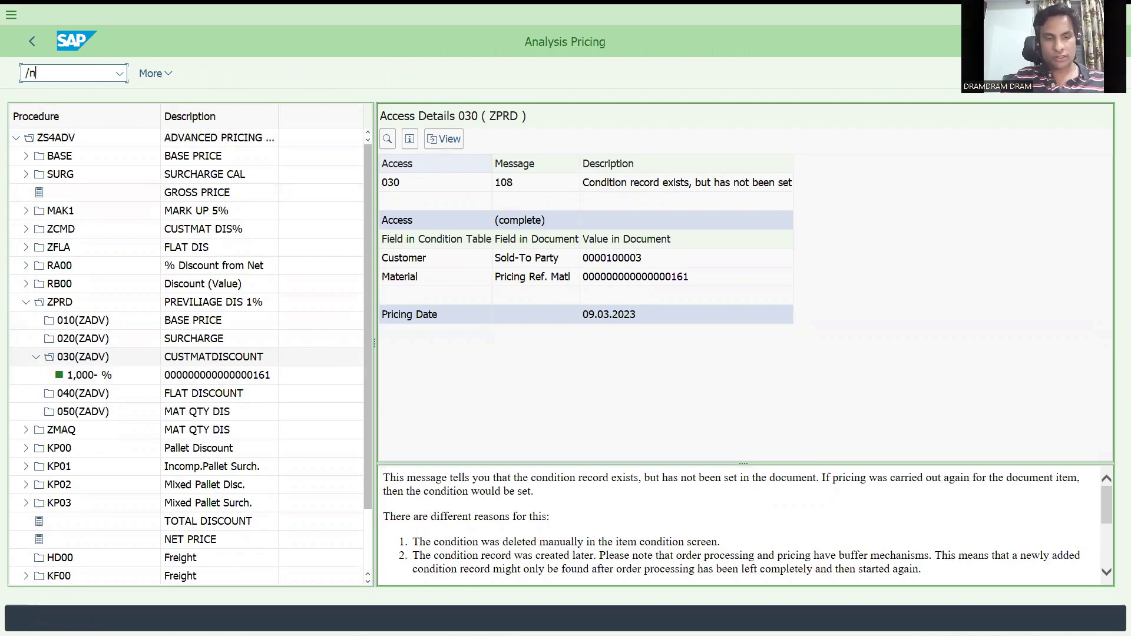
pyautogui.write('vk12')
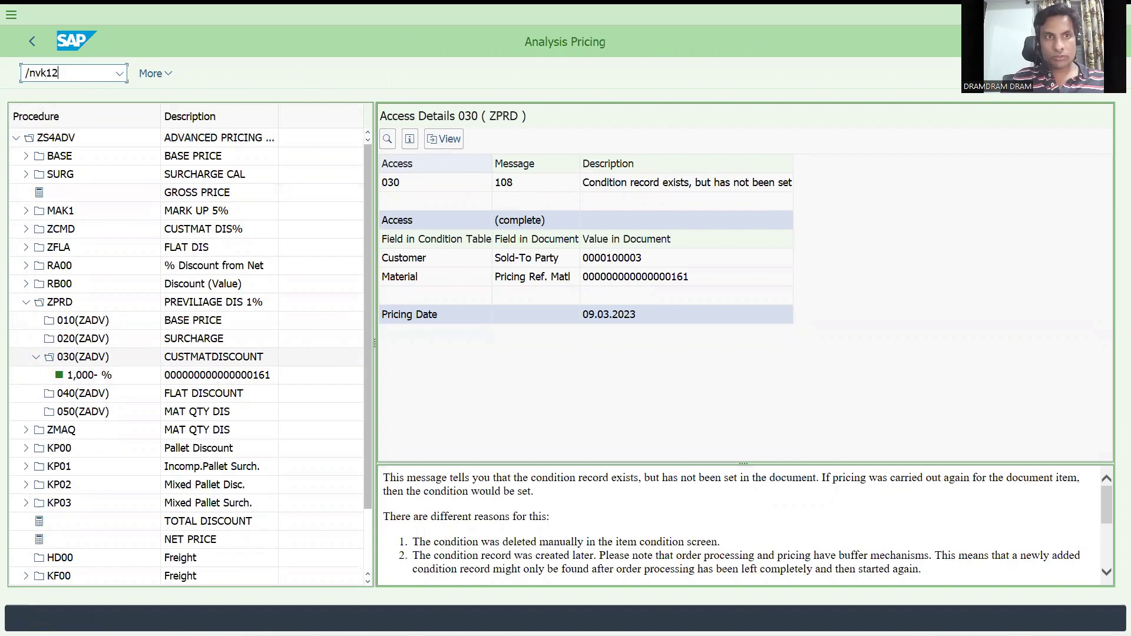
pyautogui.press('BackSpace')
pyautogui.press('BackSpace')
pyautogui.press('BackSpace')
pyautogui.press('BackSpace')
pyautogui.press('BackSpace')
pyautogui.press('BackSpace')
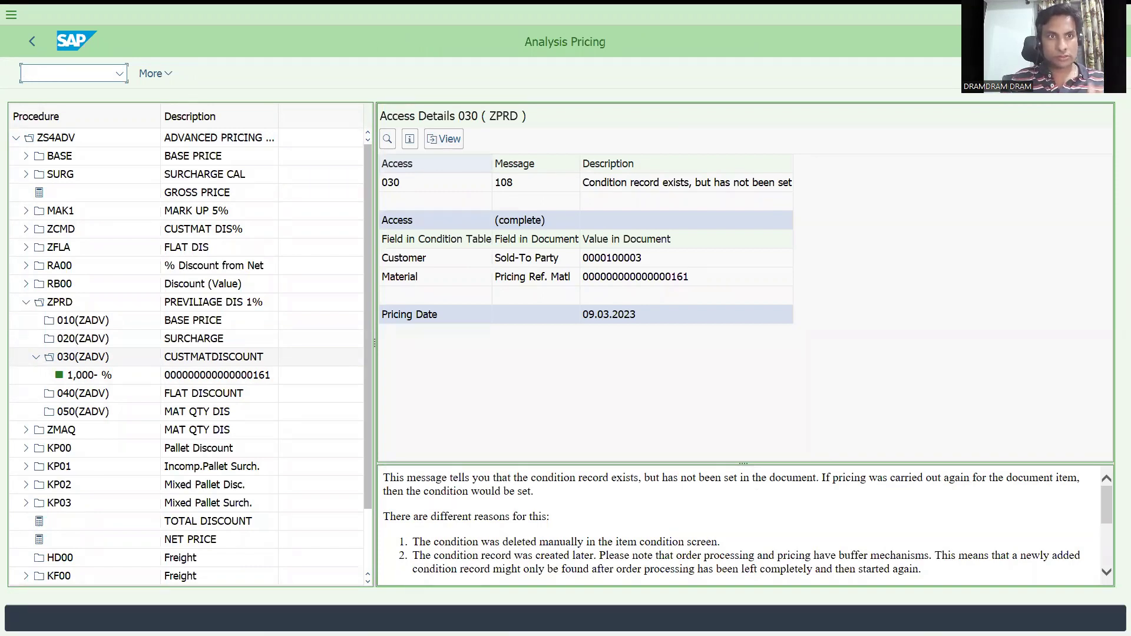
# Step: Leave the pricing analysis and save the credit sales order
pyautogui.click(31, 42)
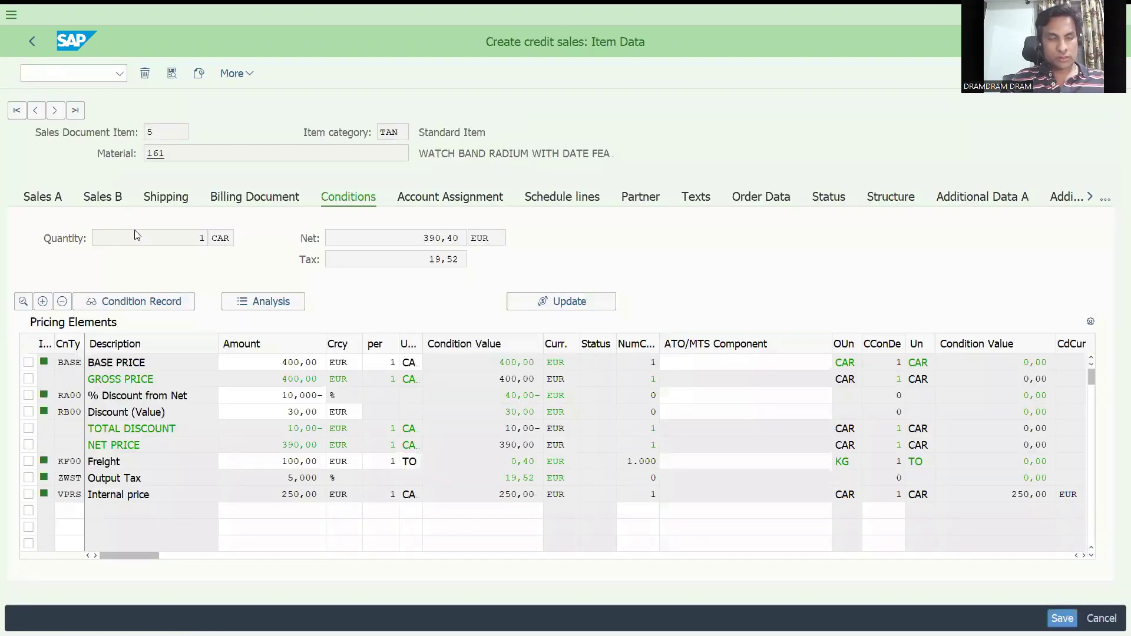
pyautogui.hotkey('ctrl', 's')
# Step: Display the ZPRD condition record in VK13 for the CUSTMATDISCOUNT key combination, customer and material 161
pyautogui.click(45, 74)
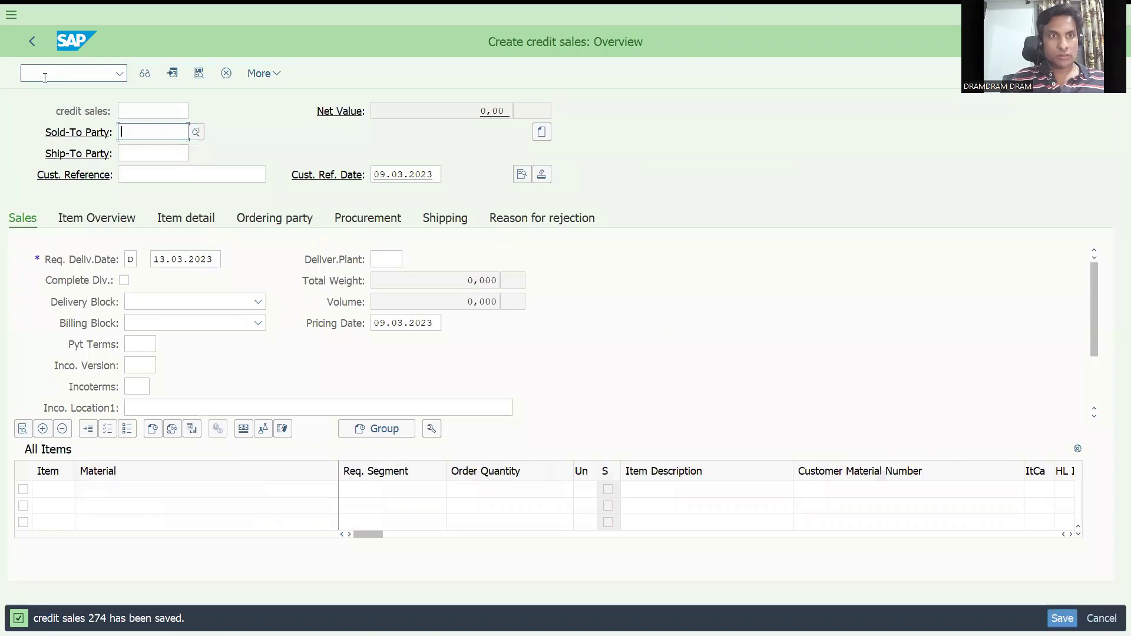
pyautogui.write('/nvk13')
pyautogui.press('Return')
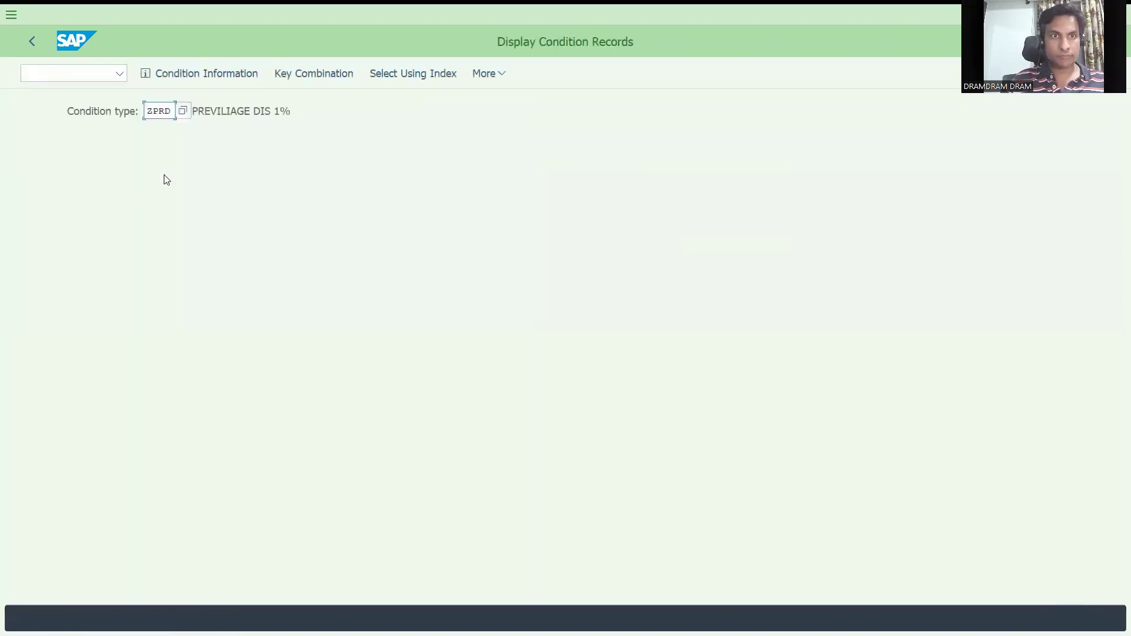
pyautogui.press('Return')
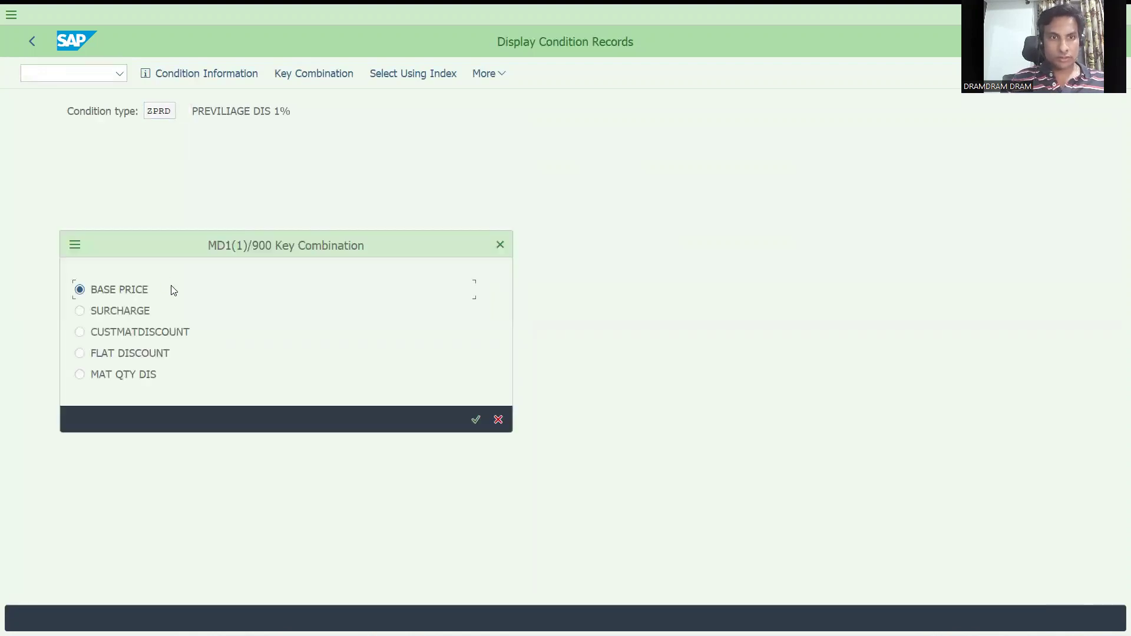
pyautogui.click(115, 332)
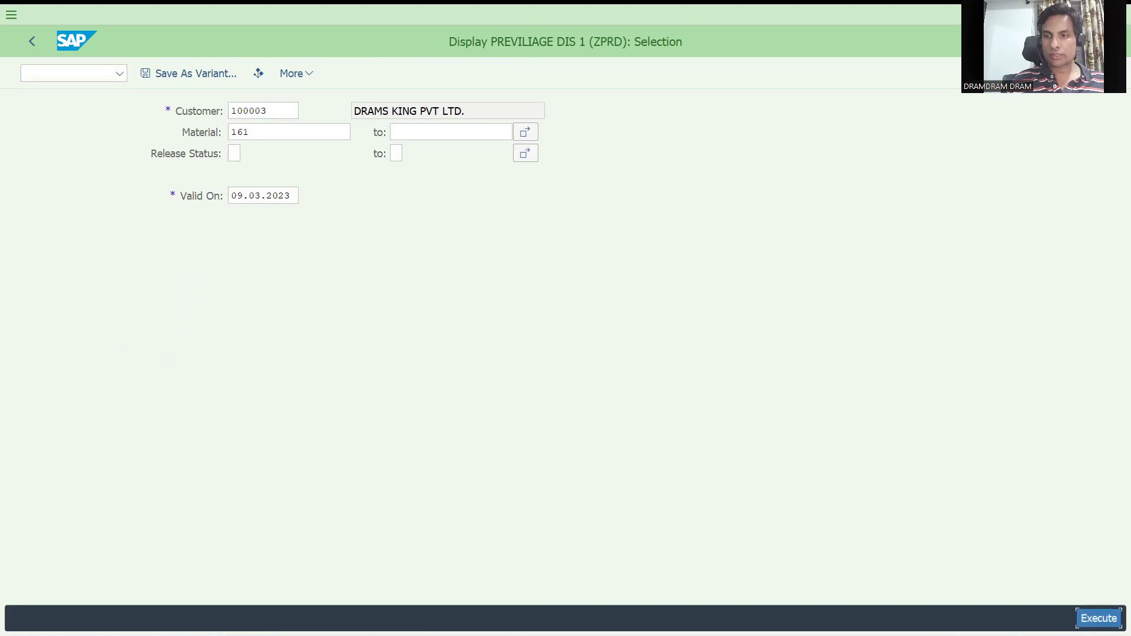
pyautogui.click(1099, 619)
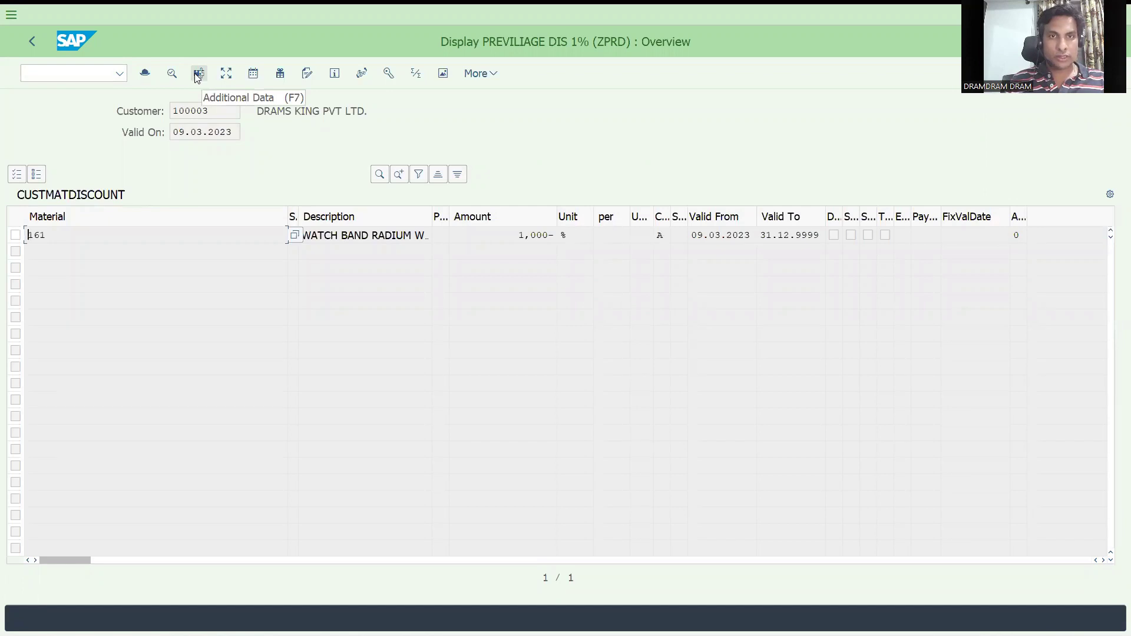
# Step: Examine the ZPRD record's cumulated sales order values and billing values, and close the cumulative values window
pyautogui.click(416, 74)
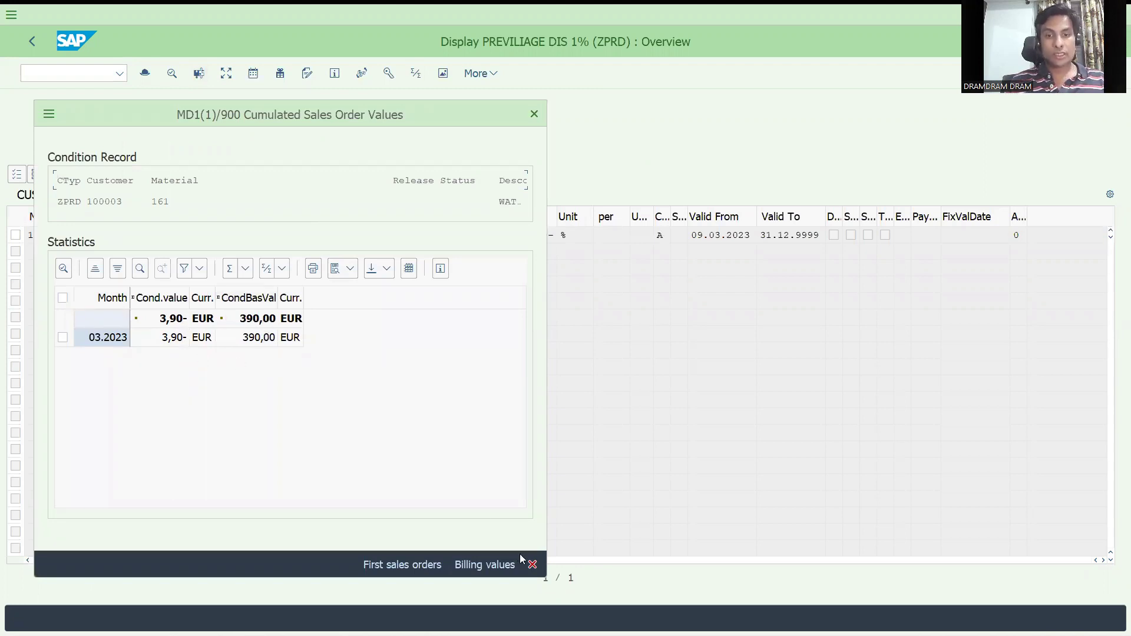
pyautogui.click(479, 564)
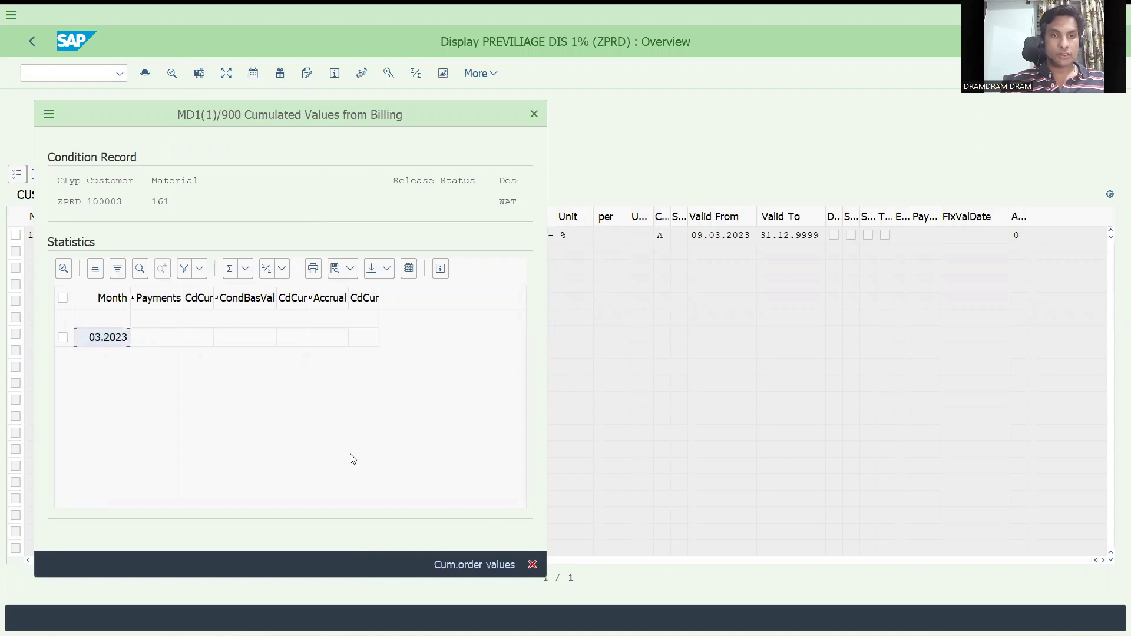
pyautogui.click(478, 562)
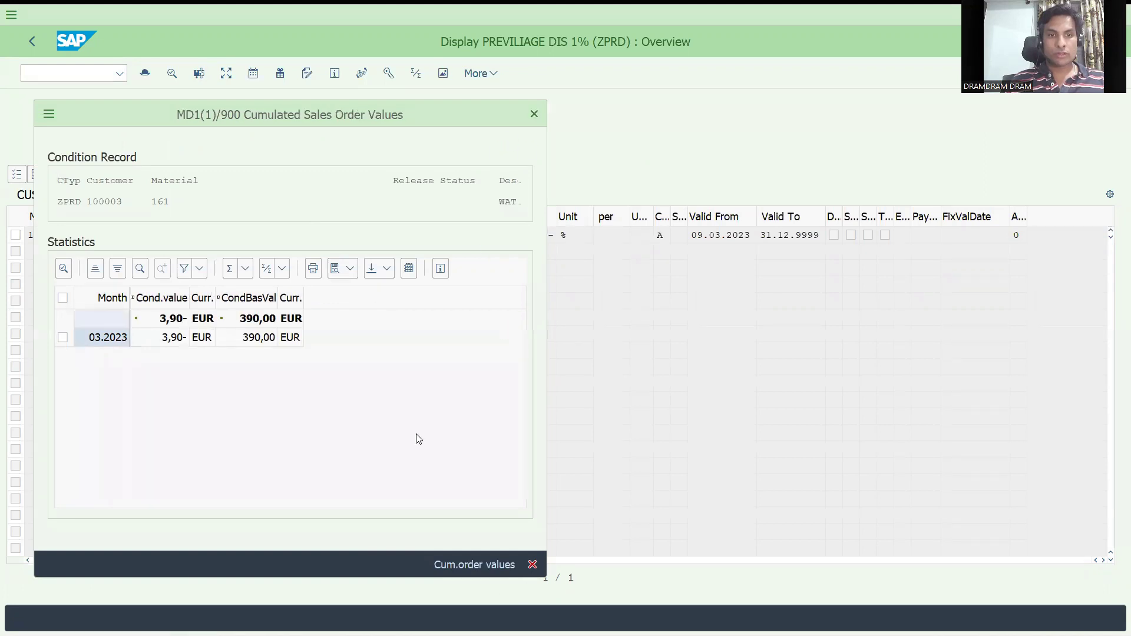
pyautogui.click(532, 565)
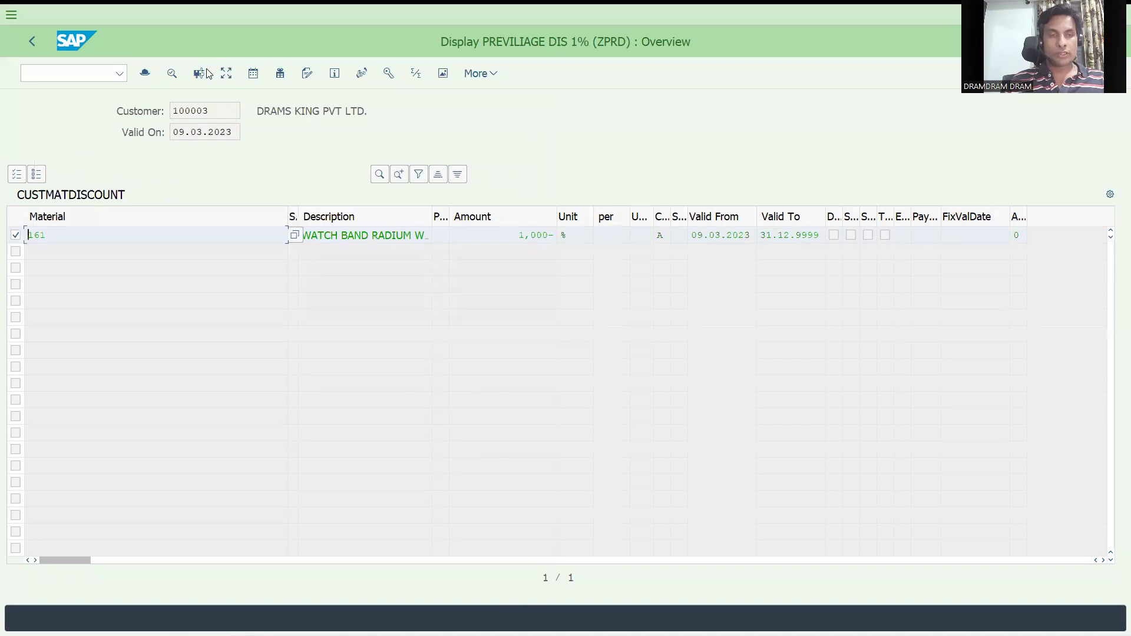
# Step: Switch from display to change mode for the ZPRD condition and reopen the record for the same customer and material 161
pyautogui.click(145, 73)
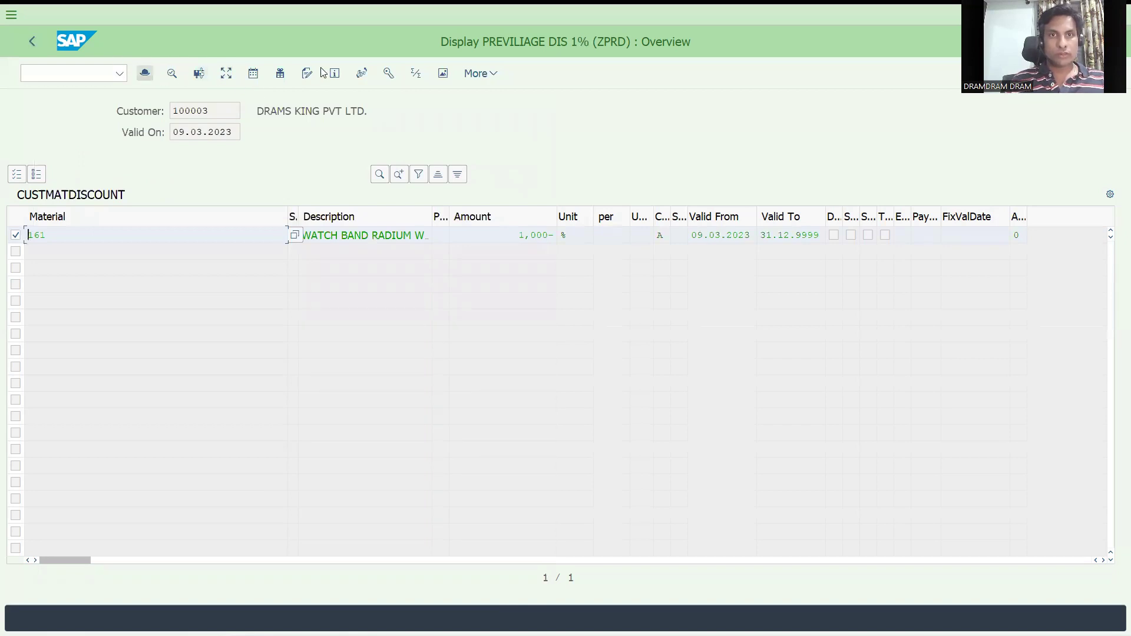
pyautogui.click(487, 78)
pyautogui.moveTo(530, 117)
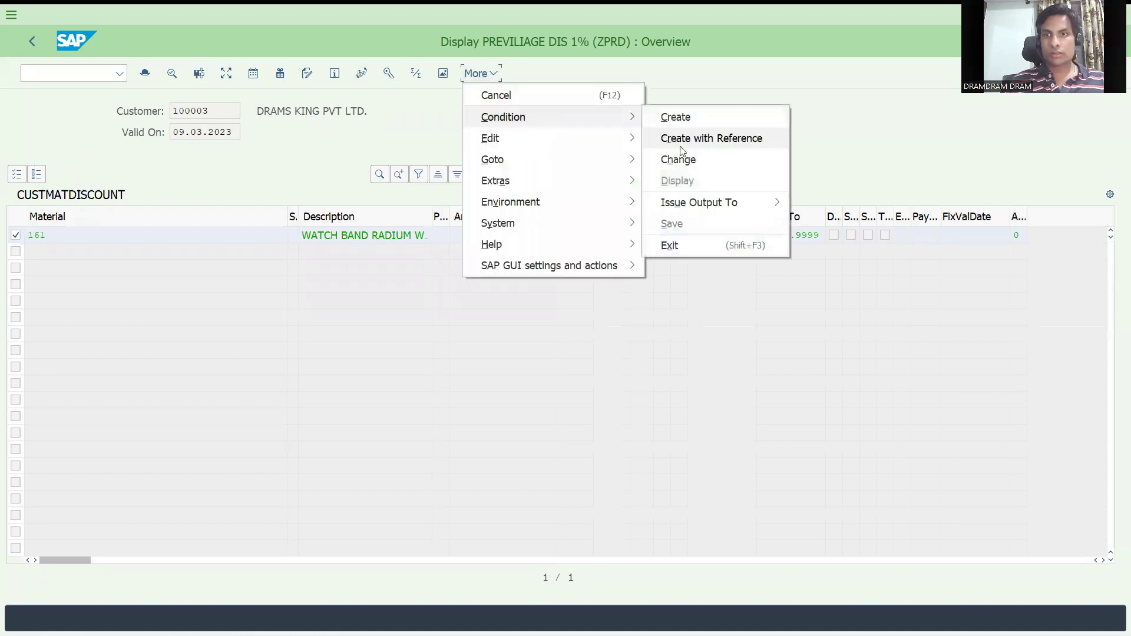
pyautogui.click(672, 159)
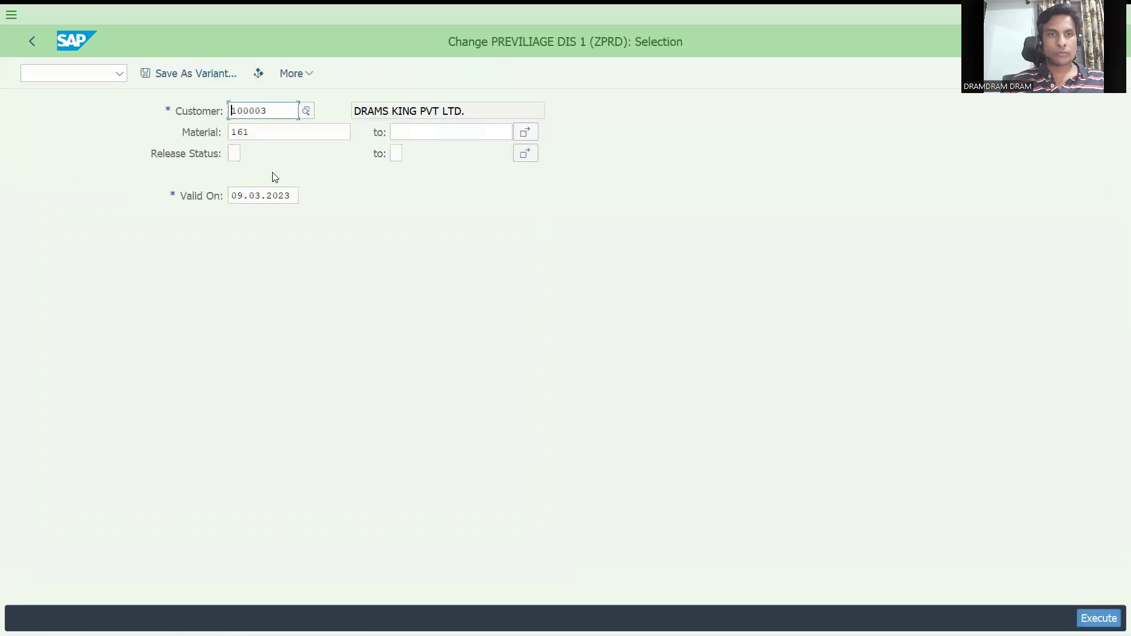
pyautogui.click(1099, 618)
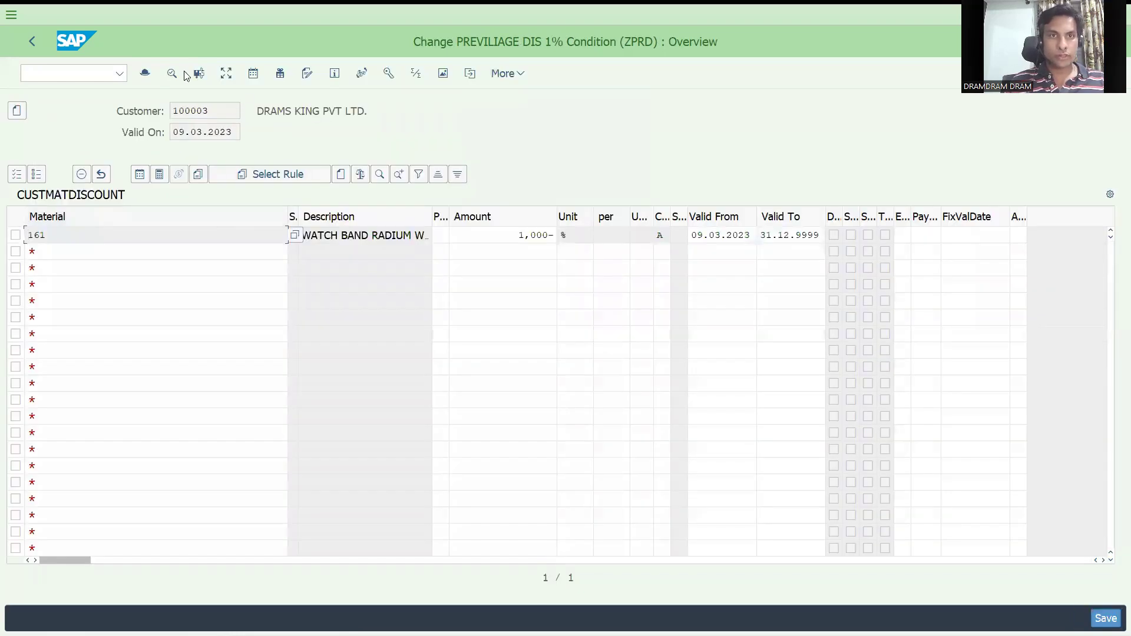
# Step: Clear the maximum number of orders limit in the ZPRD record's additional sales data
pyautogui.click(197, 73)
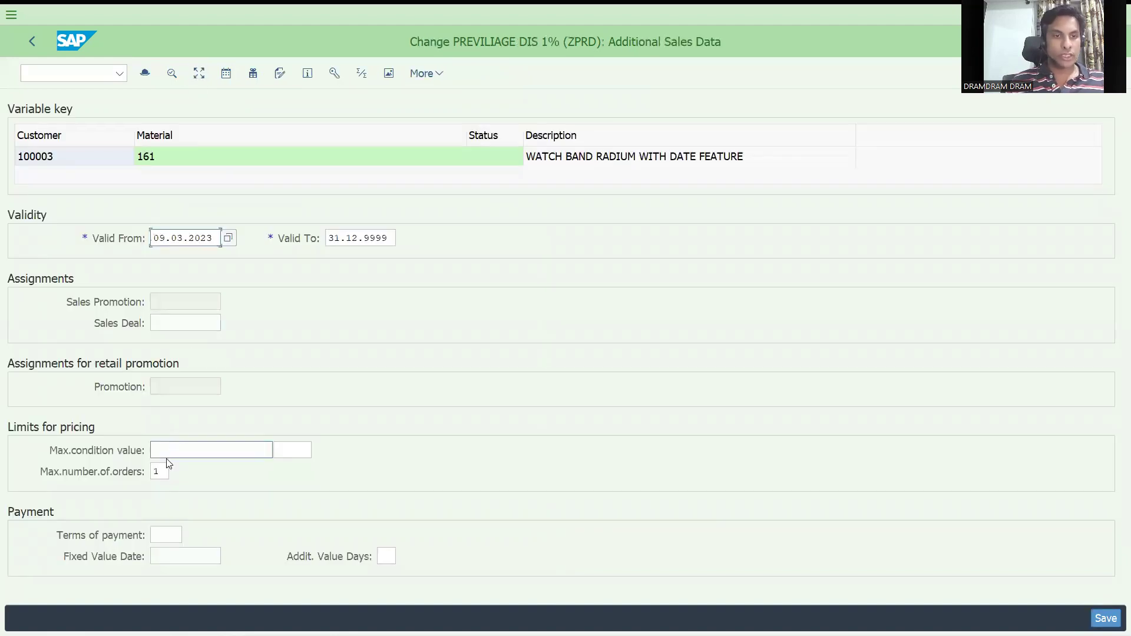
pyautogui.click(163, 472)
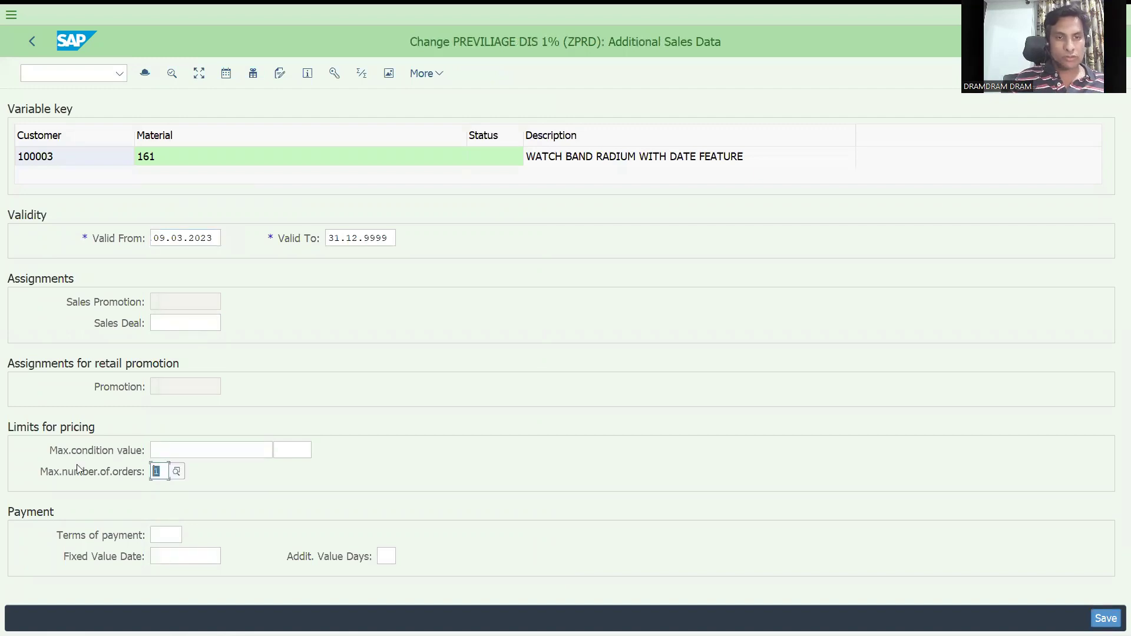
pyautogui.press('BackSpace')
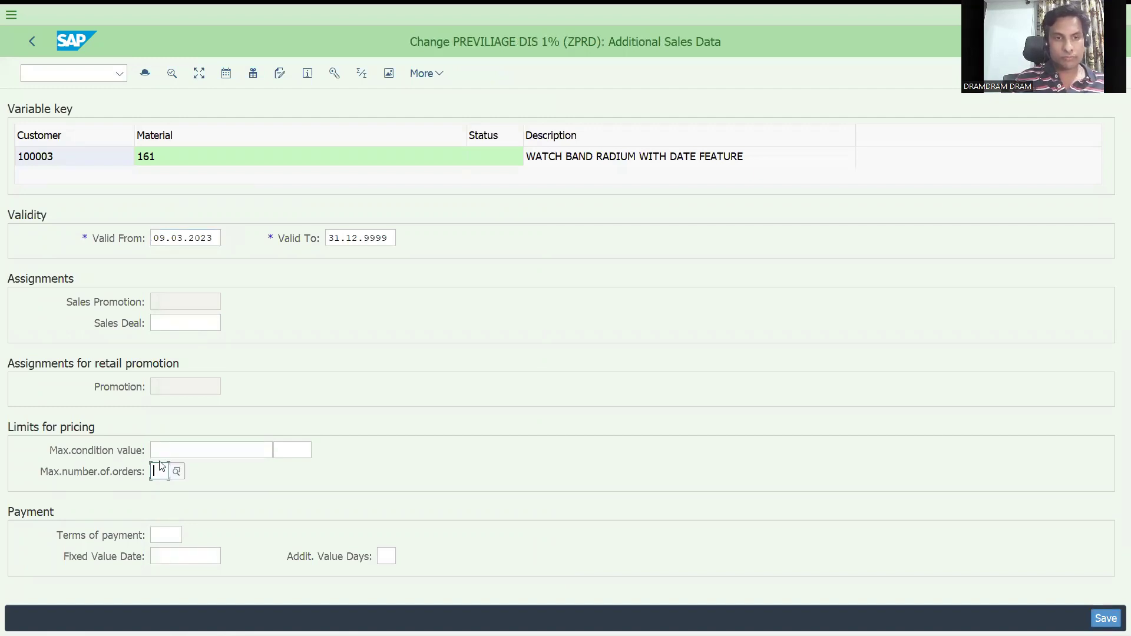